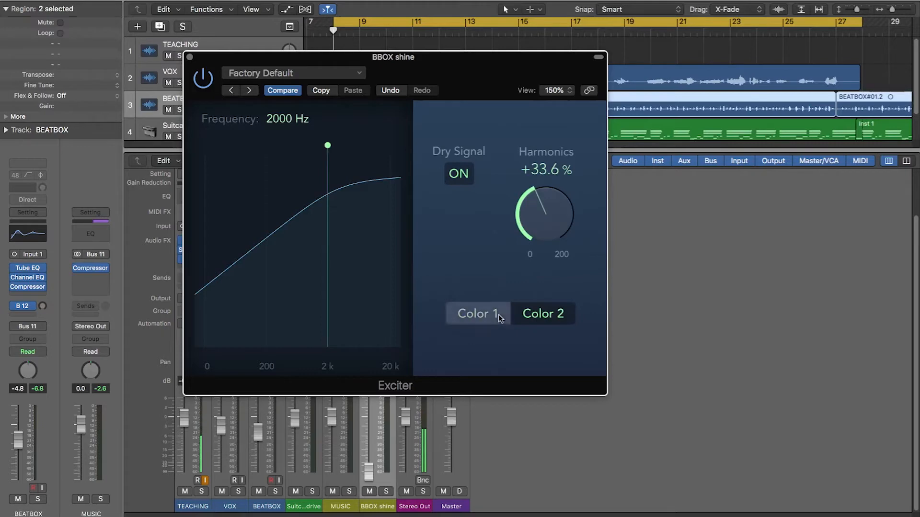
Compare Color 1 and Color 2 on the BBOX shine Exciter, ending on Color 1.
click(498, 314)
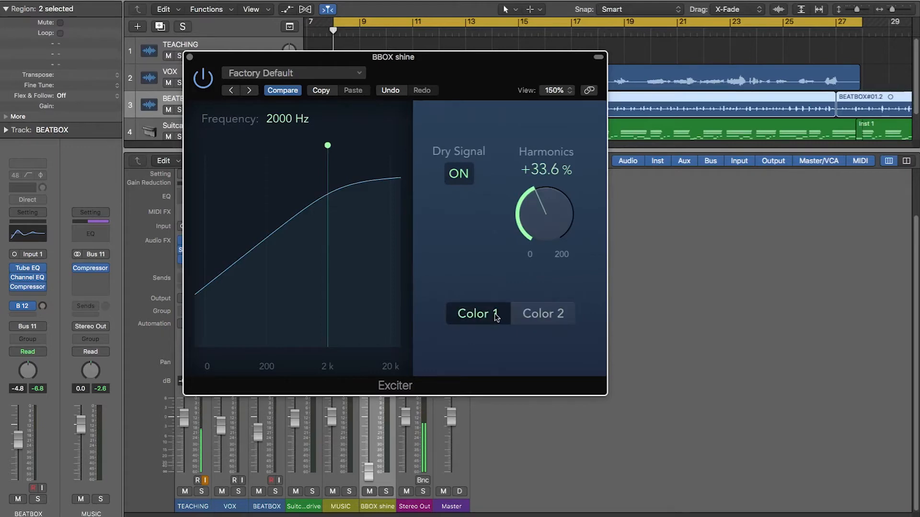
click(531, 315)
click(529, 314)
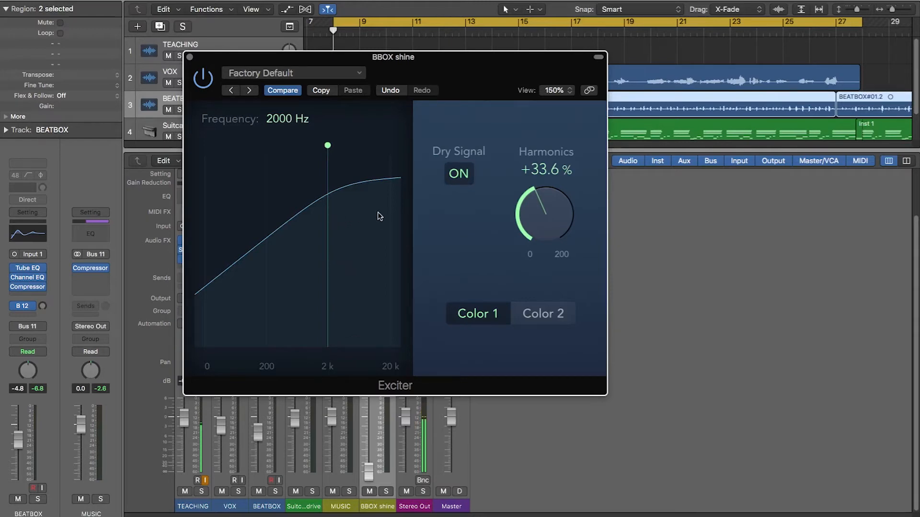
Move the Exciter window clear of the mixer channel strips and try a higher Exciter frequency.
drag(432, 71, 657, 63)
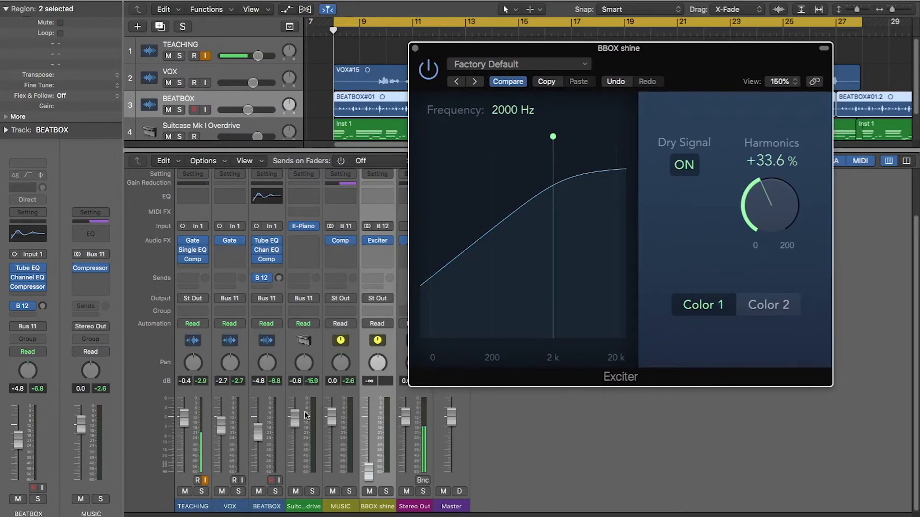
mouse_move(570, 58)
mouse_down()
mouse_move(562, 50)
mouse_move(583, 46)
mouse_move(575, 54)
mouse_up()
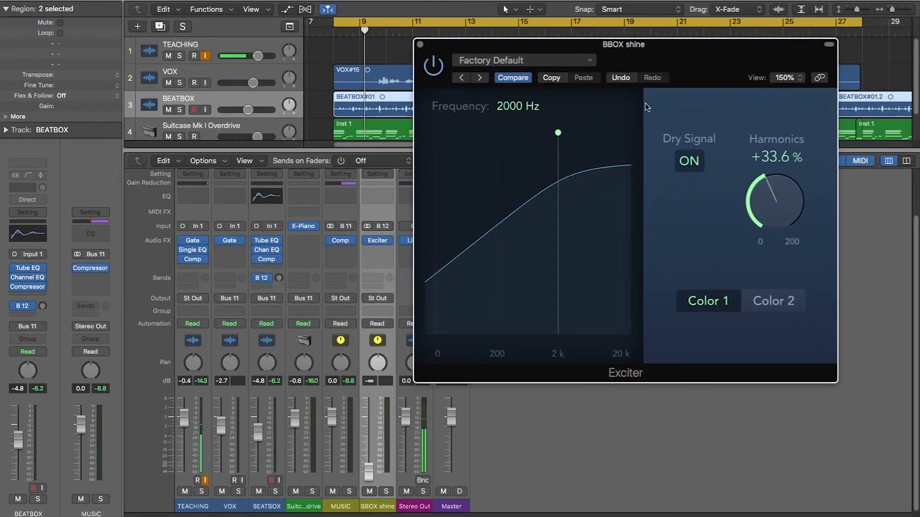
drag(558, 133, 584, 137)
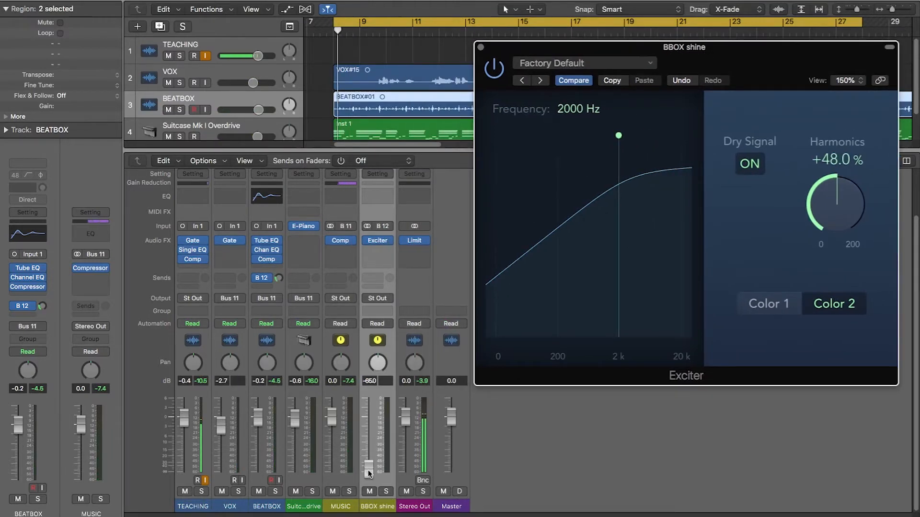
Examine the BEATBOX channel's Bus 12 send and the matching Bus 12 input on the BBOX shine channel.
scroll(382, 480, up, 3)
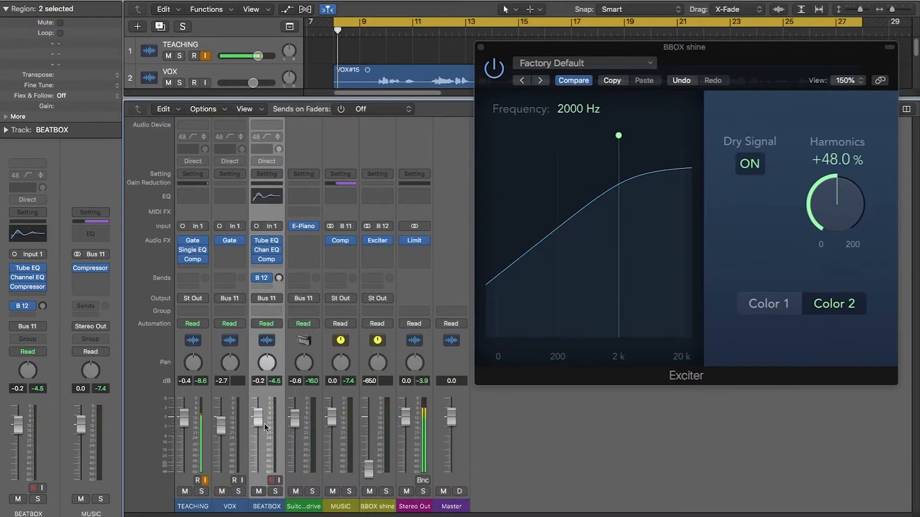
click(262, 278)
click(376, 268)
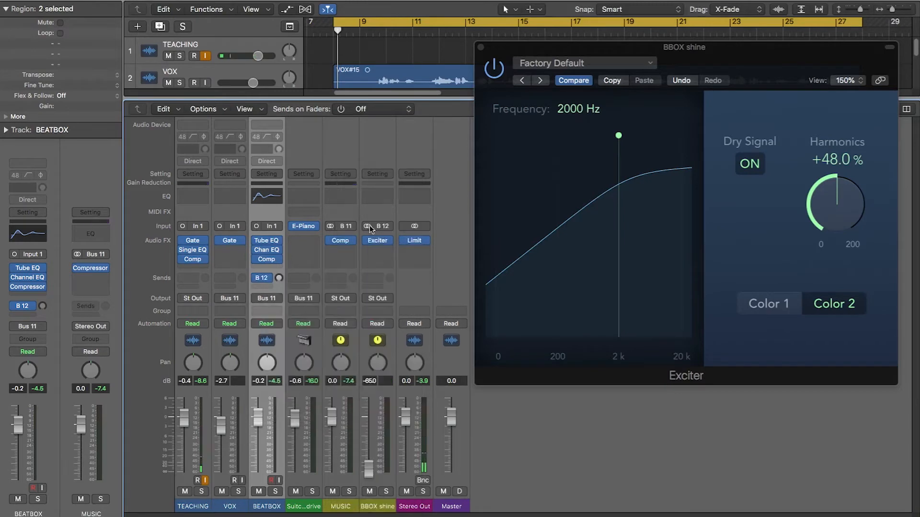
click(380, 227)
click(380, 230)
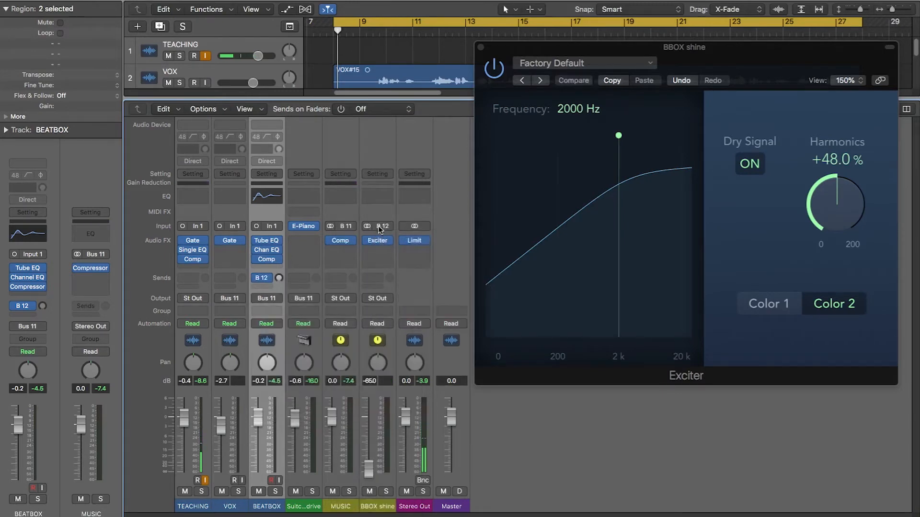
Raise the BBOX shine fader to about 0.3 dB and turn up the BEATBOX channel's Bus 12 send.
click(375, 507)
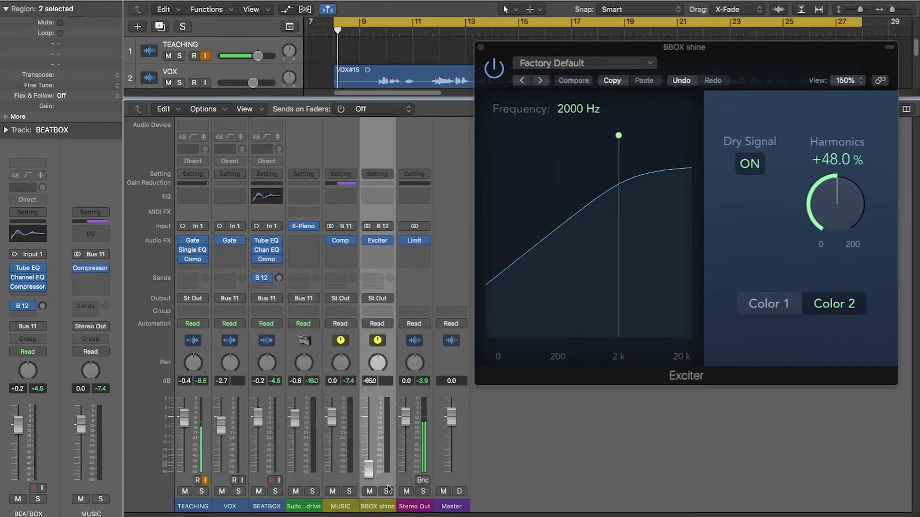
drag(368, 467, 369, 415)
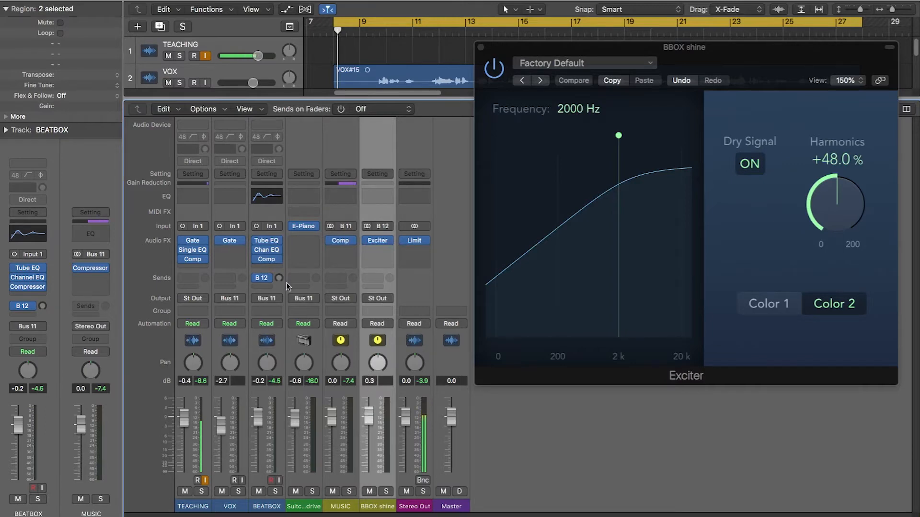
drag(277, 280, 277, 273)
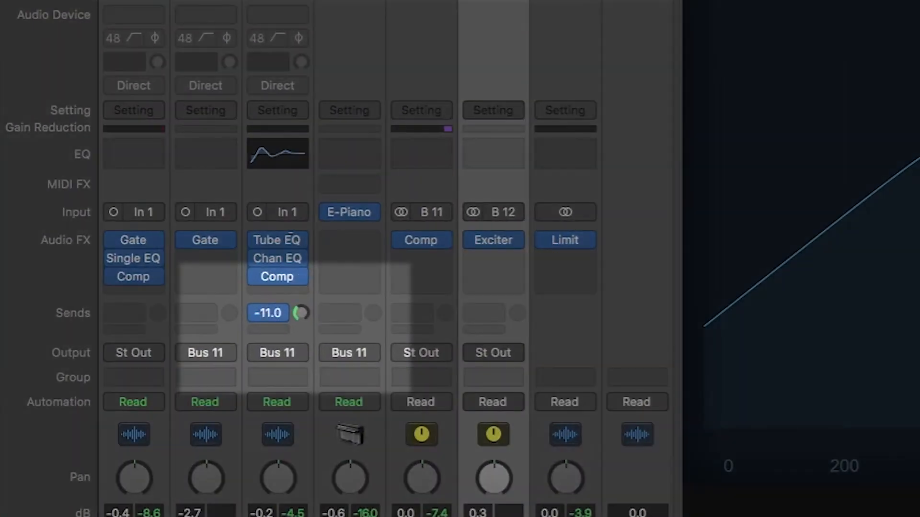
drag(290, 235, 286, 227)
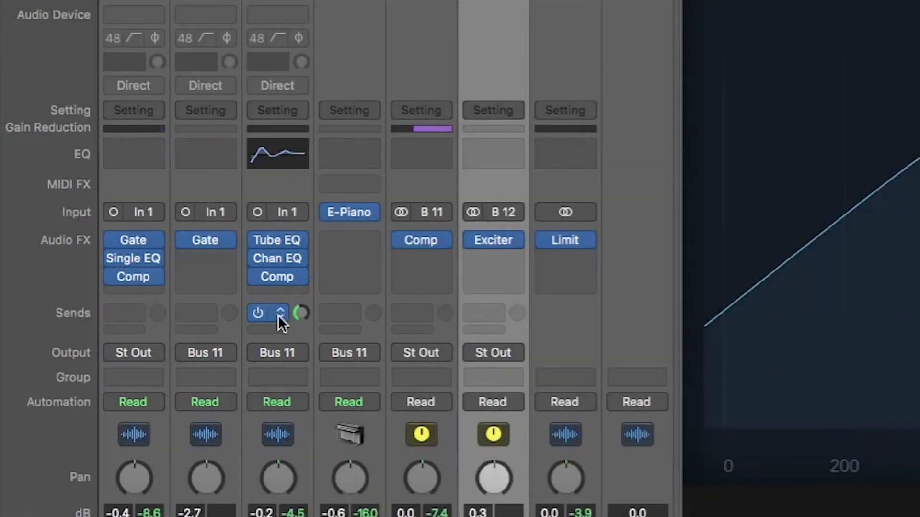
mouse_move(299, 314)
mouse_down()
mouse_move(297, 289)
mouse_move(287, 326)
mouse_move(288, 316)
mouse_up()
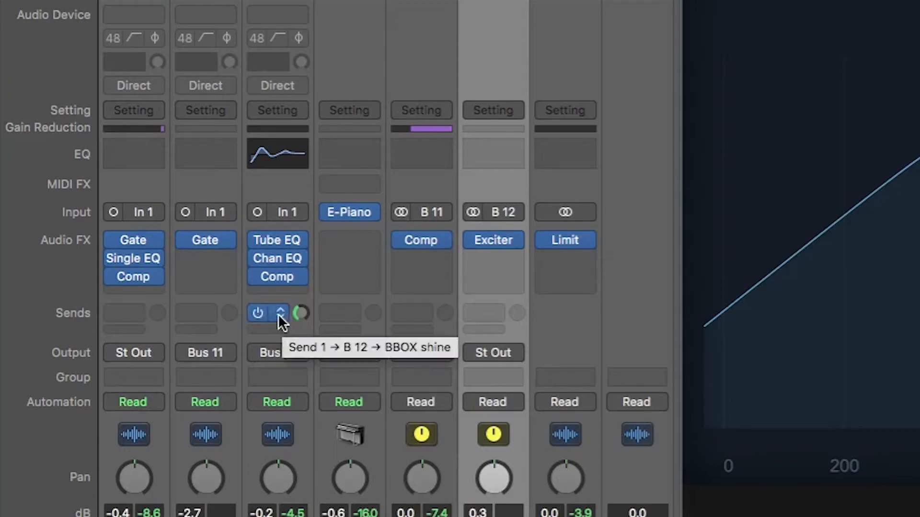
Review the BEATBOX channel's Bus 12 send options and keep the send on Post Pan.
click(284, 315)
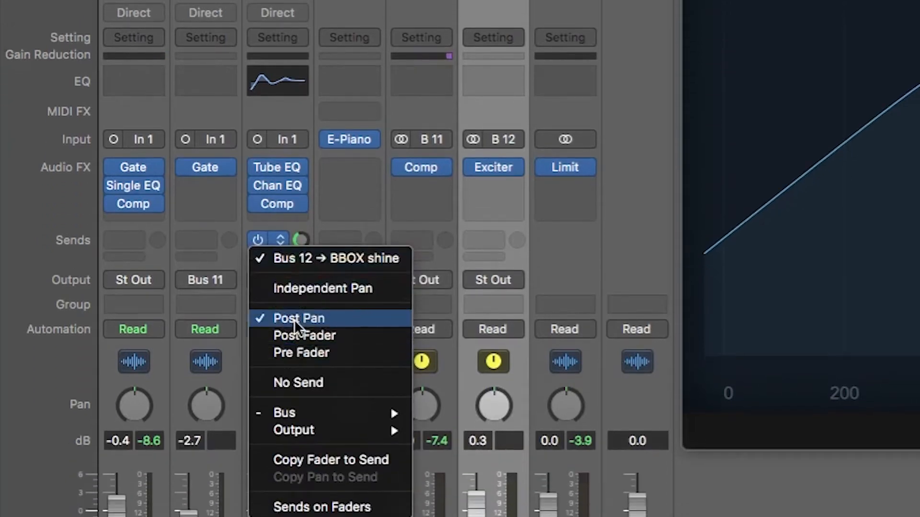
click(301, 318)
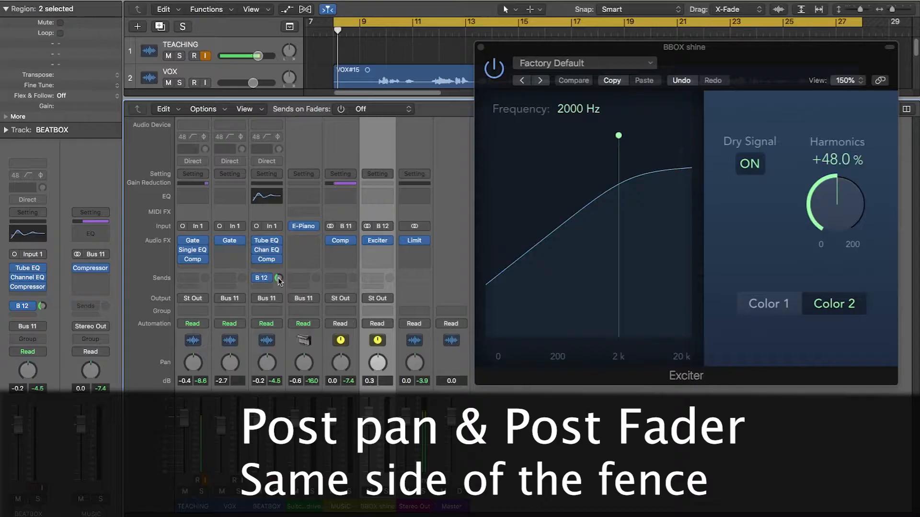
click(280, 241)
click(280, 241)
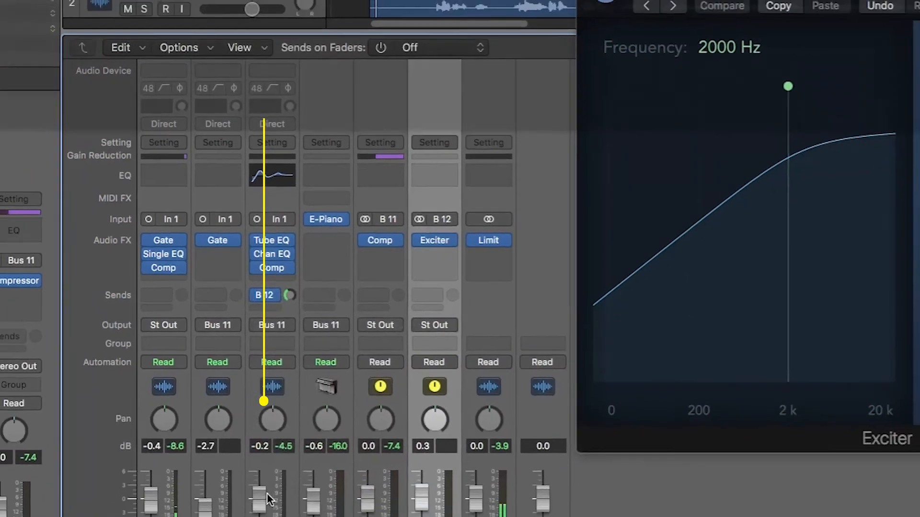
Set the BBOX shine fader to about -1.8 dB and the BEATBOX fader to about 0.4 dB.
drag(266, 493, 267, 502)
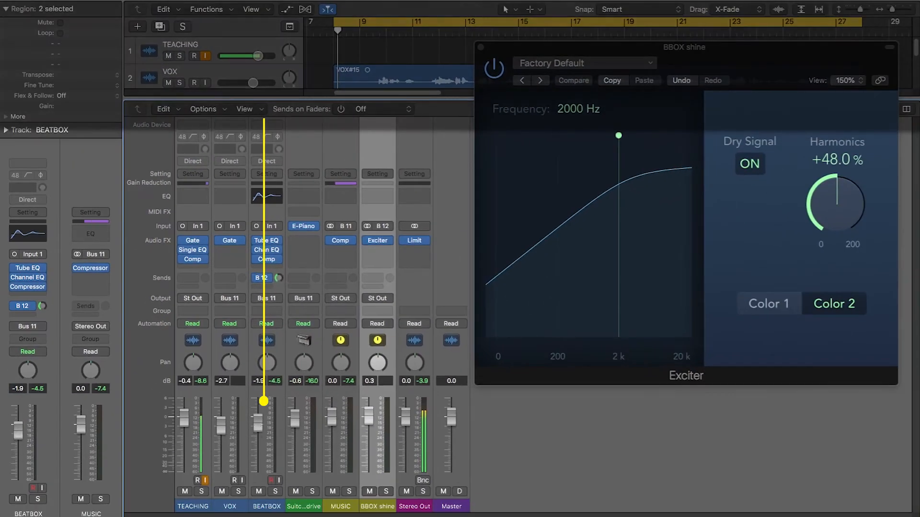
drag(259, 424, 258, 421)
drag(374, 419, 374, 424)
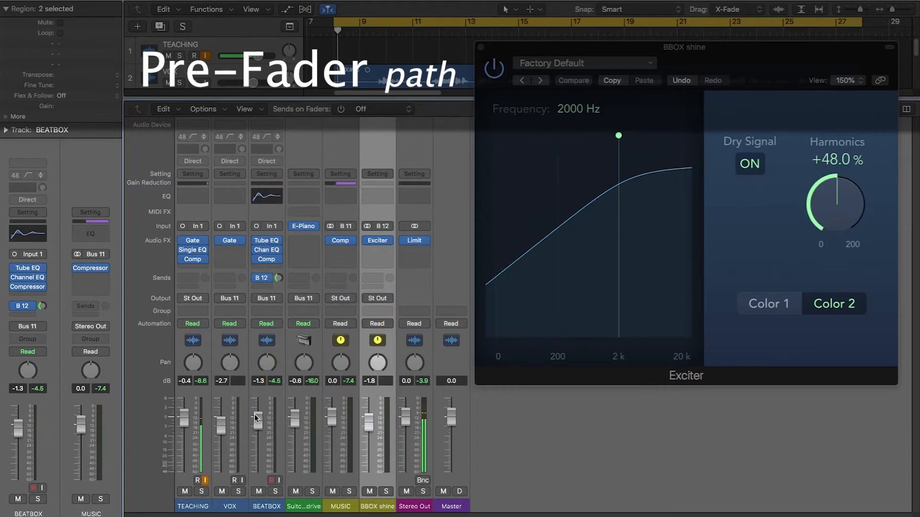
mouse_move(258, 421)
mouse_down()
mouse_move(258, 472)
mouse_move(257, 415)
mouse_up()
Switch the BEATBOX channel's Bus 12 send to Pre Fader and lower the BEATBOX fader to about -9.8 dB.
click(263, 278)
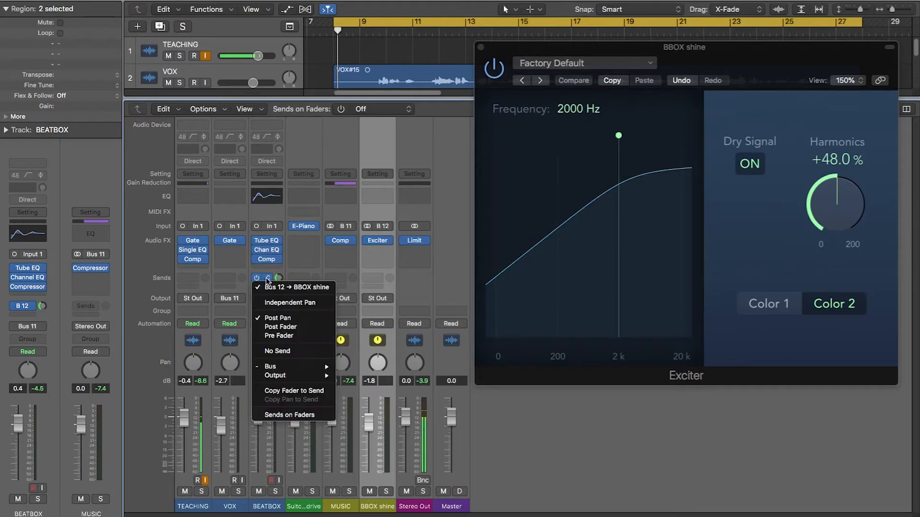
click(277, 336)
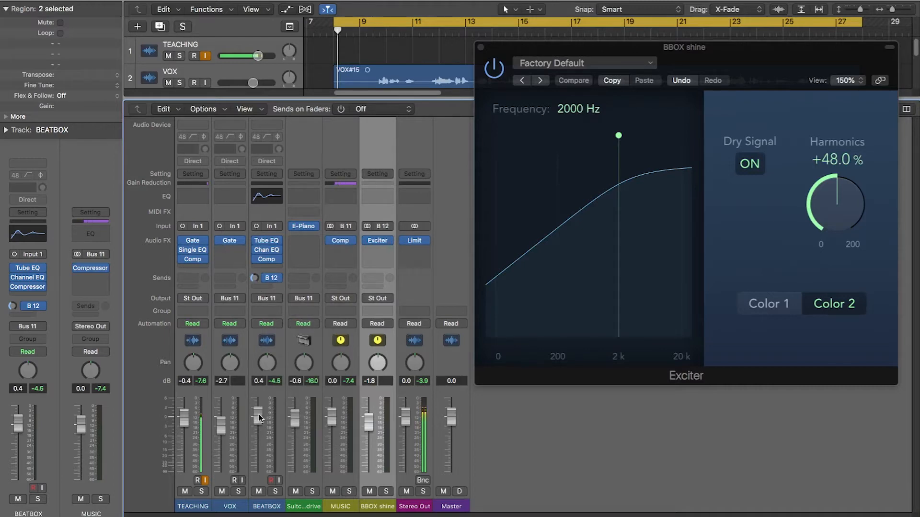
drag(258, 416, 258, 440)
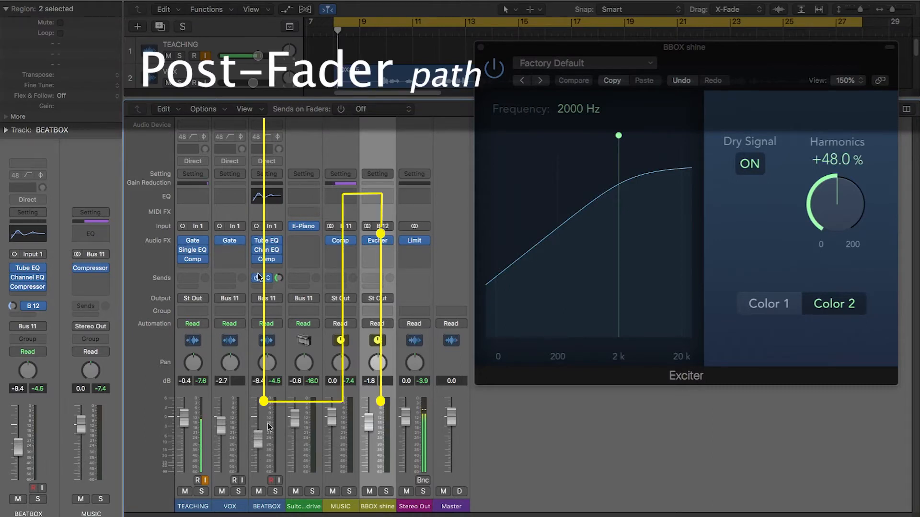
drag(258, 437, 258, 440)
Raise the Exciter's harmonics to 52.0% and bring the BEATBOX fader up to about -1.0 dB.
mouse_move(378, 243)
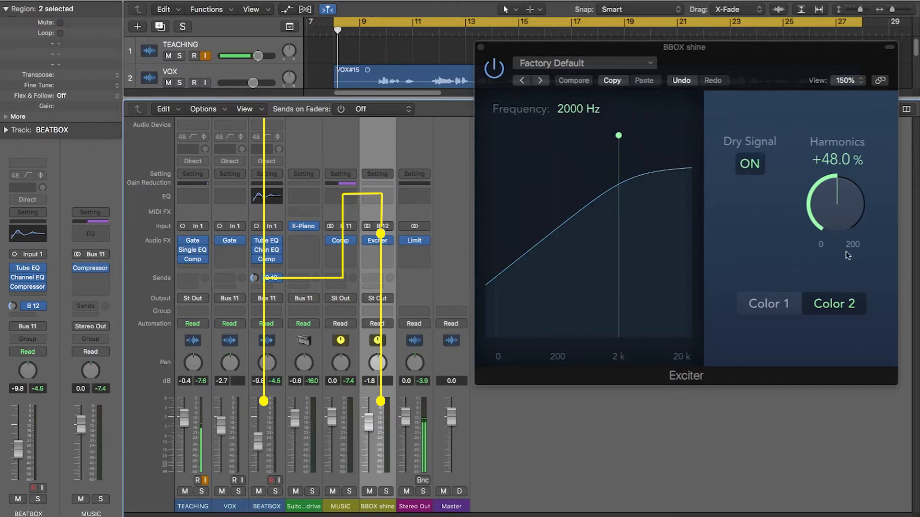
drag(832, 204, 832, 202)
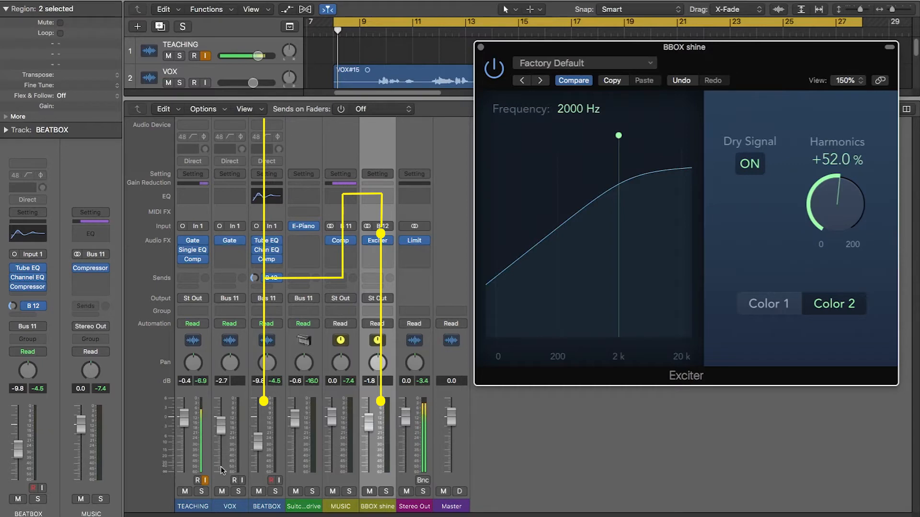
drag(258, 442, 259, 418)
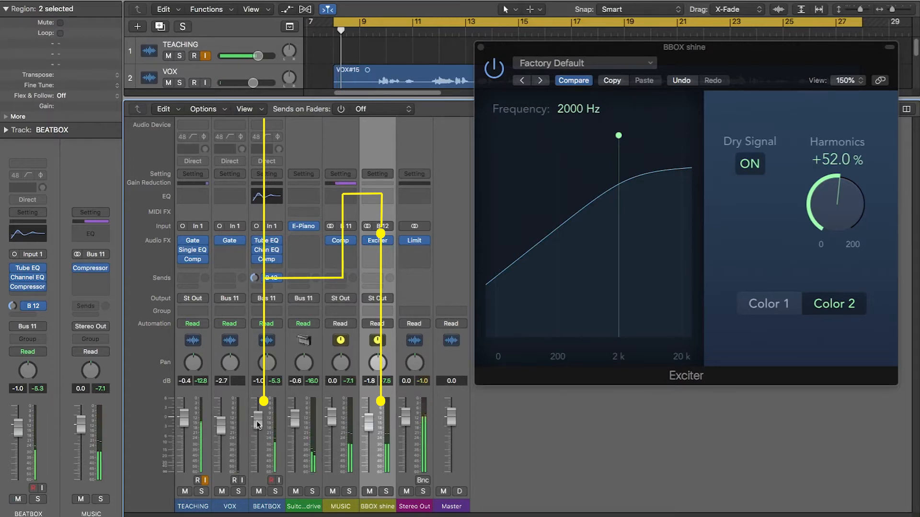
Pull the BEATBOX fader all the way down to minus infinity and play the song to audition the pre-fader send.
drag(257, 424, 258, 467)
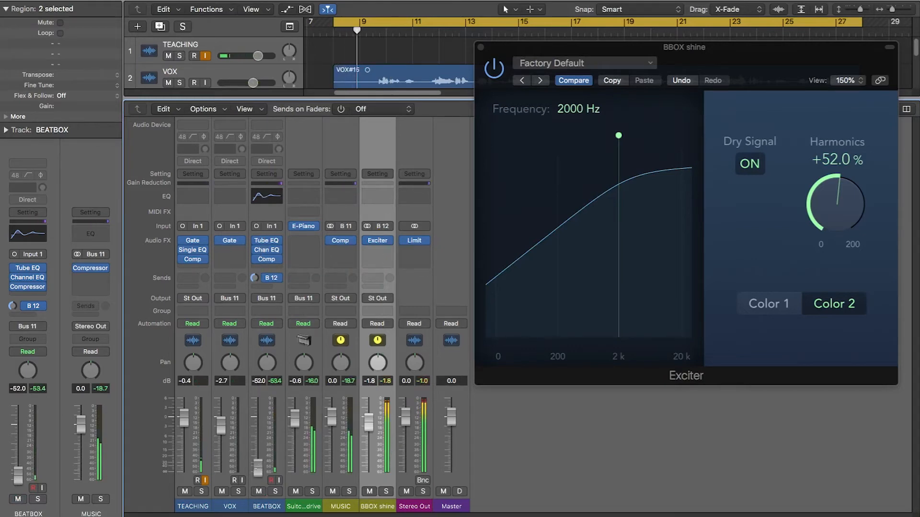
drag(257, 466, 258, 479)
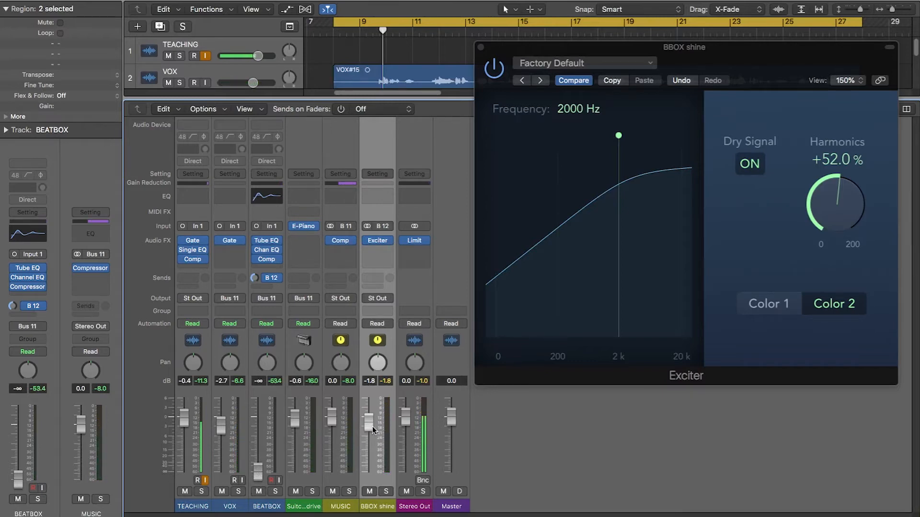
click(269, 426)
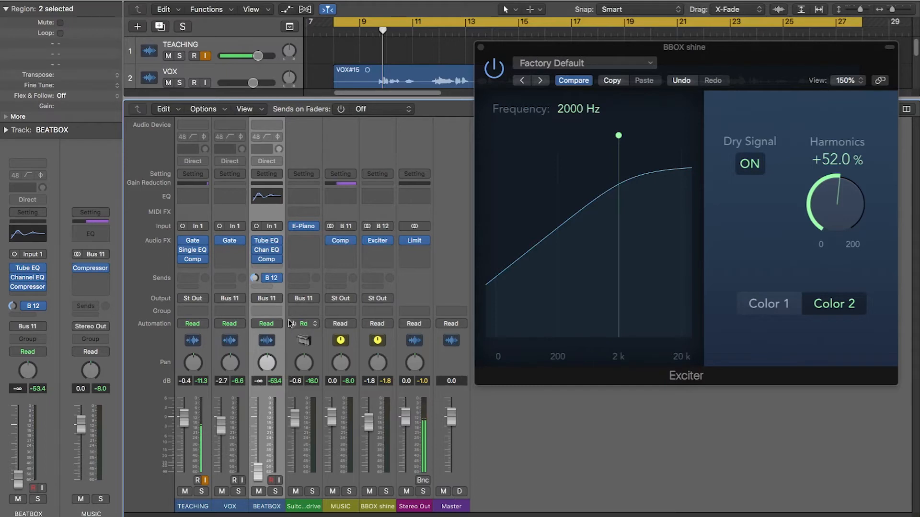
key(space)
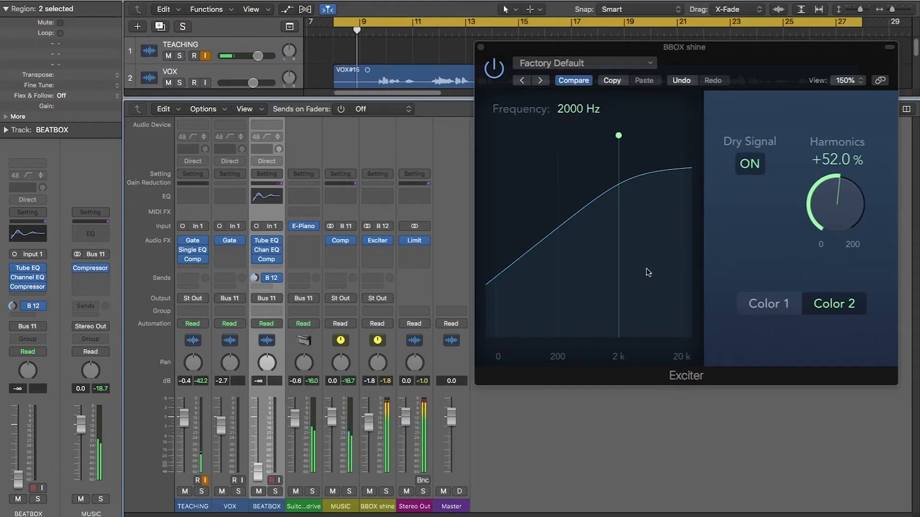
Set the BEATBOX channel's Bus 12 send level to -7.0 dB and replay the song.
drag(731, 50, 657, 55)
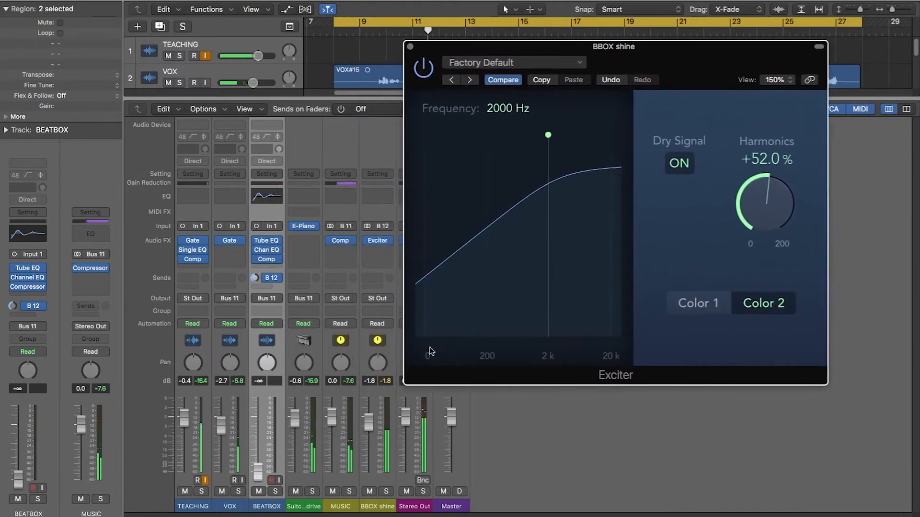
click(254, 279)
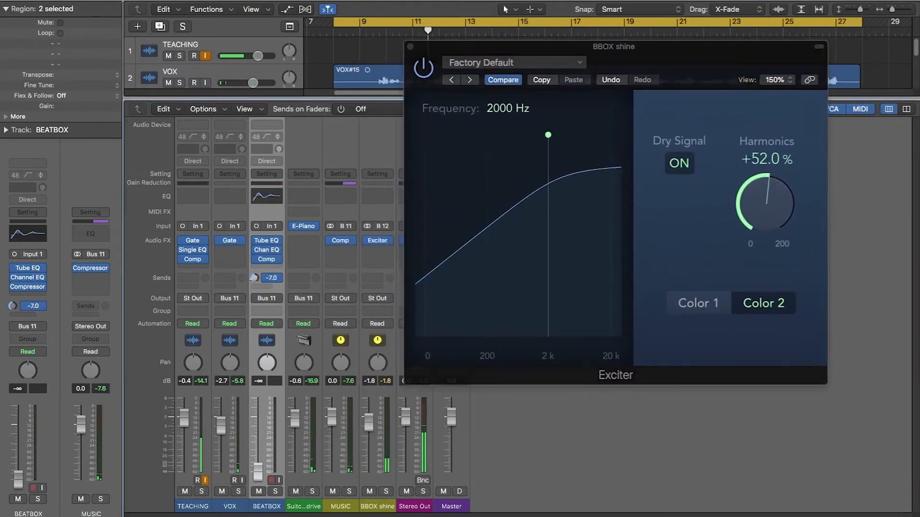
key(space)
key(space)
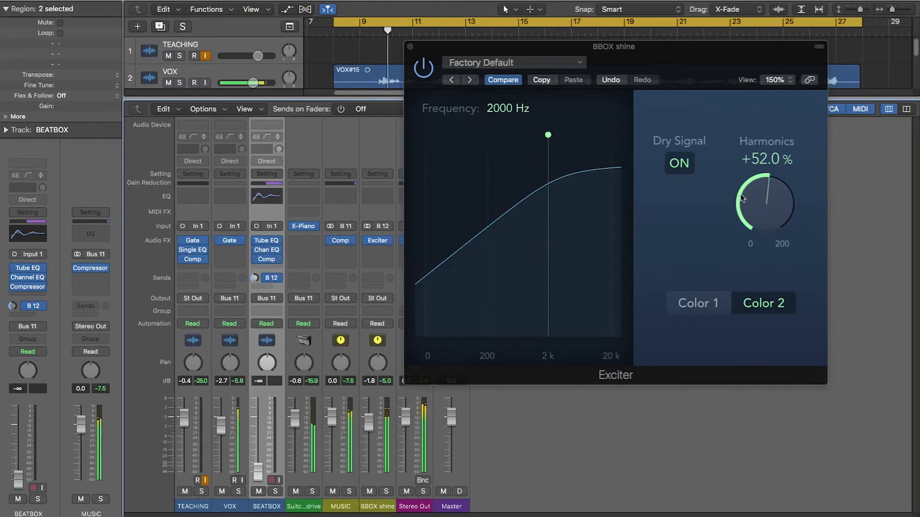
Set the Exciter to 76.9% harmonics, Color 1 and a 5000 Hz frequency, and replay the song.
click(758, 192)
drag(757, 189, 761, 175)
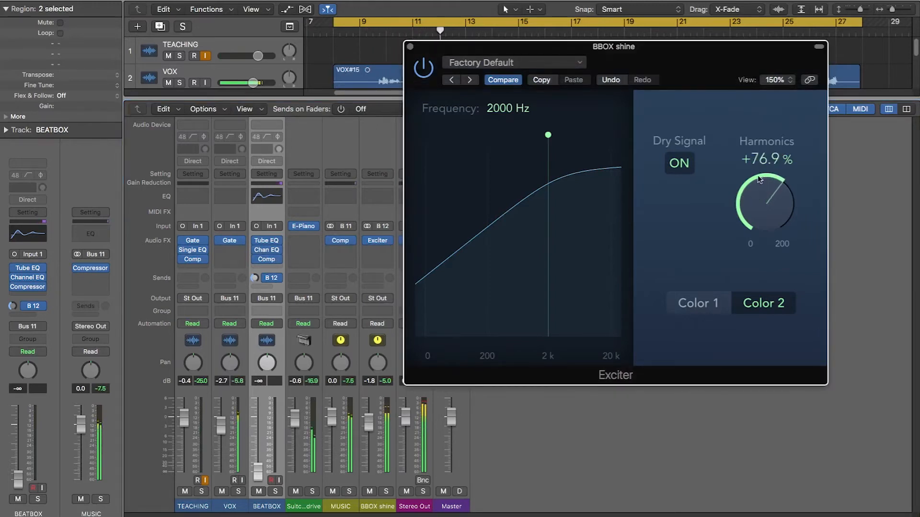
click(707, 303)
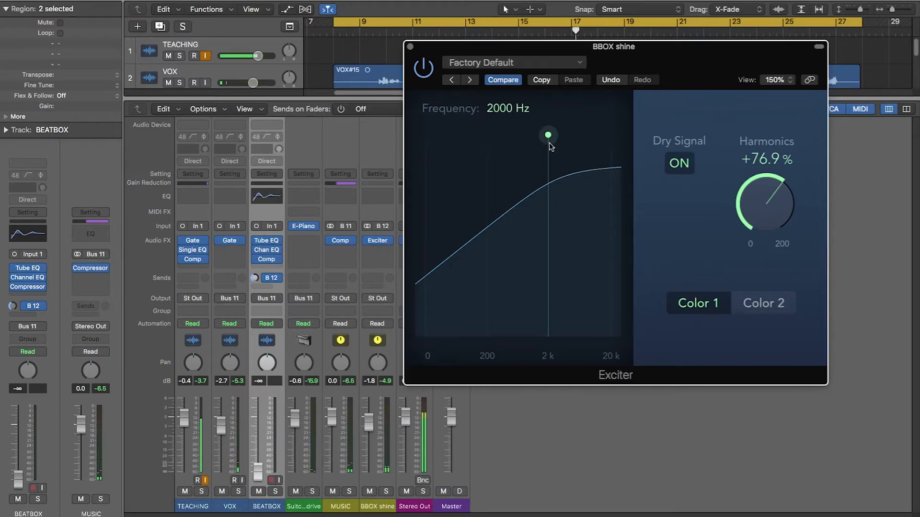
drag(549, 138, 573, 137)
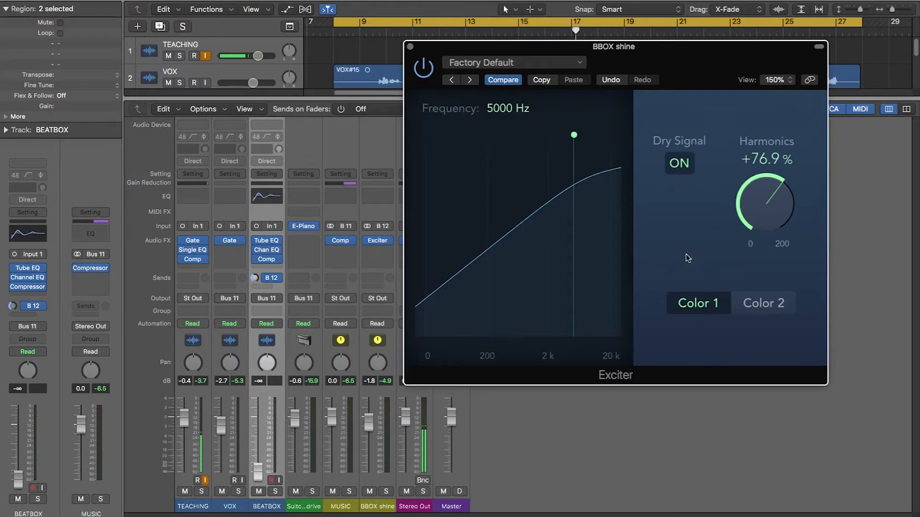
key(space)
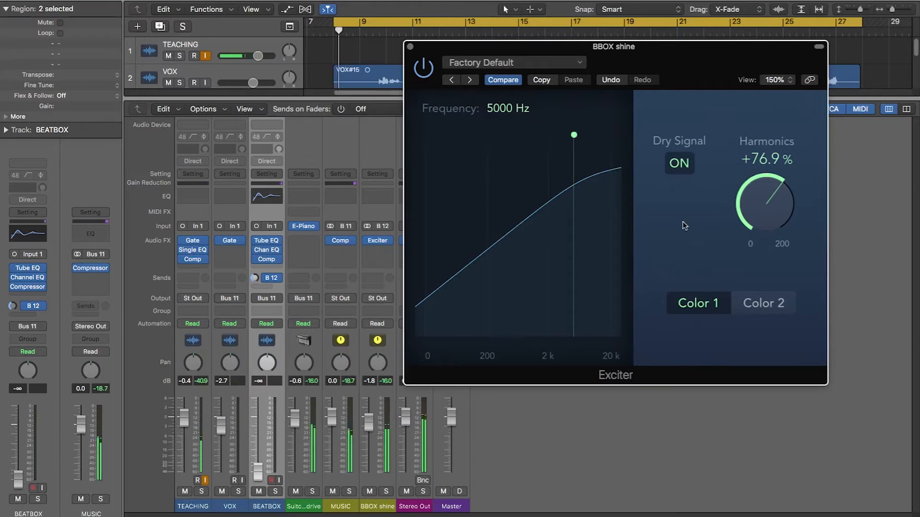
Raise the Exciter's harmonics to 119% while the song plays.
drag(765, 191, 766, 185)
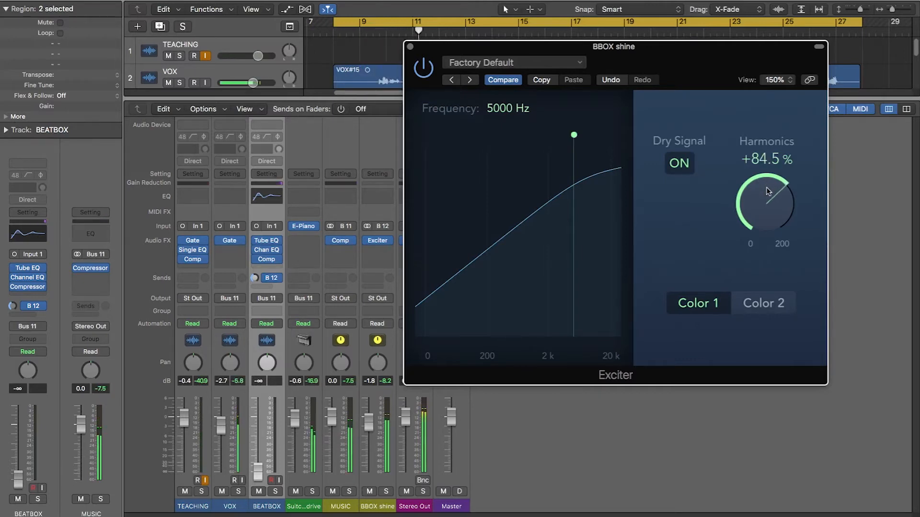
drag(754, 200, 756, 186)
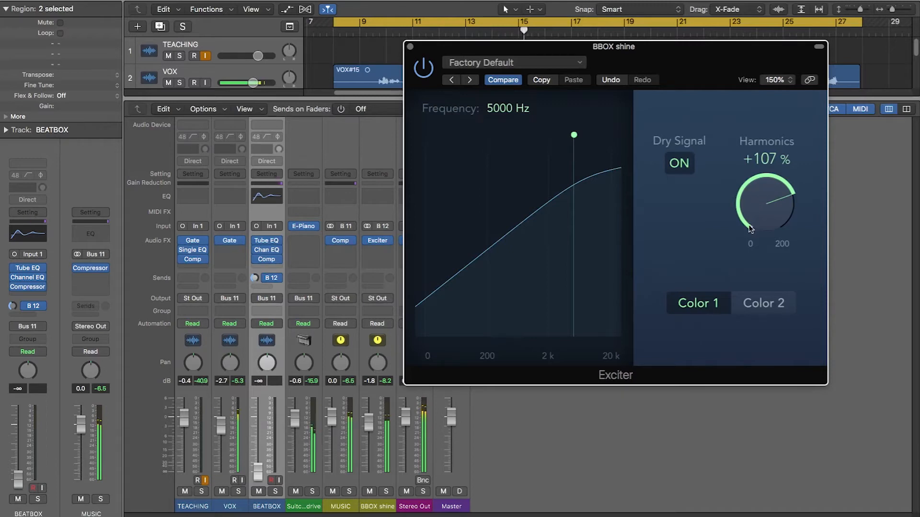
drag(750, 230, 755, 200)
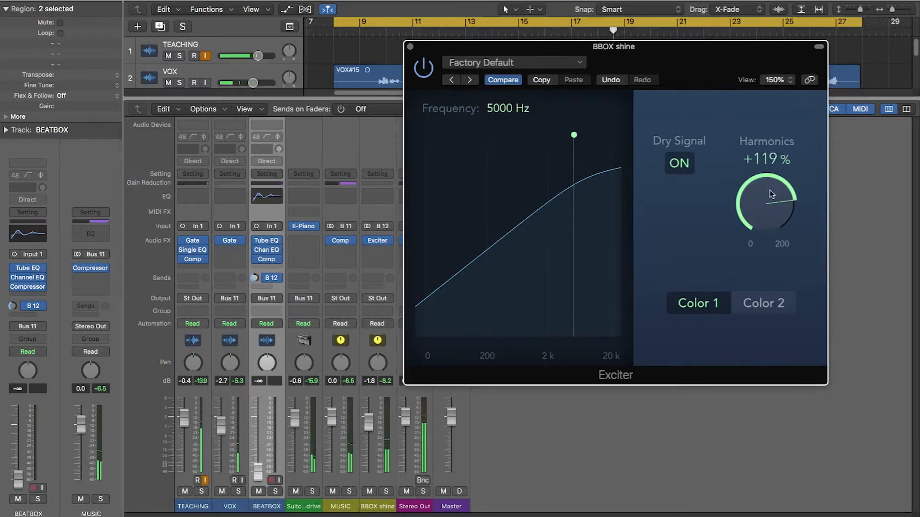
Insert a stereo Single Band EQ ahead of the Exciter on the BBOX shine channel.
drag(688, 102, 750, 101)
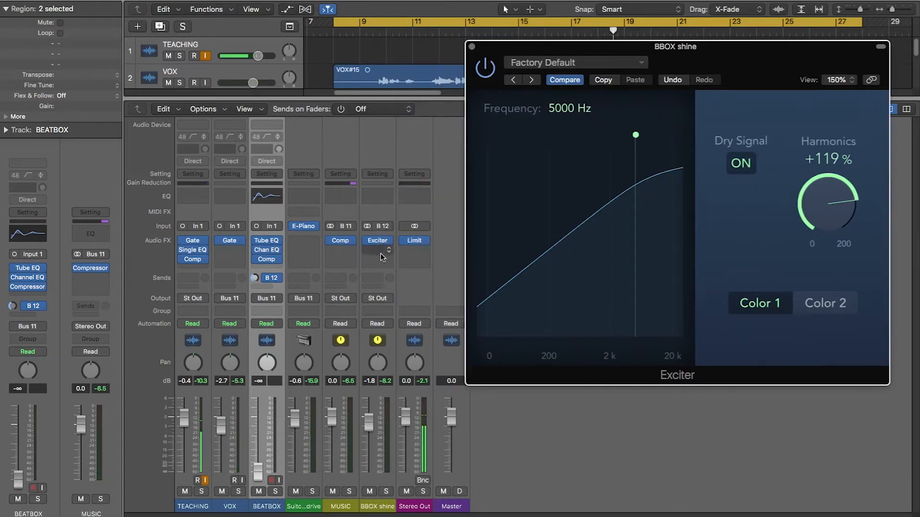
click(382, 257)
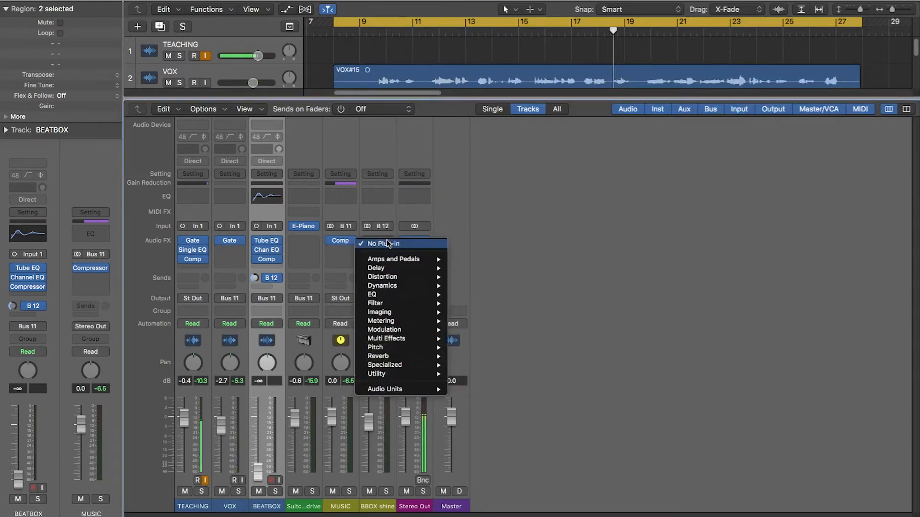
mouse_move(411, 297)
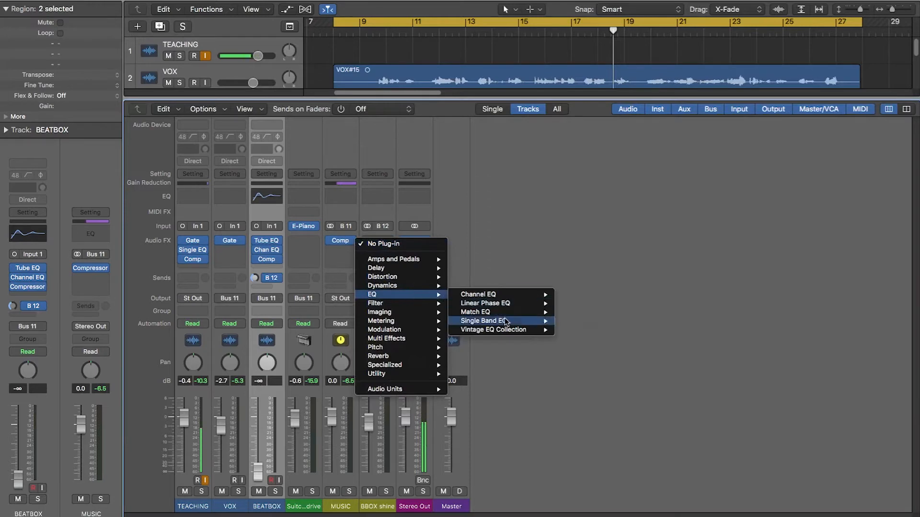
mouse_move(527, 321)
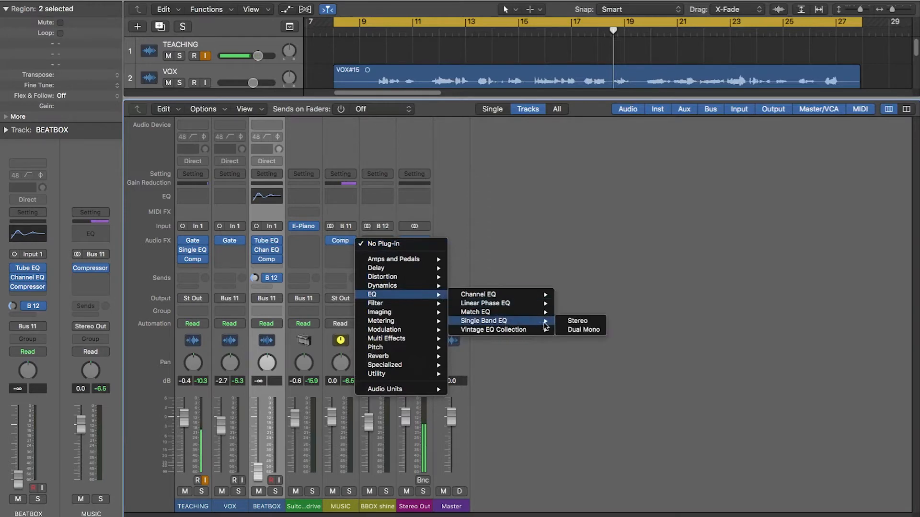
click(578, 321)
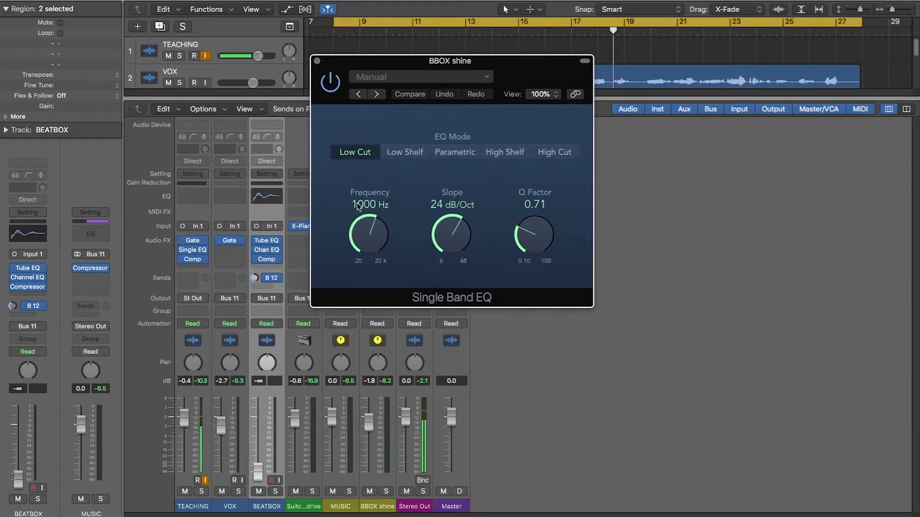
Set the Single Band EQ's Low Cut to 1740 Hz with an 18 dB/Oct slope and close the plug-in.
drag(366, 217, 372, 222)
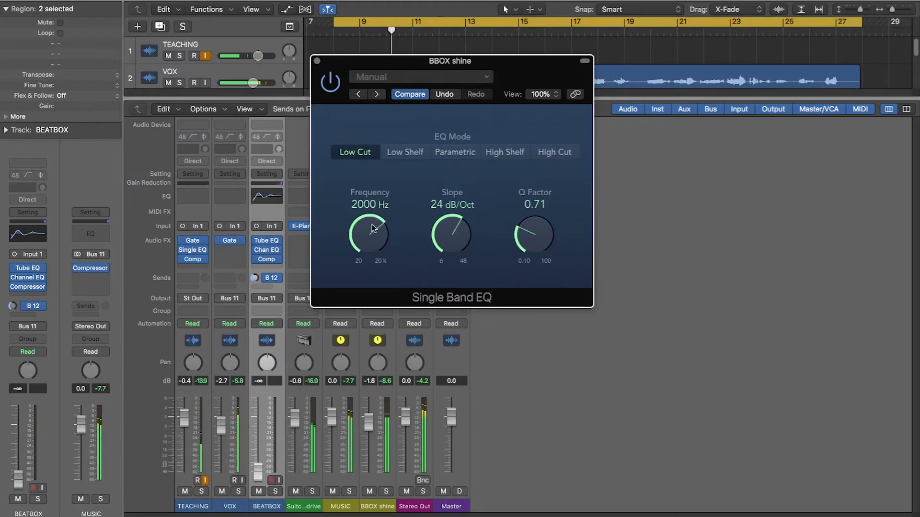
drag(372, 229, 372, 233)
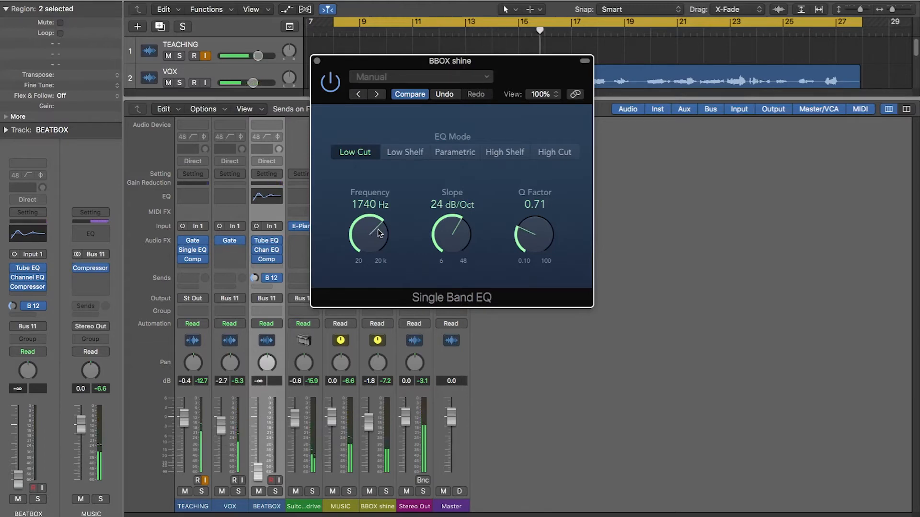
drag(450, 228, 451, 232)
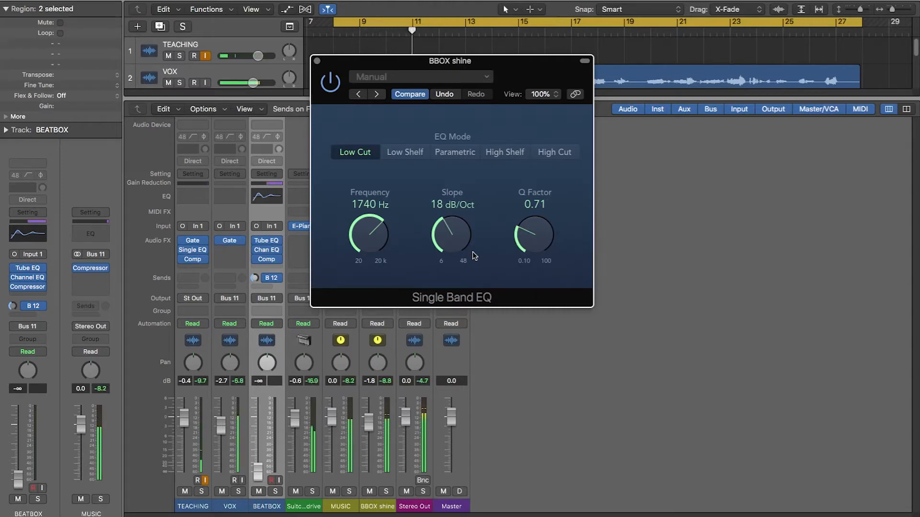
key(super+w)
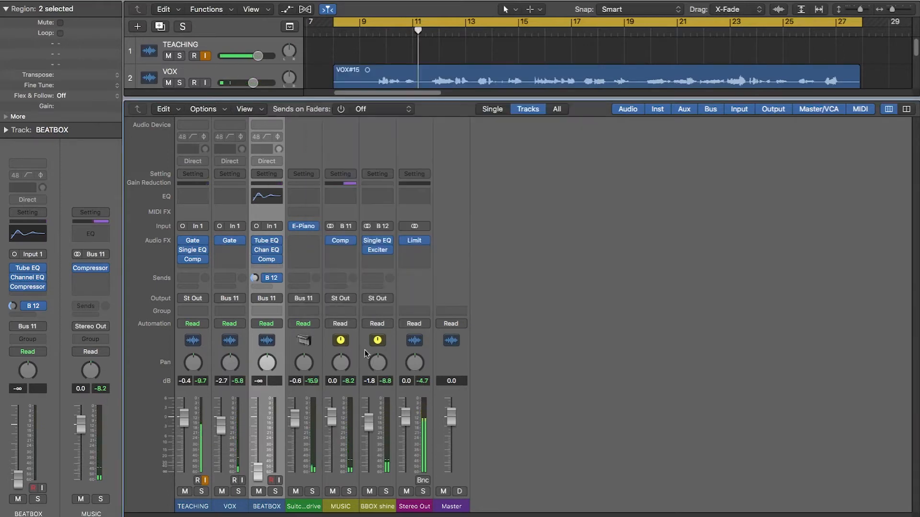
Lower the BBOX shine fader to -4.0 dB and bring the BEATBOX fader up to -3.1 dB.
click(374, 436)
click(276, 456)
drag(276, 456, 276, 408)
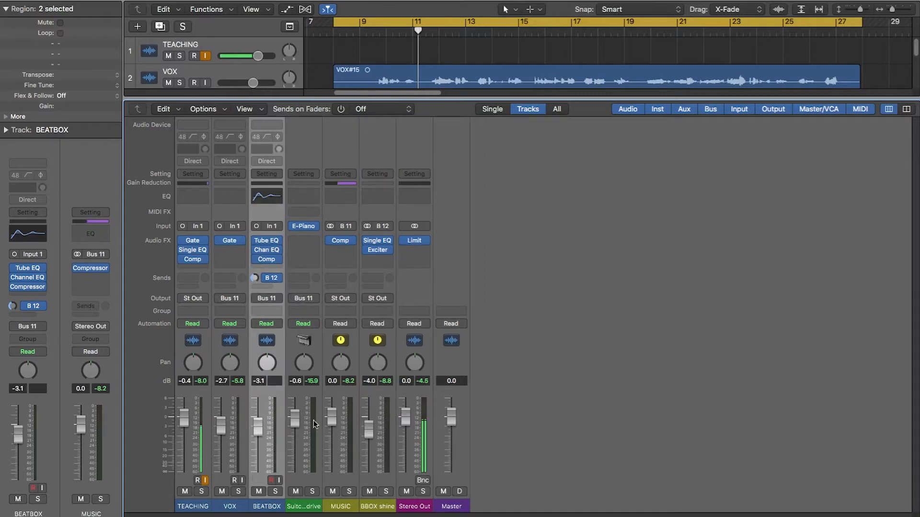
Select the BEATBOX, Suitcase, MUSIC and BBOX shine channels in turn to examine their output routing.
click(383, 419)
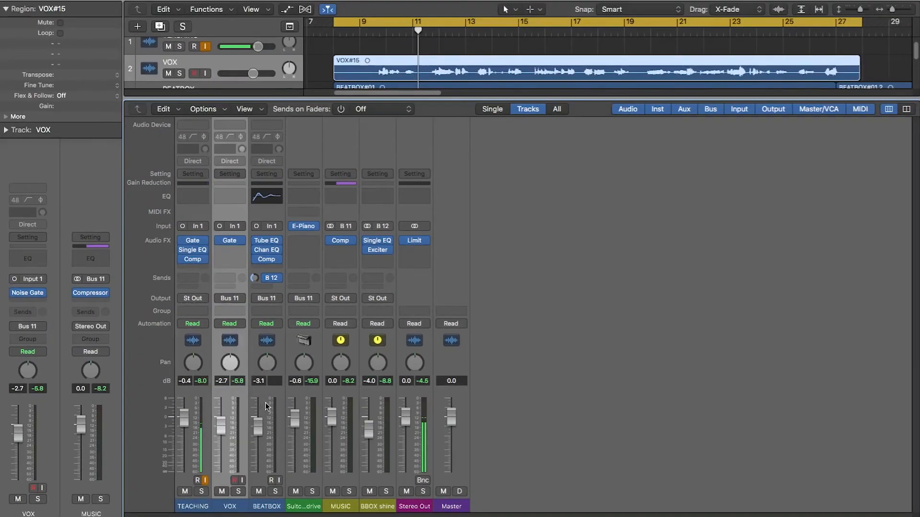
click(266, 407)
click(307, 405)
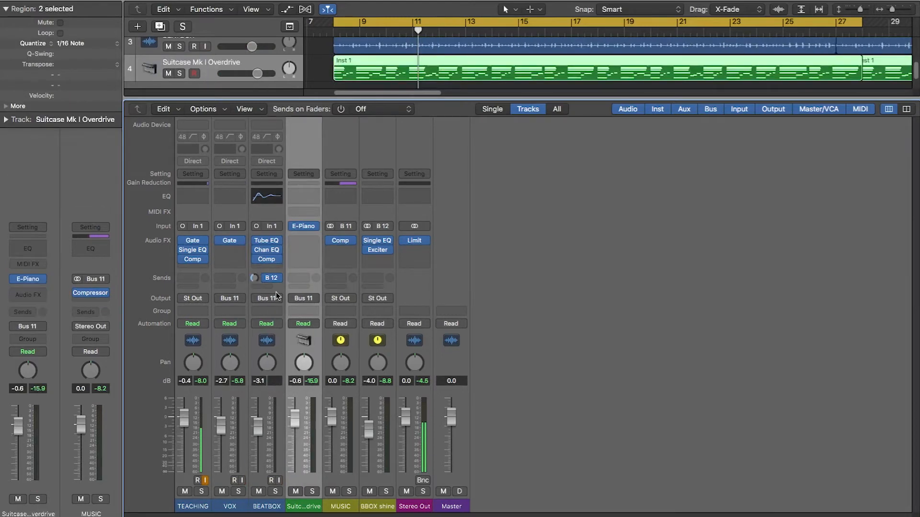
click(345, 411)
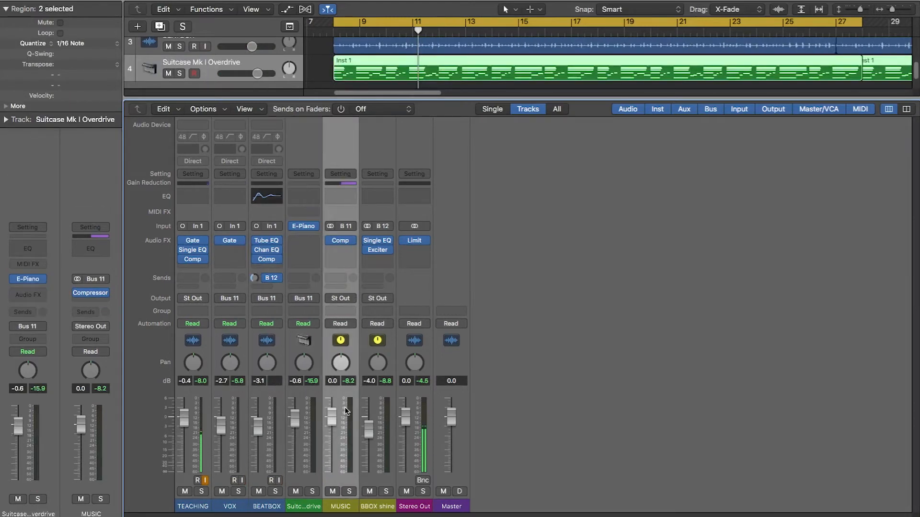
click(381, 405)
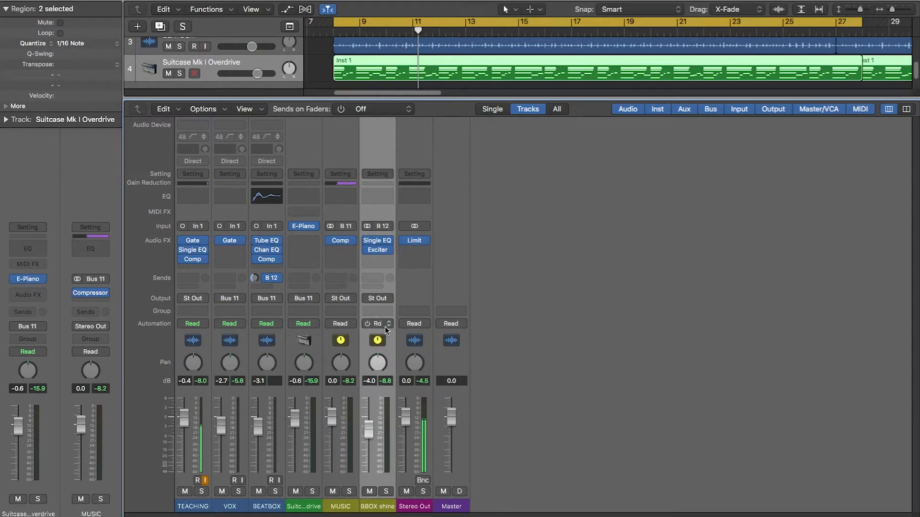
Trim the BBOX shine fader to -3.8 dB and BEATBOX to -3.5 dB, and route BBOX shine's output to Bus 11 (MUSIC).
key(Up)
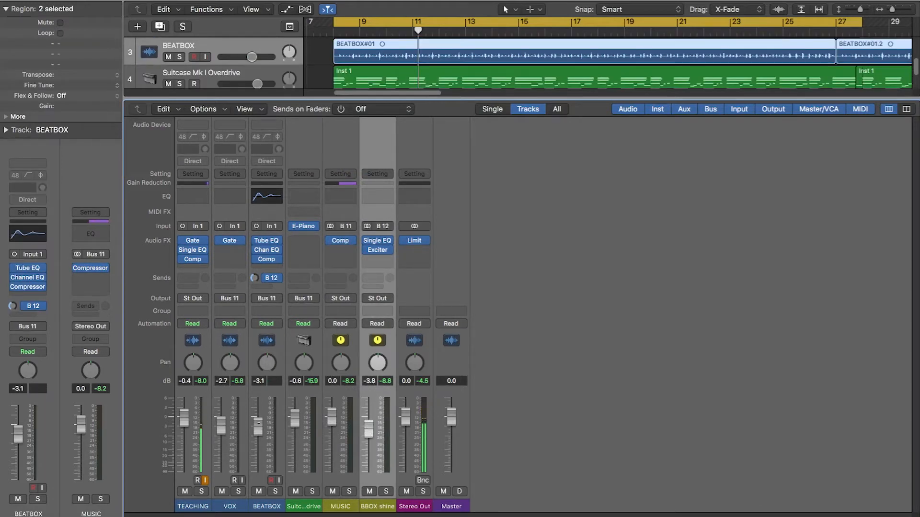
key(Down)
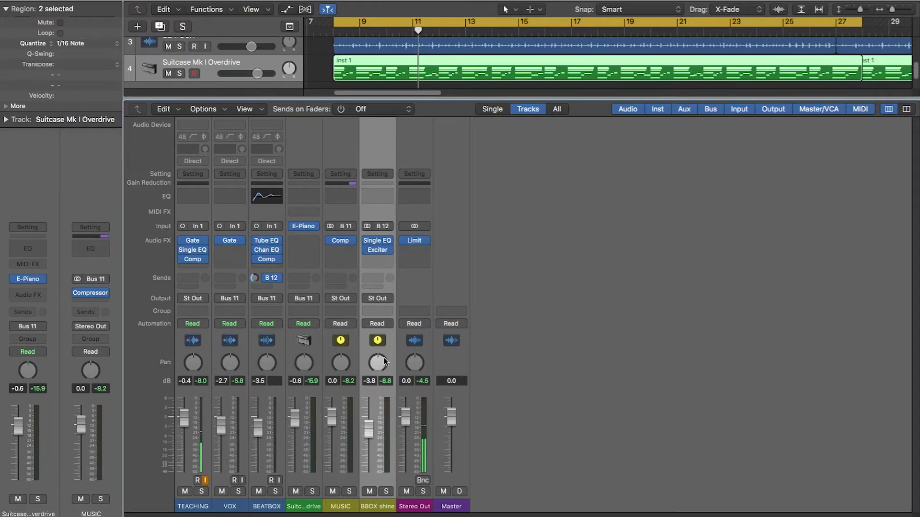
click(378, 300)
mouse_move(401, 349)
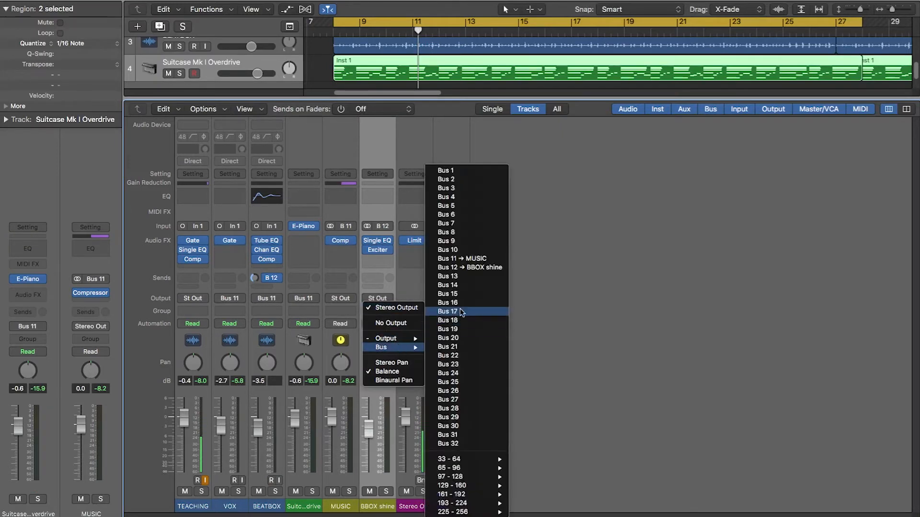
click(457, 259)
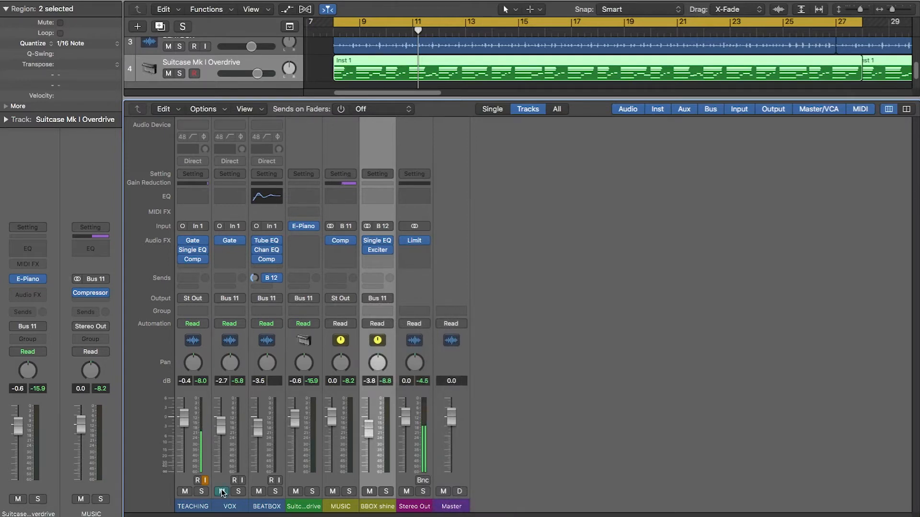
Play the song with VOX muted and balance the BEATBOX fader at -4.3 dB against BBOX shine at -2.9 dB.
key(space)
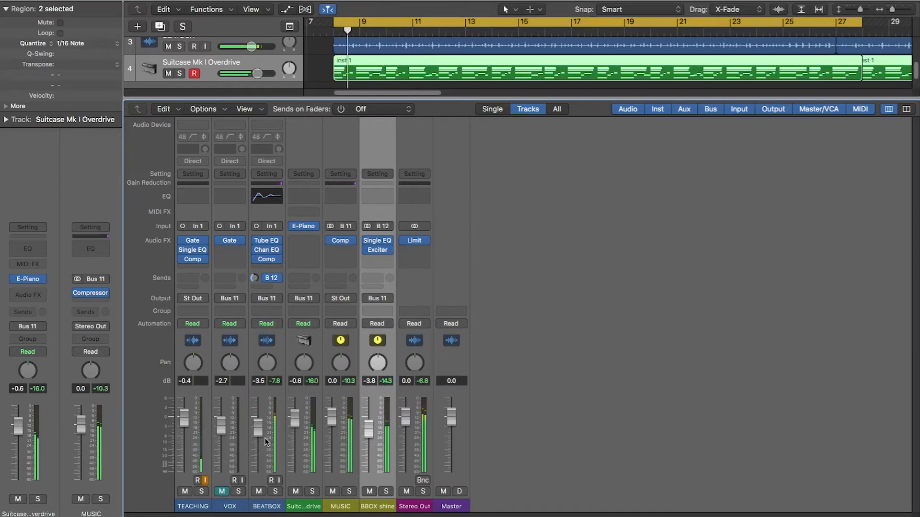
drag(259, 426, 259, 425)
drag(369, 429, 368, 424)
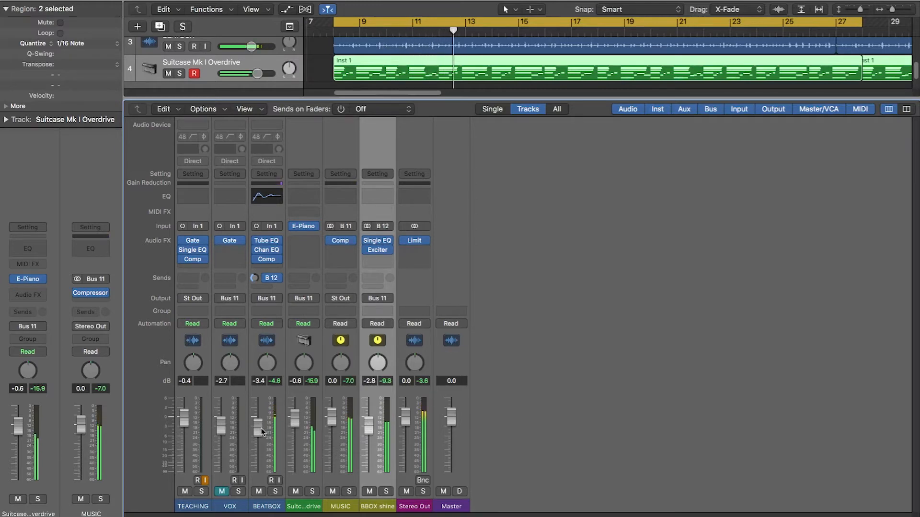
drag(260, 430, 260, 434)
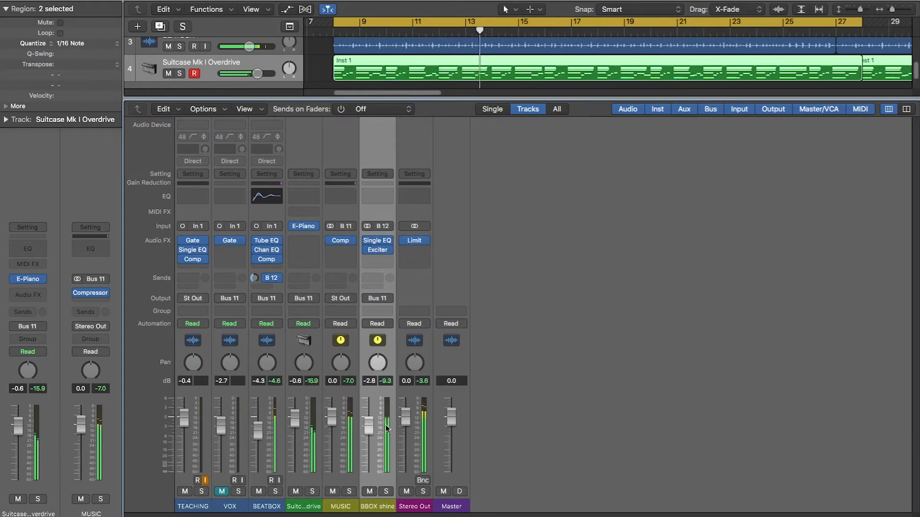
drag(369, 429, 369, 429)
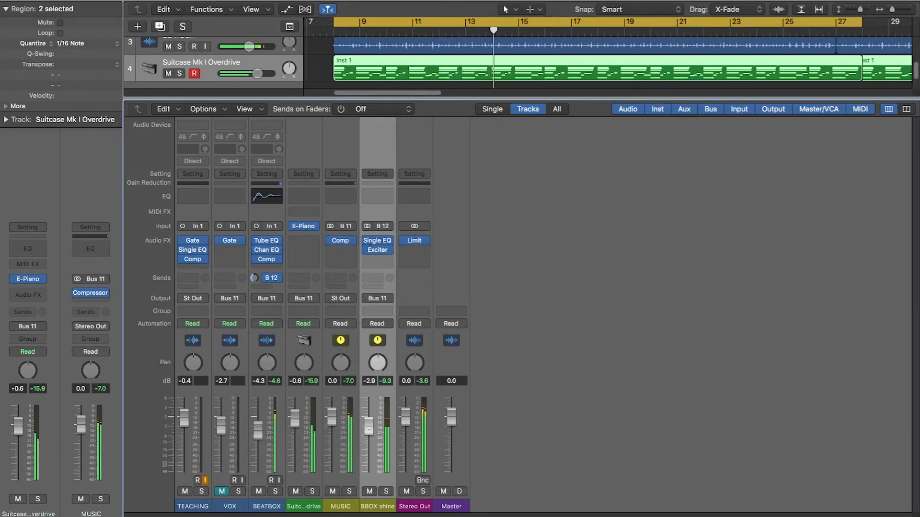
Mute and unmute BBOX shine during playback to compare the sound, and set its fader to -3.0 dB.
click(370, 491)
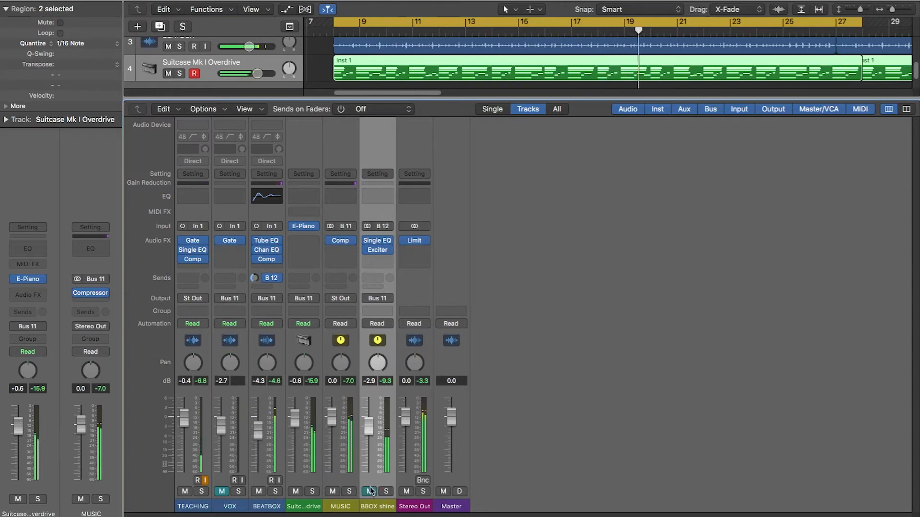
click(370, 492)
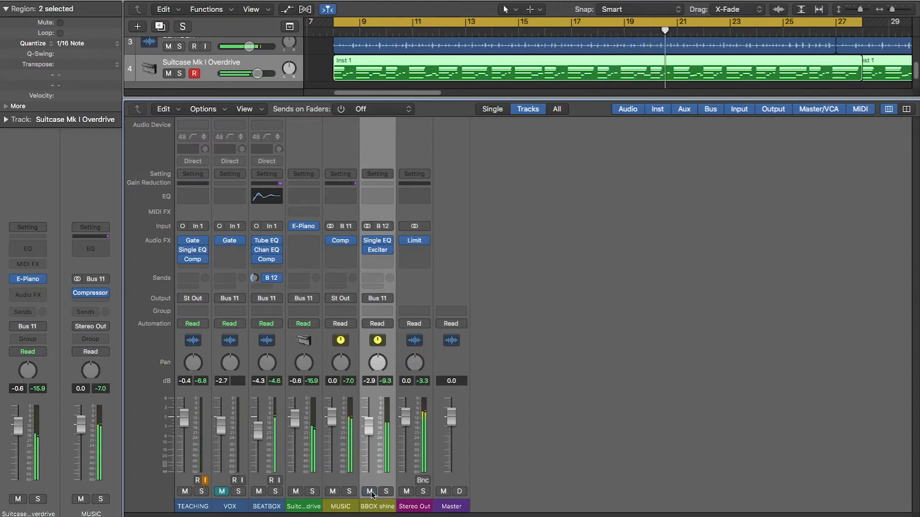
drag(369, 432, 369, 432)
Open the Exciter on BBOX shine to review its settings and close it again.
click(378, 249)
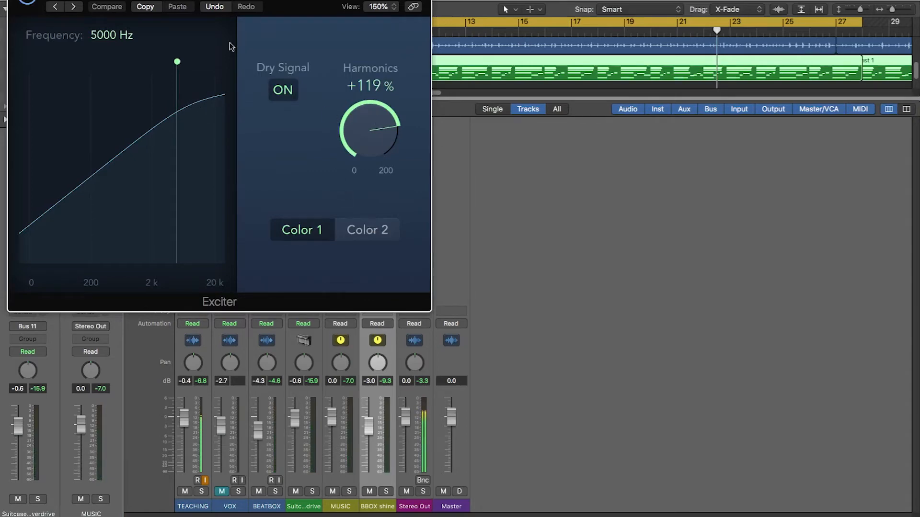
key(super+w)
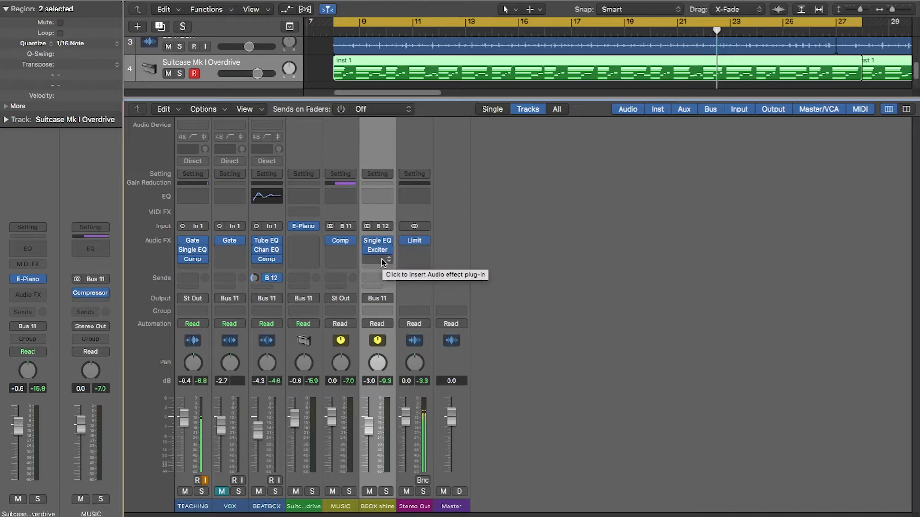
Add a Channel EQ after the compressor on BEATBOX with a +2.0 dB high shelf at 7400 Hz, and close it.
click(278, 408)
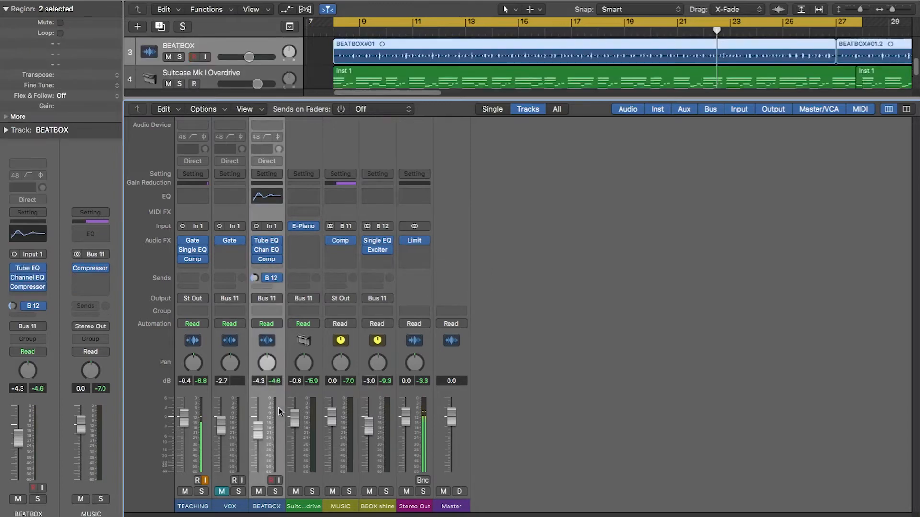
click(274, 266)
click(364, 317)
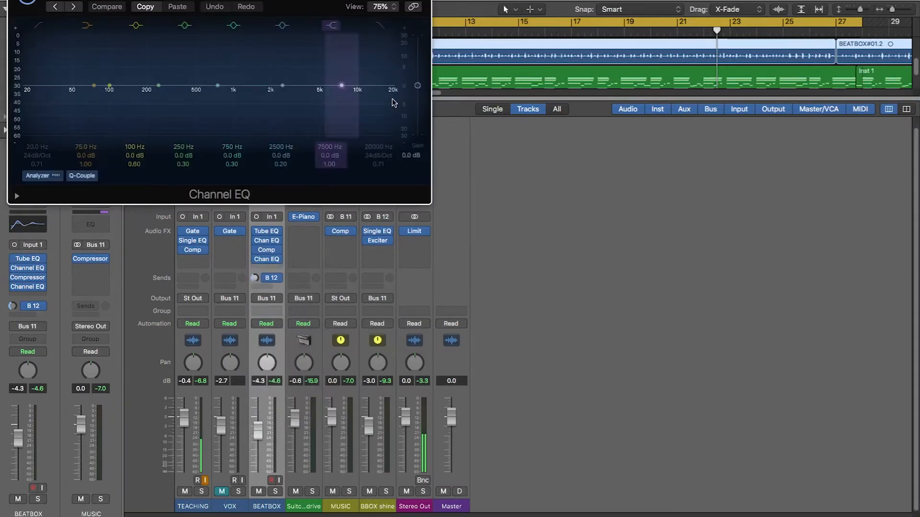
drag(341, 85, 341, 80)
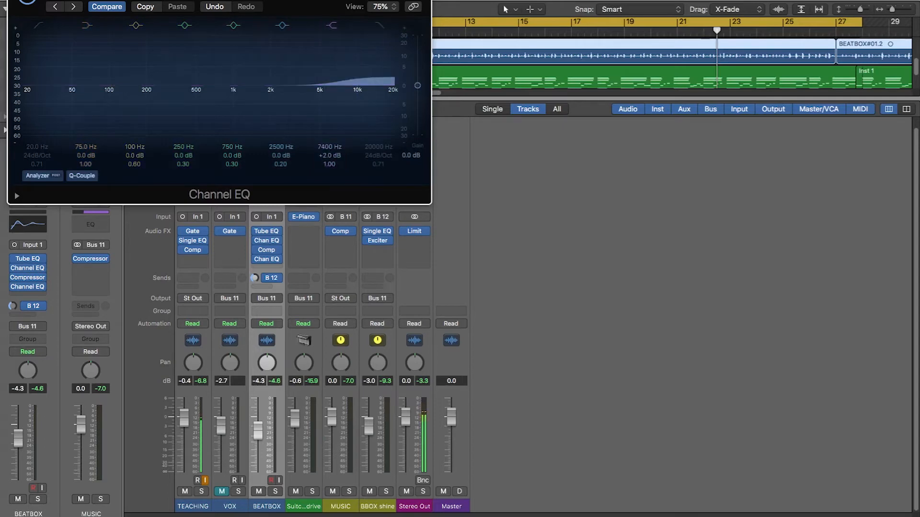
key(super+w)
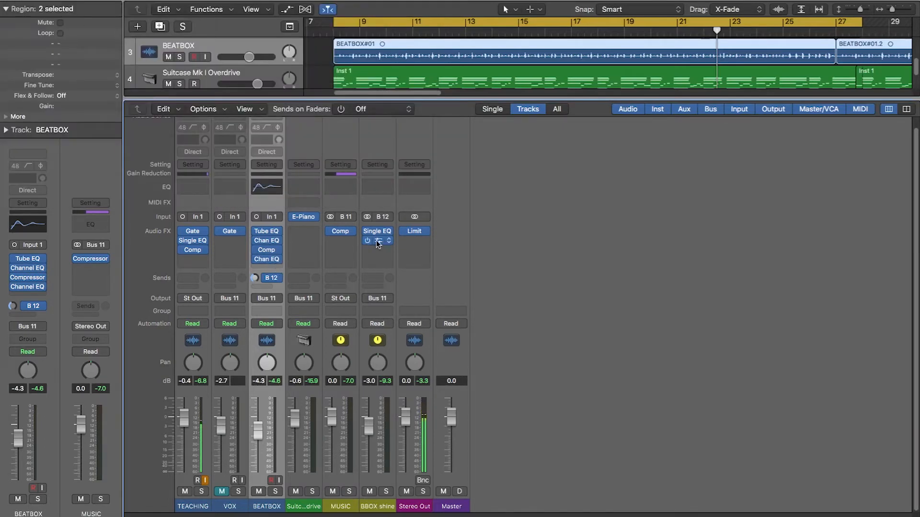
Reopen the BBOX shine Exciter and move its window fully into view to examine its harmonics and frequency settings.
click(377, 243)
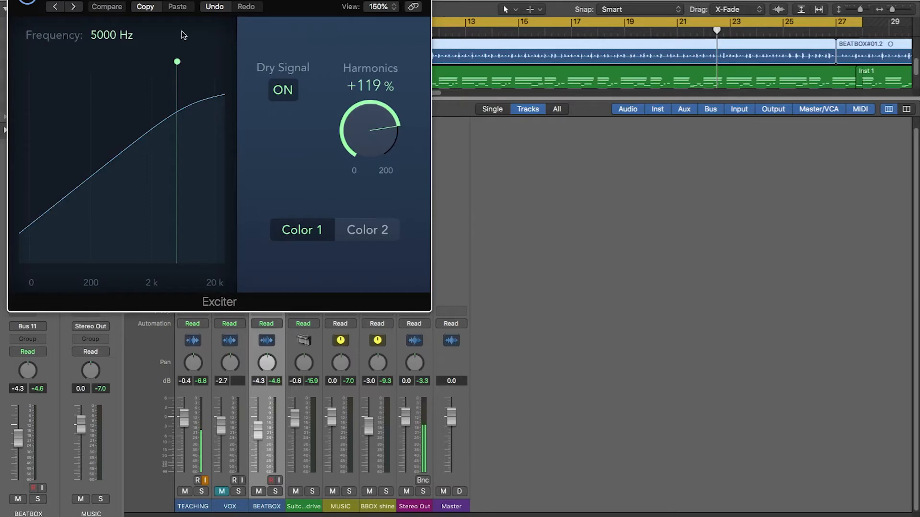
drag(172, 1, 497, 10)
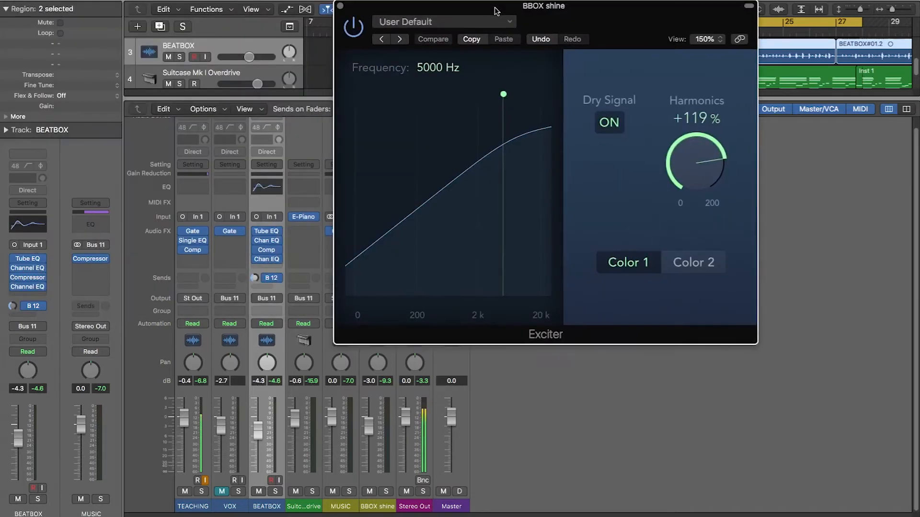
Close the Exciter, review the last Channel EQ on BEATBOX, and remove that EQ from the track's effects.
click(341, 6)
mouse_move(367, 245)
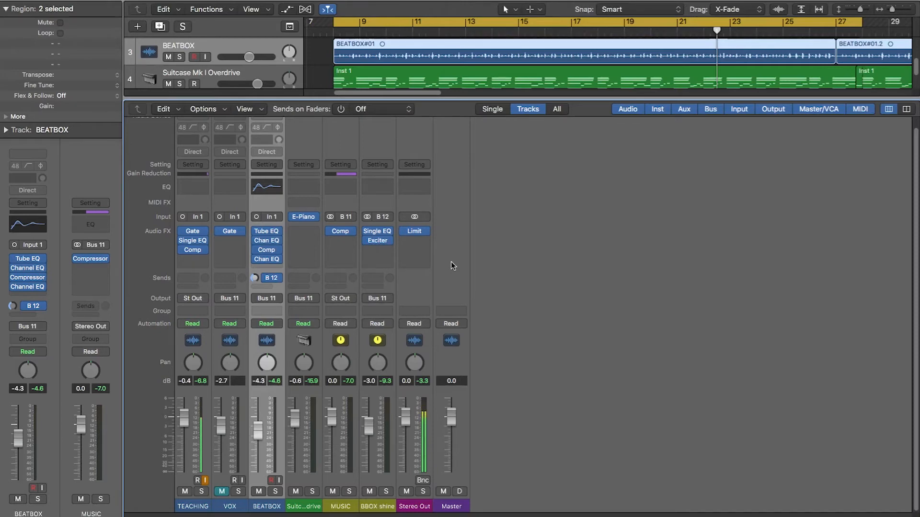
click(267, 260)
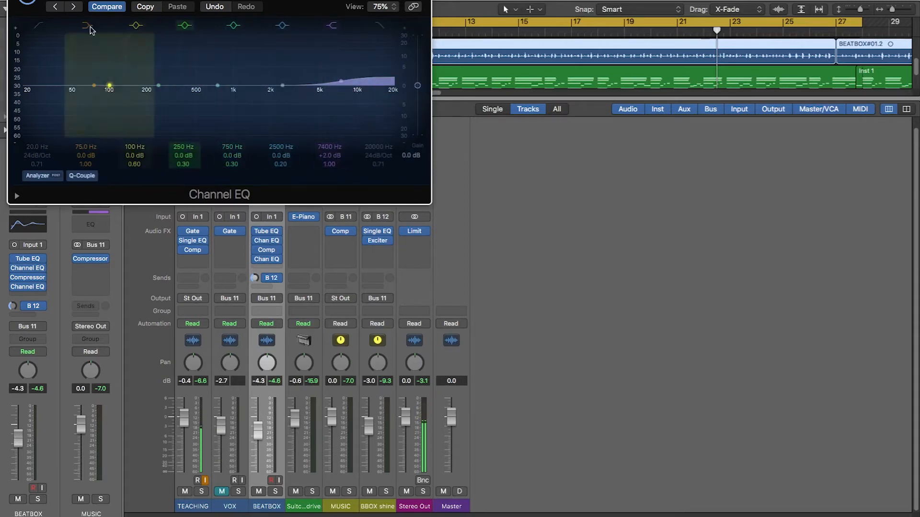
click(15, 1)
mouse_move(256, 261)
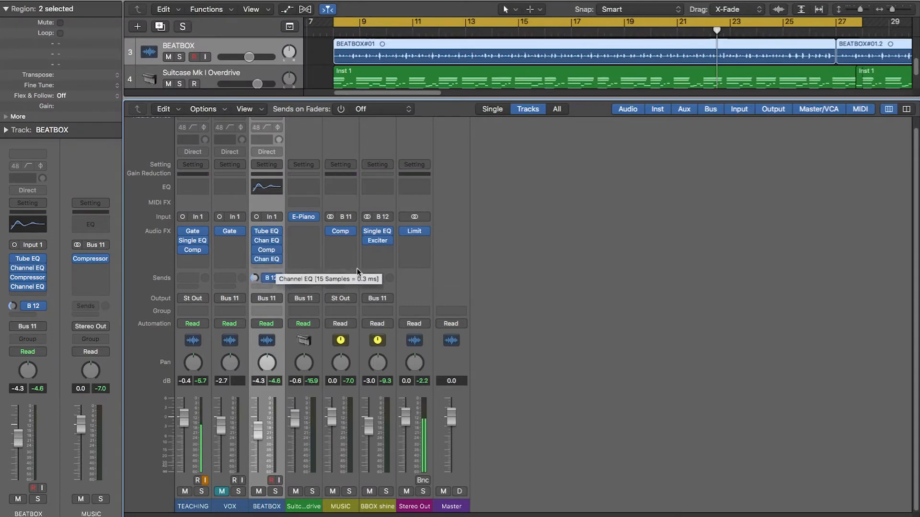
click(277, 259)
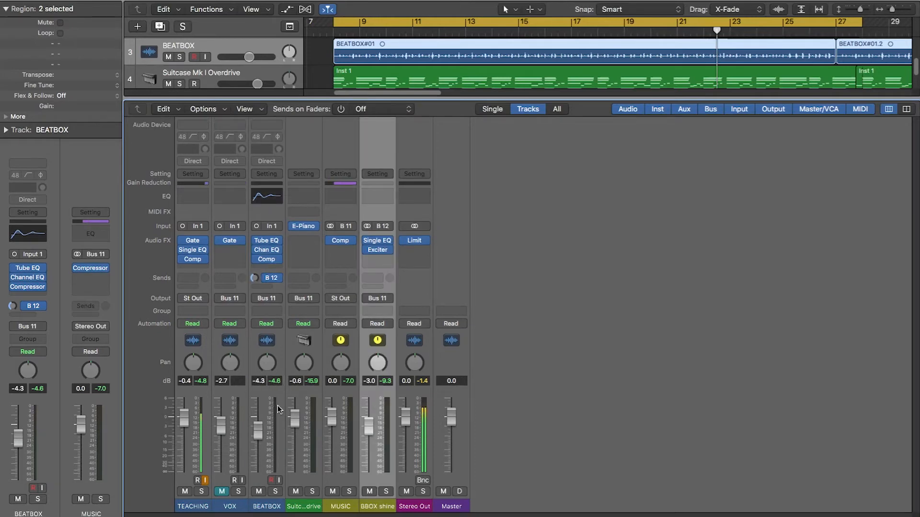
Alternate the selection between the BEATBOX and BBOX shine channel strips to compare the original with its parallel channel.
click(278, 405)
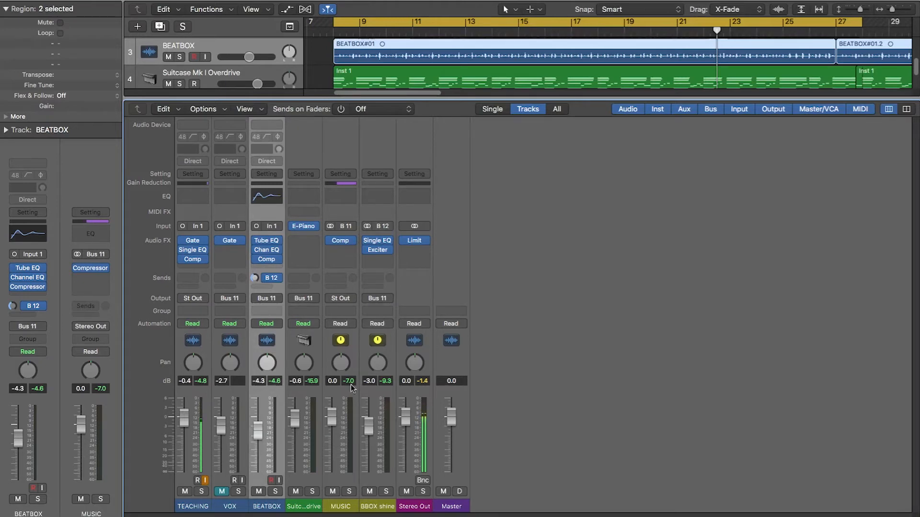
click(374, 399)
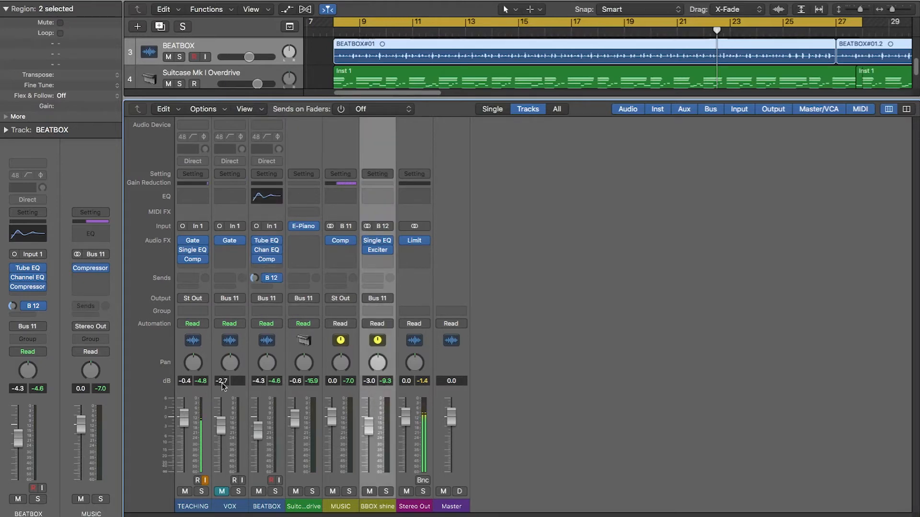
mouse_move(377, 254)
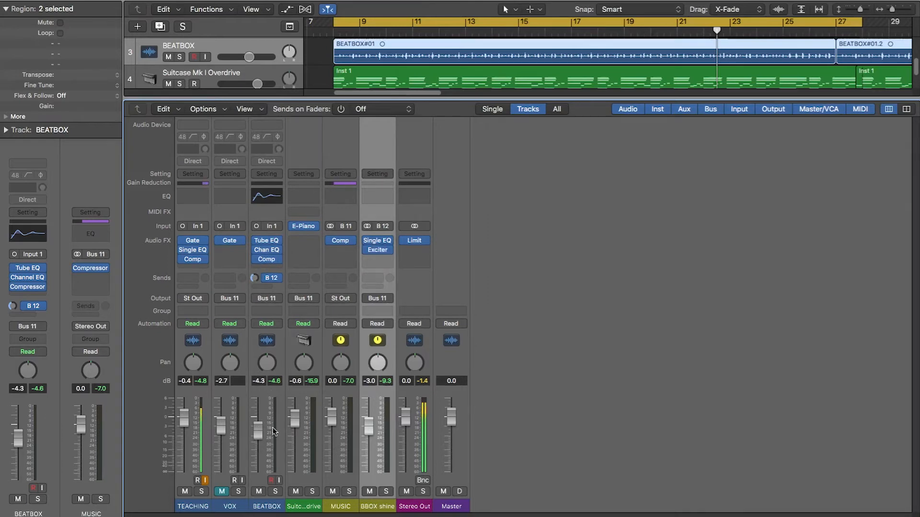
click(276, 411)
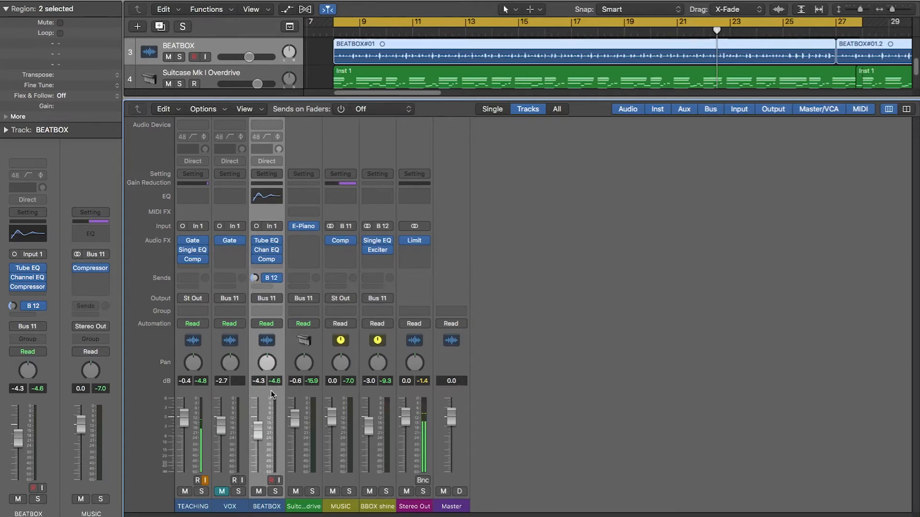
click(386, 399)
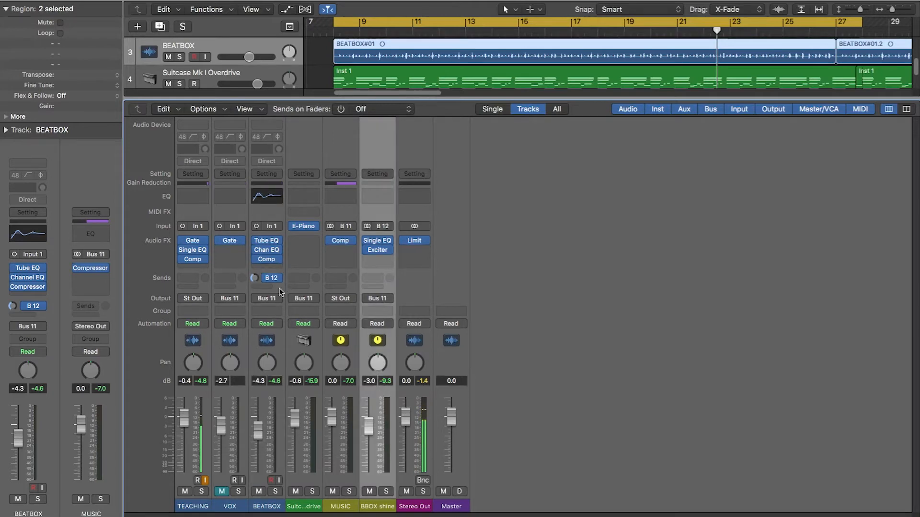
Add a second send on the BEATBOX channel routed to Bus 13.
click(266, 288)
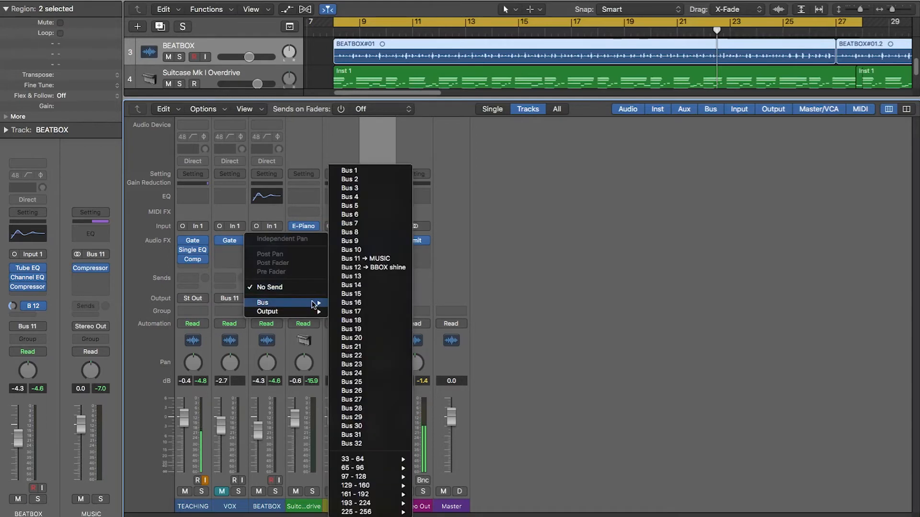
click(350, 302)
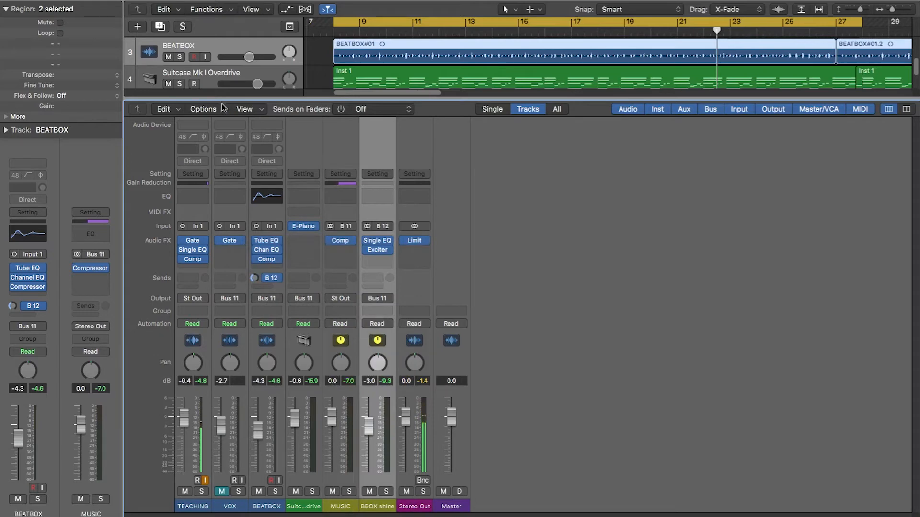
click(266, 286)
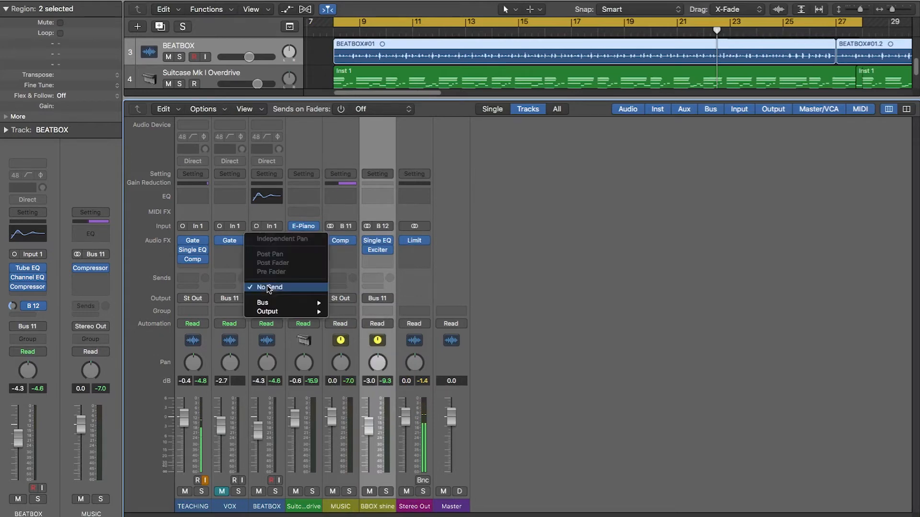
mouse_move(281, 306)
click(352, 277)
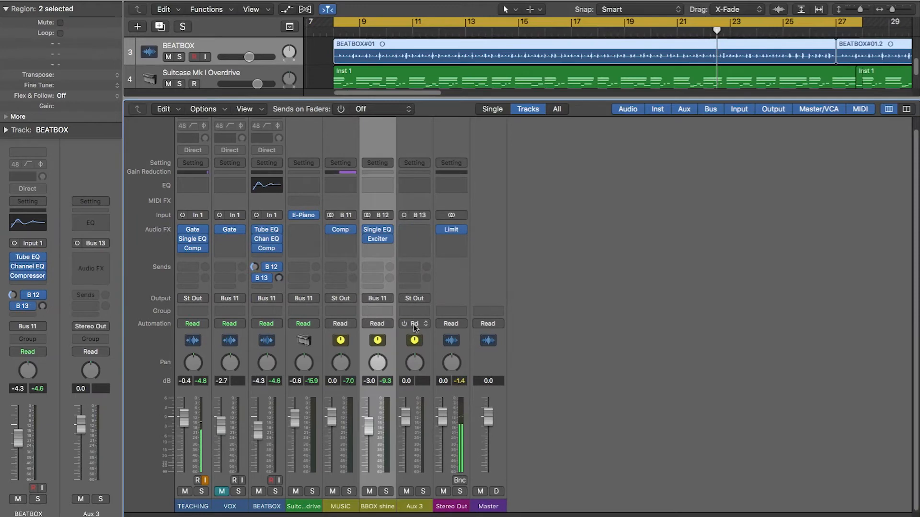
Rename the new aux channel fed by Bus 13 as BBOX bass.
double_click(413, 507)
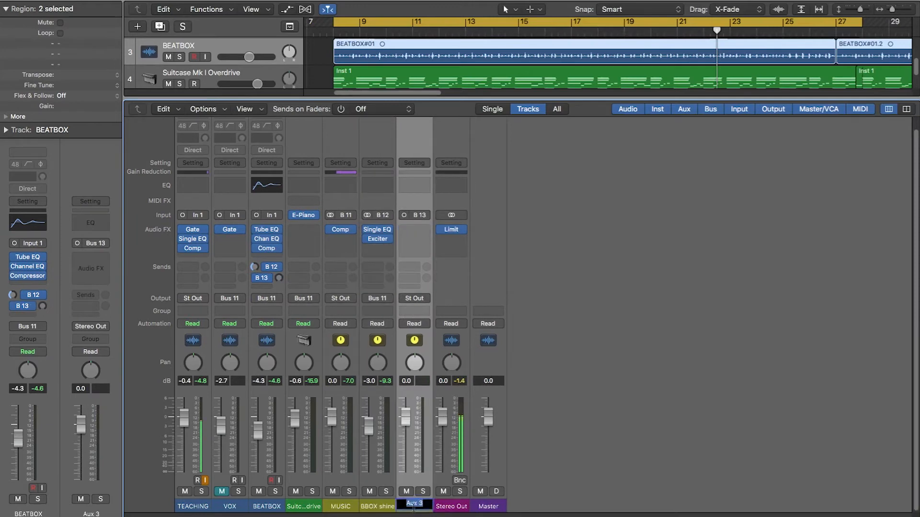
text(BB)
text(OX vocal)
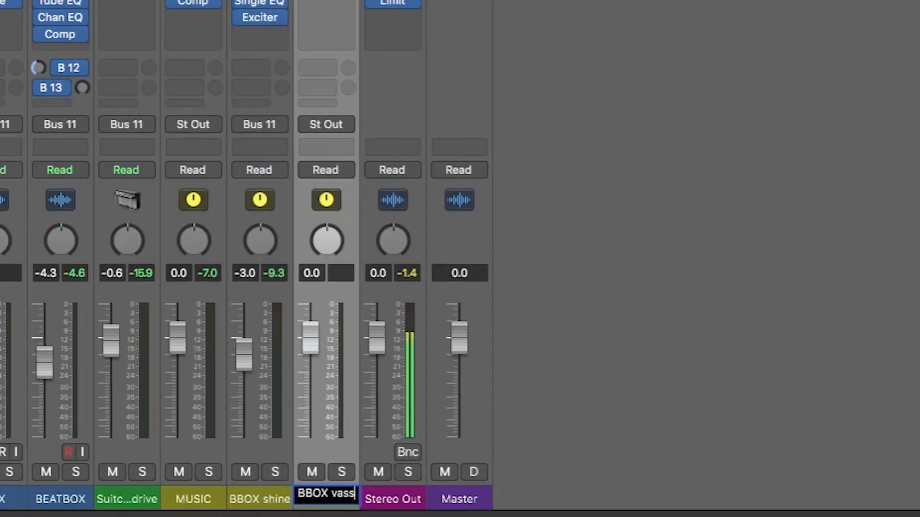
key(BackSpace)
key(BackSpace)
key(BackSpace)
key(BackSpace)
key(BackSpace)
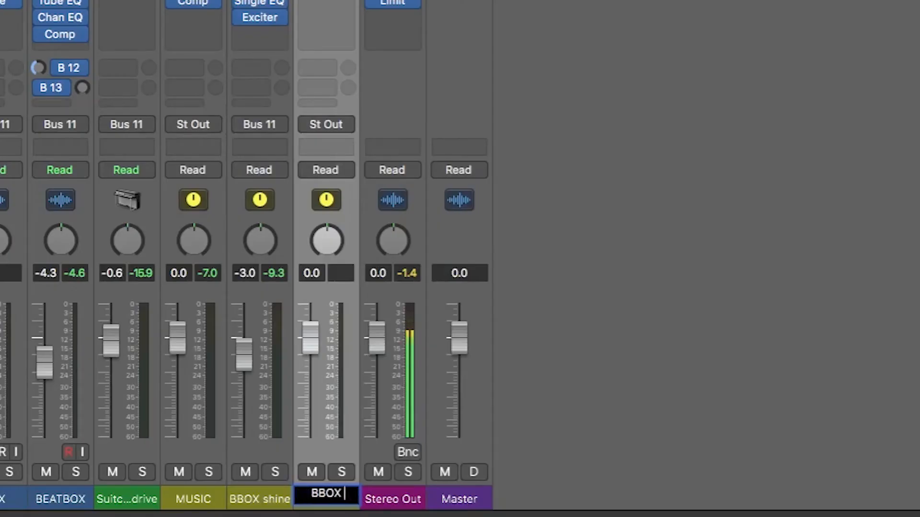
text(bas)
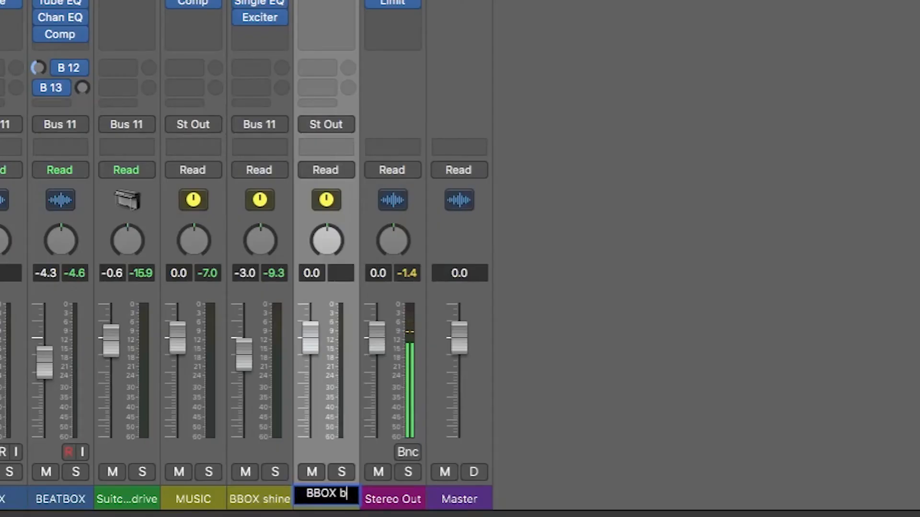
text(s)
key(Return)
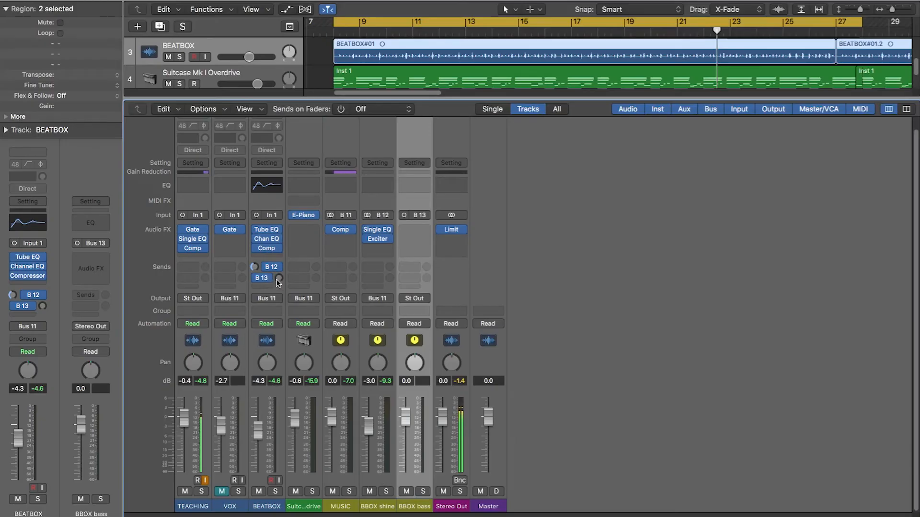
Raise the Bus 13 send level on BEATBOX and set the track's fader to -3.4 dB.
click(267, 281)
click(264, 283)
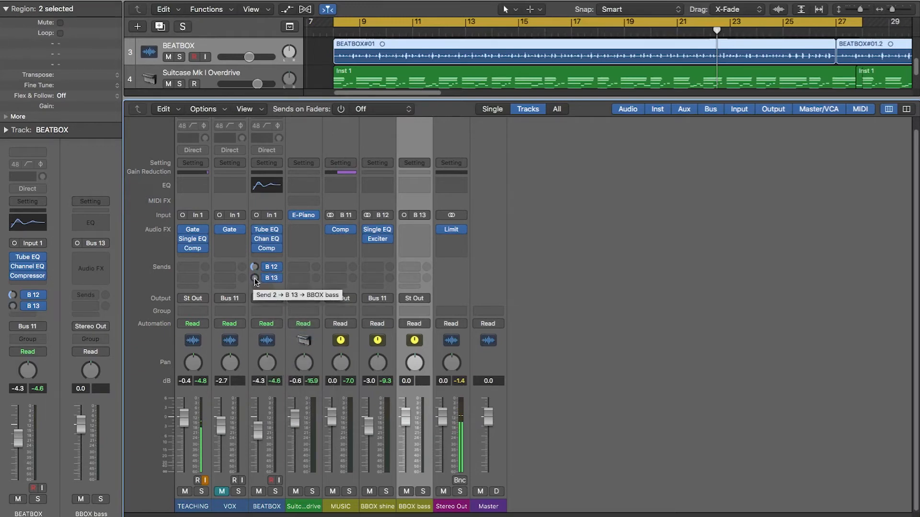
drag(255, 280, 247, 235)
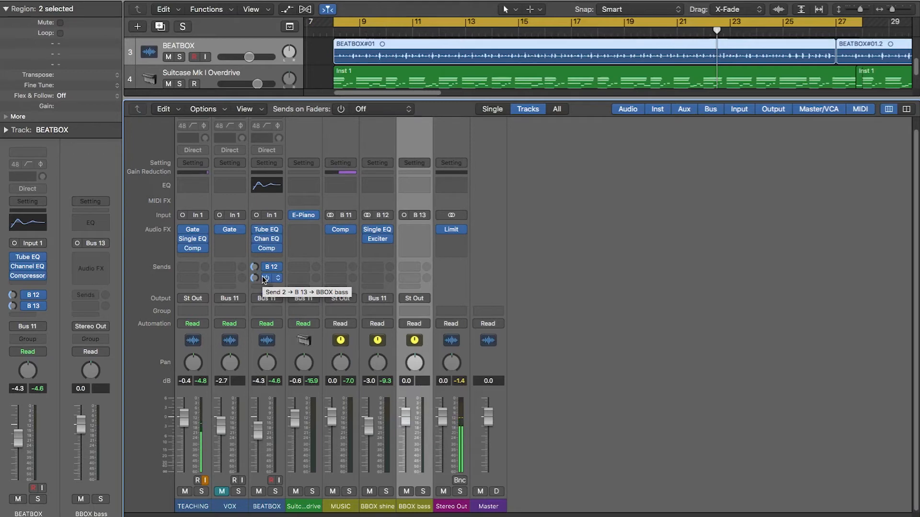
drag(257, 430, 258, 427)
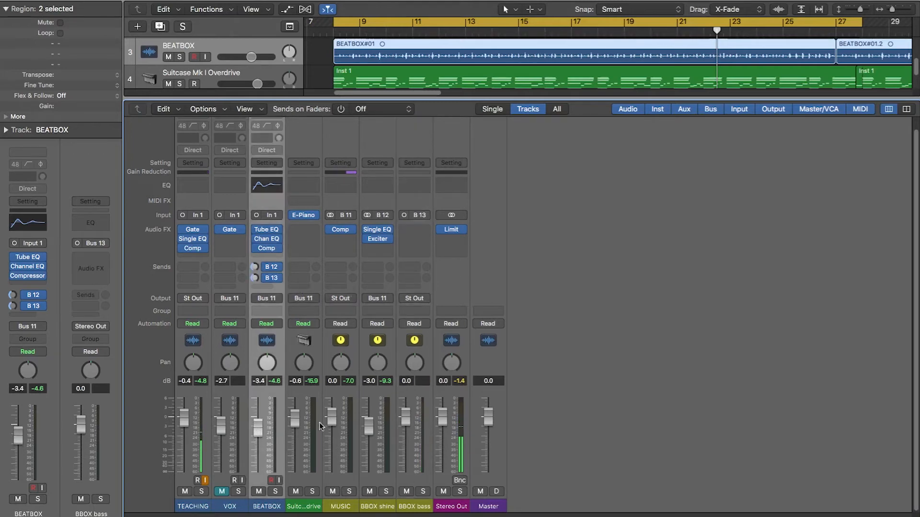
Insert a mono Single Band EQ on BBOX bass, set to High Cut at 700 Hz with a 24 dB/Oct slope.
click(424, 459)
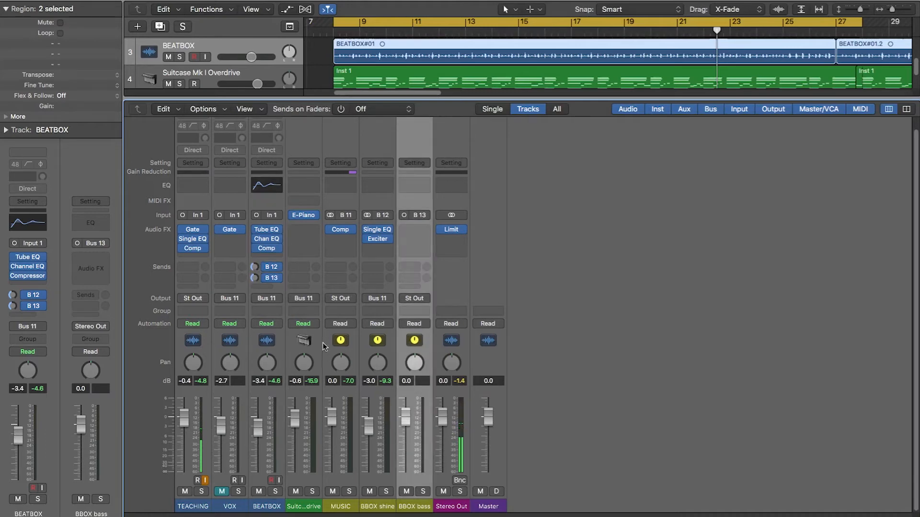
click(424, 230)
mouse_move(431, 285)
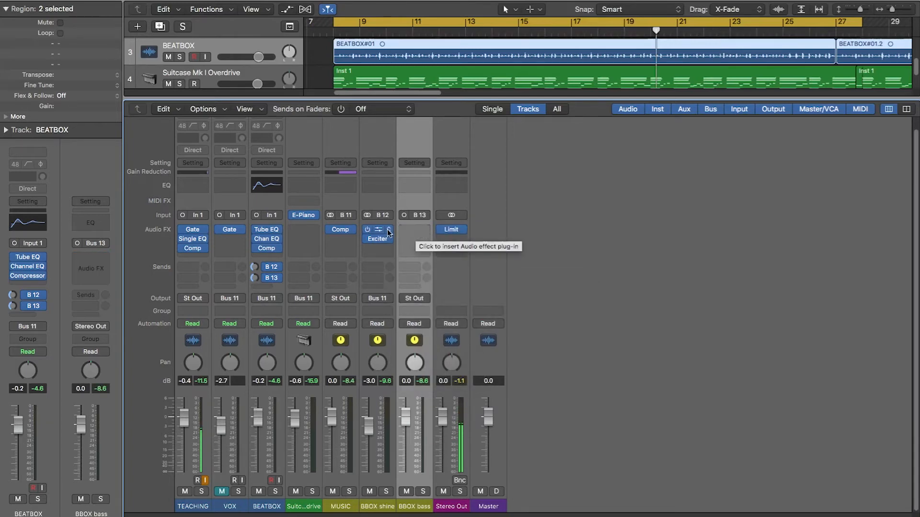
click(426, 229)
mouse_move(431, 284)
mouse_move(531, 310)
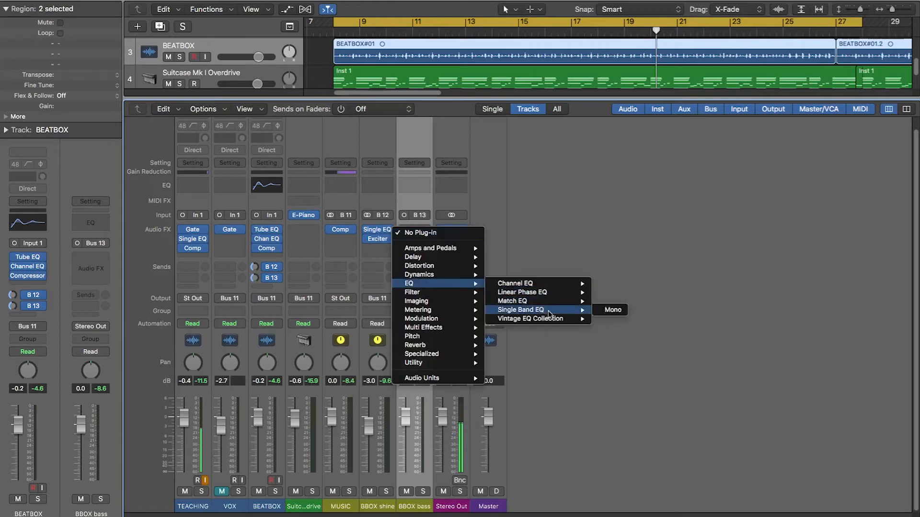
click(618, 312)
click(249, 63)
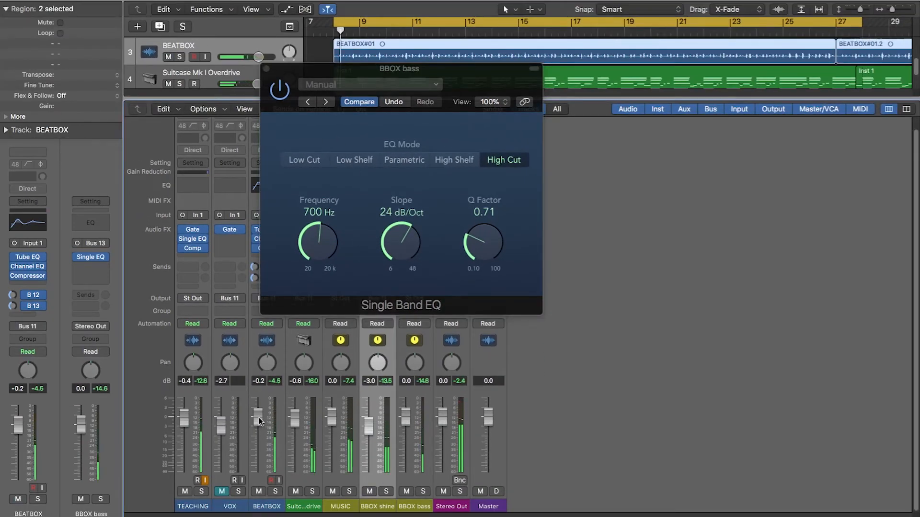
Pull the BEATBOX and BBOX shine faders all the way down and play back to hear the bass bus without them.
drag(258, 417, 259, 454)
drag(258, 454, 258, 472)
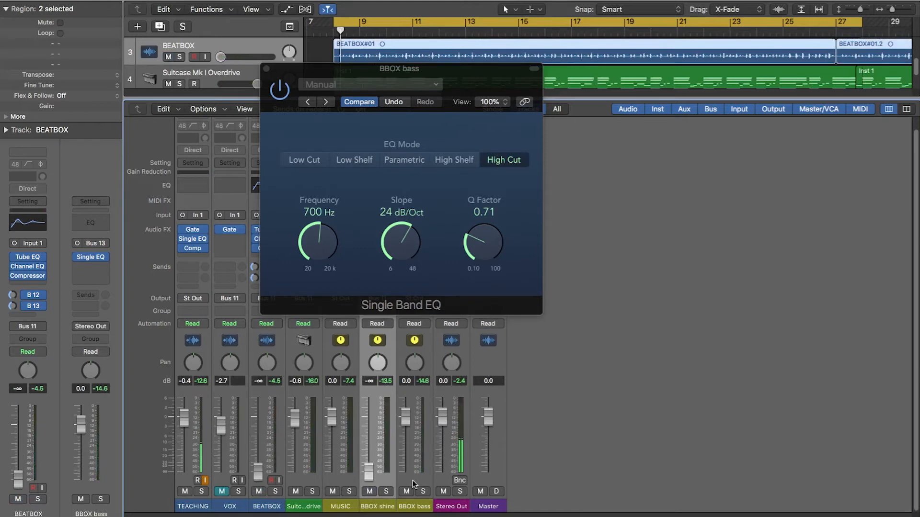
key(space)
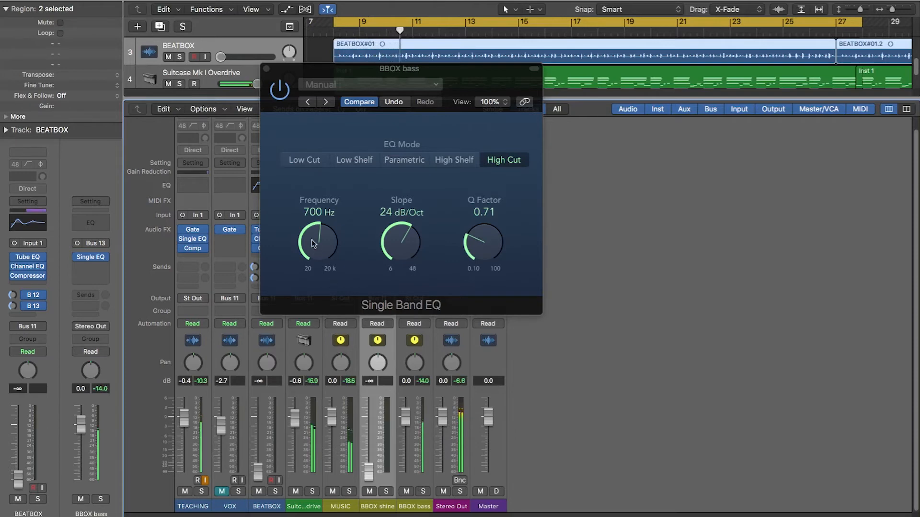
Lower the high cut frequency on BBOX bass to 385 Hz and close the Single Band EQ.
drag(316, 238, 315, 241)
drag(313, 242, 310, 247)
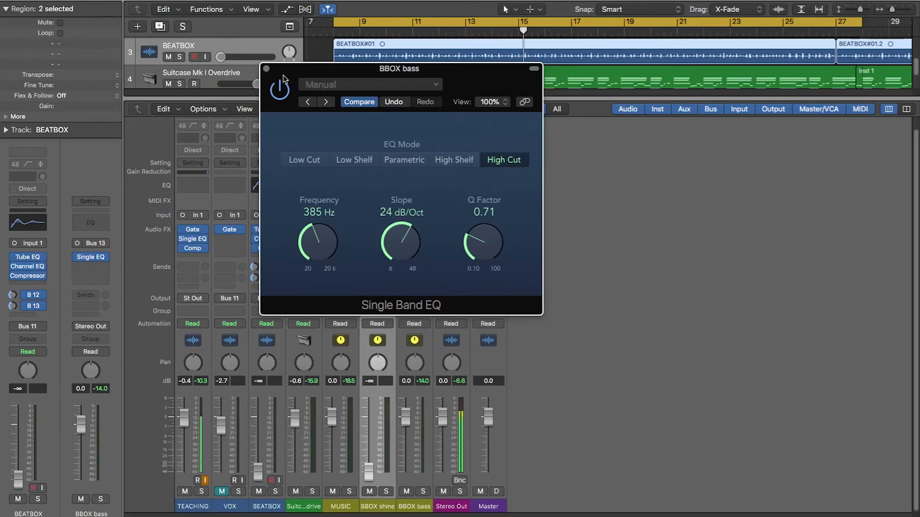
click(266, 70)
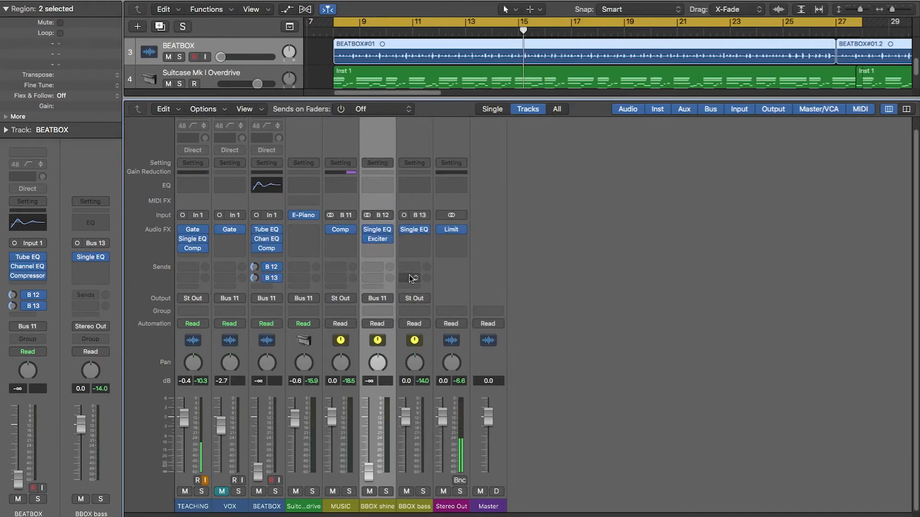
Insert a mono Bass Amp Designer after the Single Band EQ on BBOX bass.
click(425, 242)
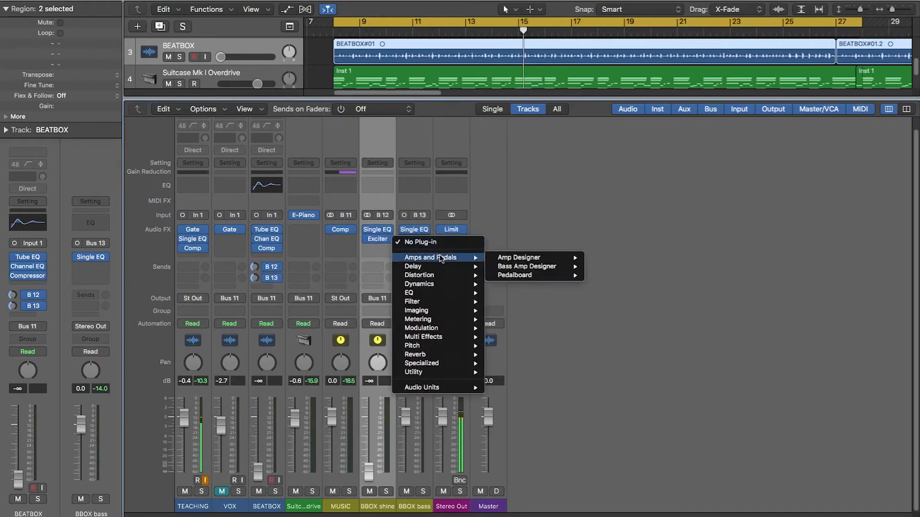
mouse_move(453, 267)
mouse_move(501, 262)
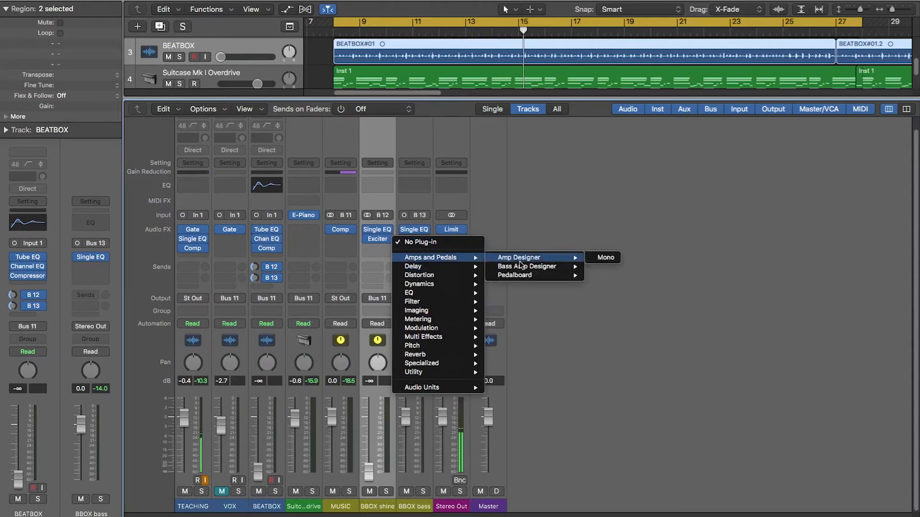
mouse_move(553, 272)
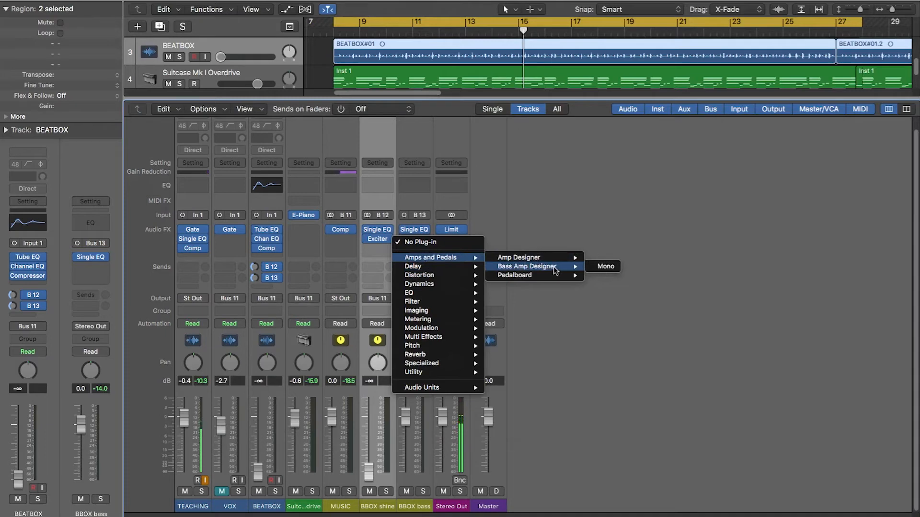
click(600, 268)
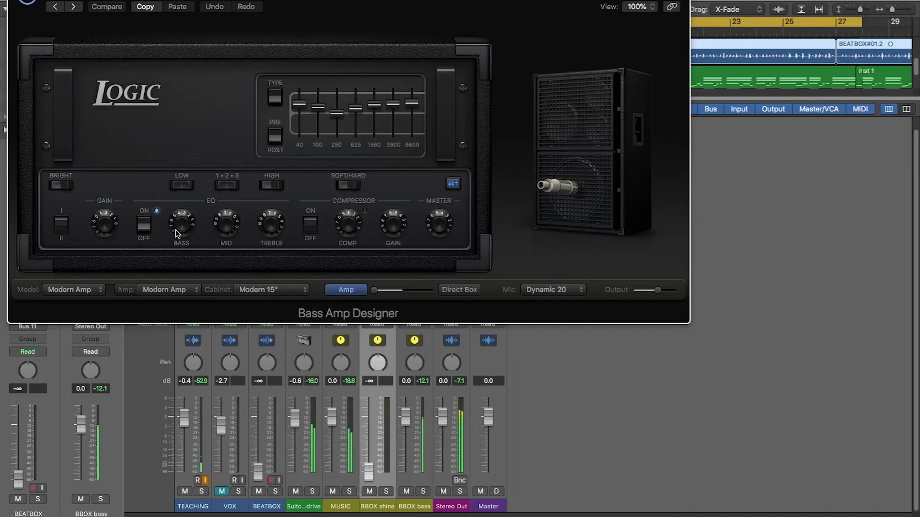
Raise the amp's Bass, lower its Mid, adjust the compression amount, and turn on its compressor.
drag(176, 229, 172, 193)
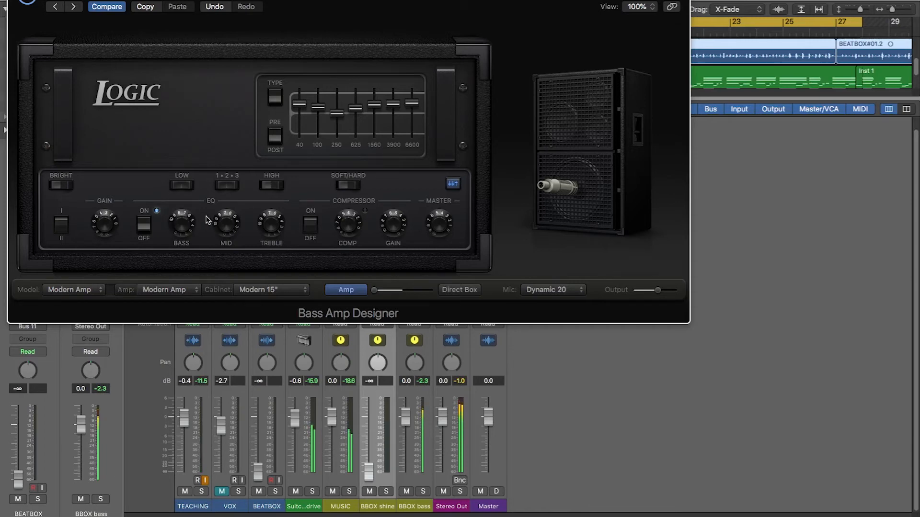
drag(227, 222, 235, 282)
drag(343, 217, 347, 220)
click(310, 224)
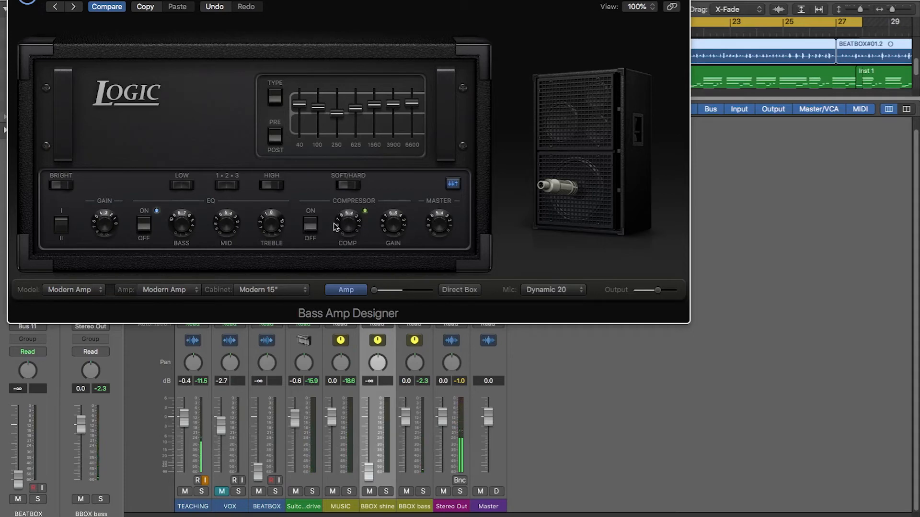
Adjust the bass amp's compression amount and gain, and pull down the 6600 band of its graphic EQ.
drag(343, 221, 337, 234)
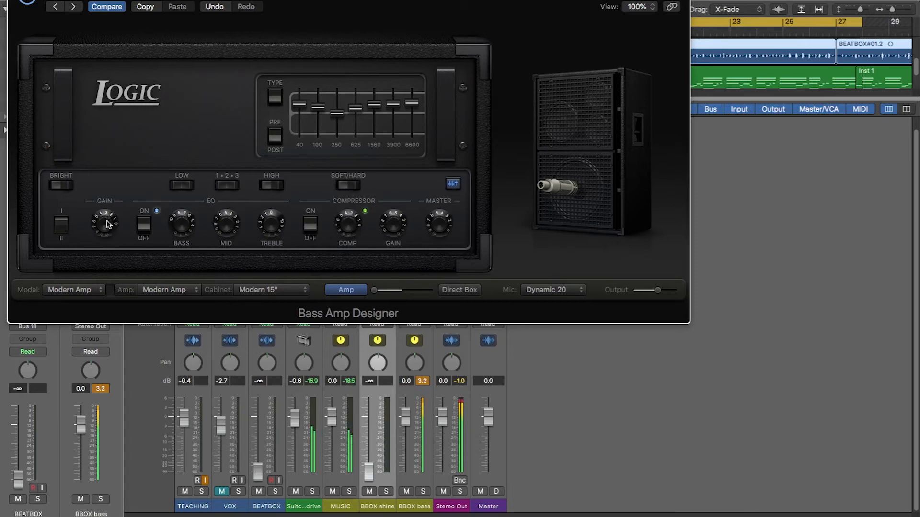
drag(107, 224, 116, 193)
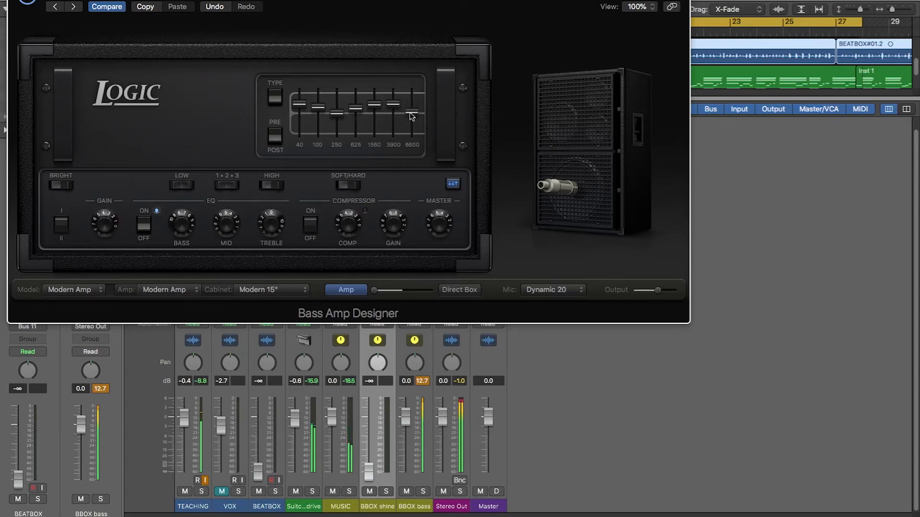
drag(409, 110, 397, 136)
drag(375, 105, 315, 105)
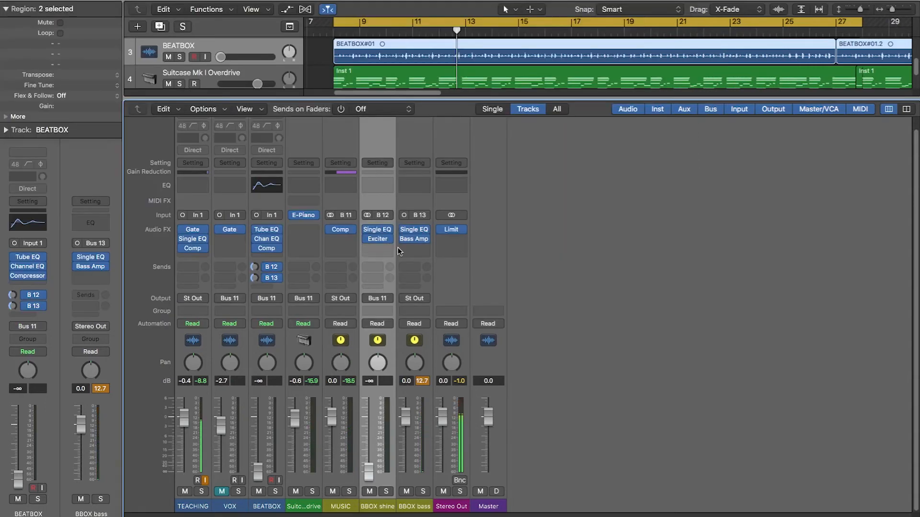
Insert a mono Compressor after the Bass Amp on BBOX bass and reposition its window.
click(420, 249)
mouse_move(439, 293)
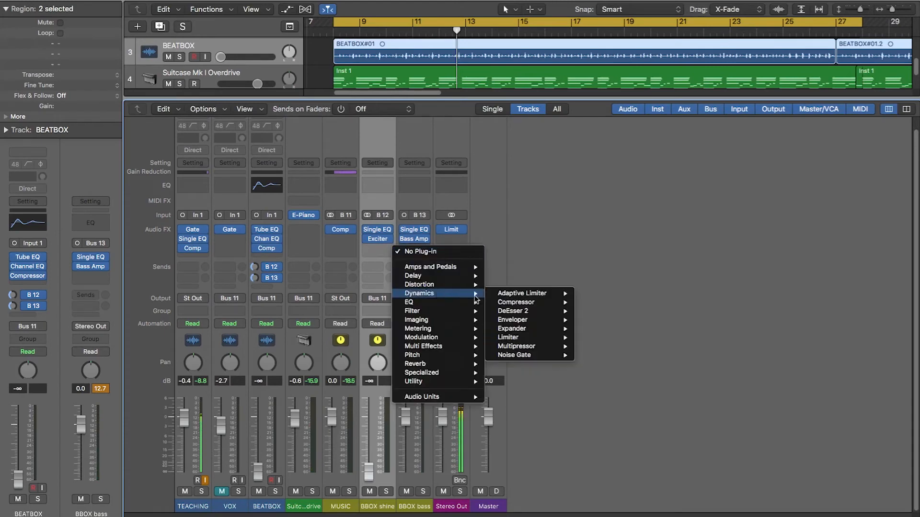
mouse_move(531, 305)
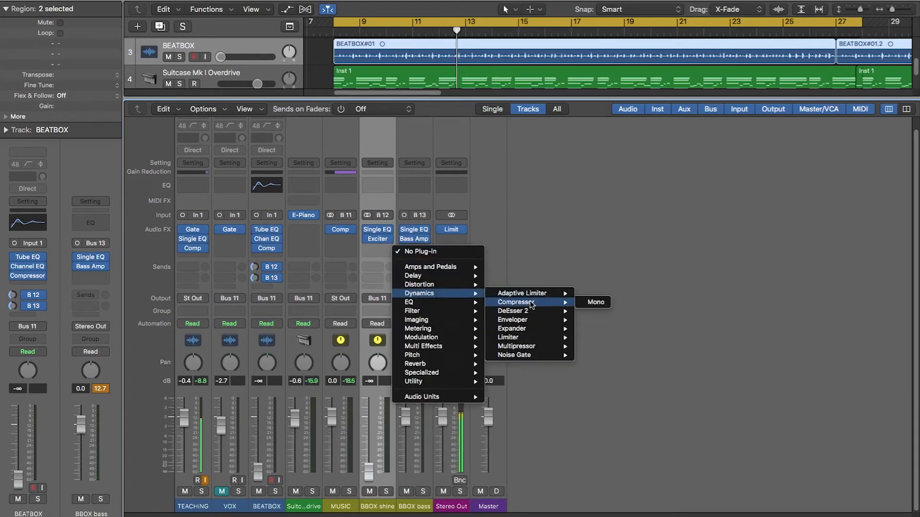
click(595, 302)
drag(297, 5, 536, 36)
Switch the compressor to the Studio FET model and set its threshold to about -23.5 dB.
mouse_move(413, 232)
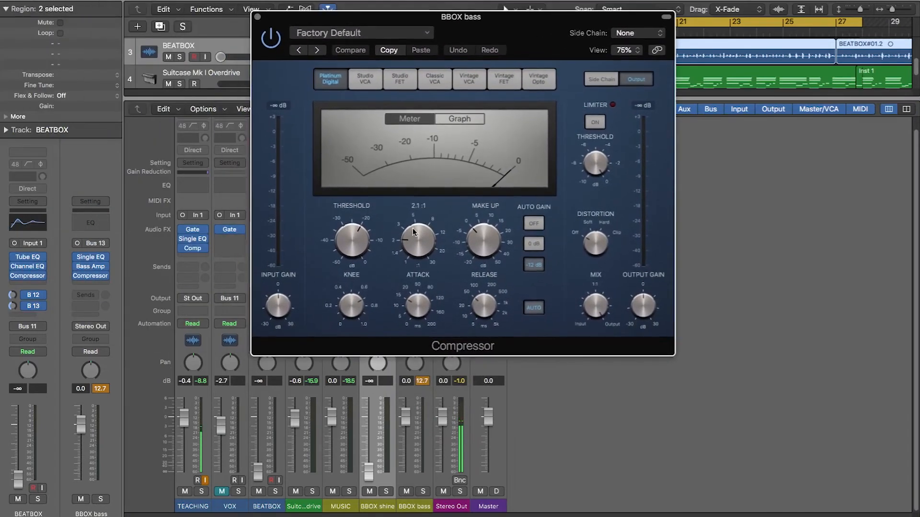
click(398, 81)
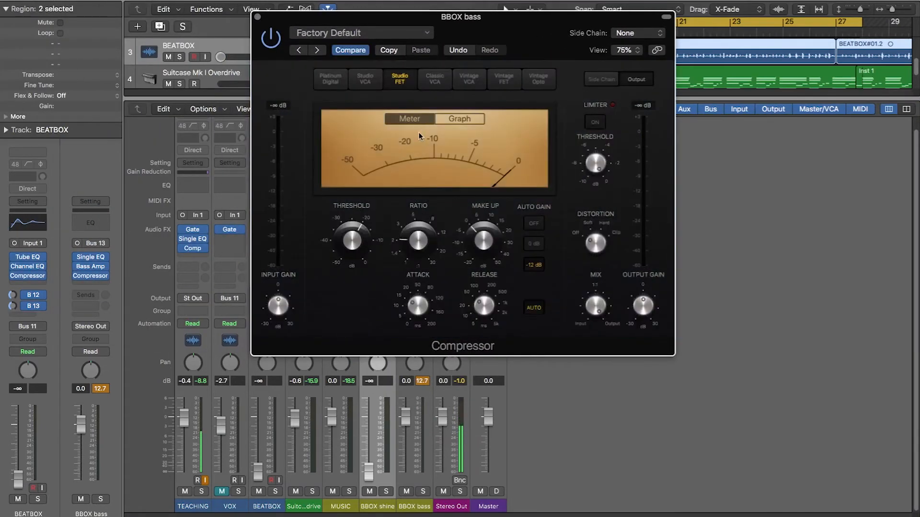
mouse_move(417, 307)
mouse_move(411, 246)
mouse_move(347, 237)
drag(351, 235, 349, 243)
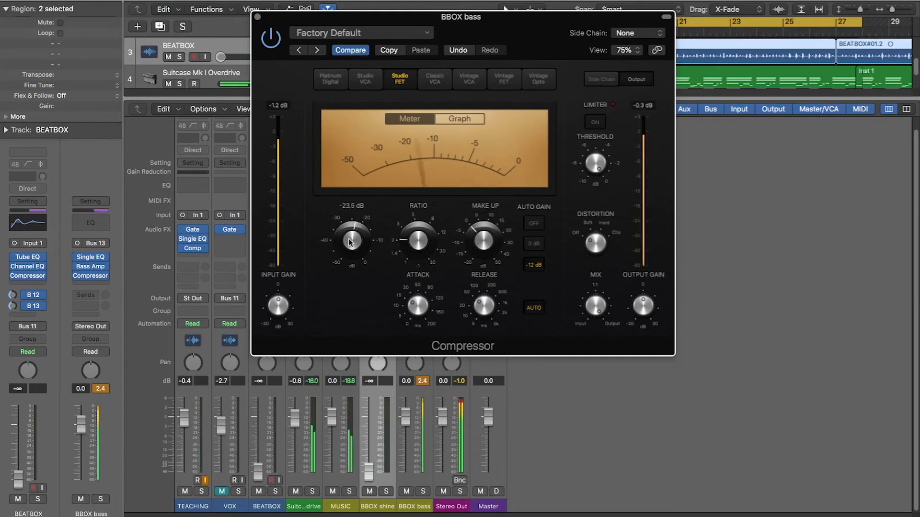
Raise the compressor's ratio and release, set its attack to 10.0 ms, and move its window off the mixer channels.
mouse_move(407, 235)
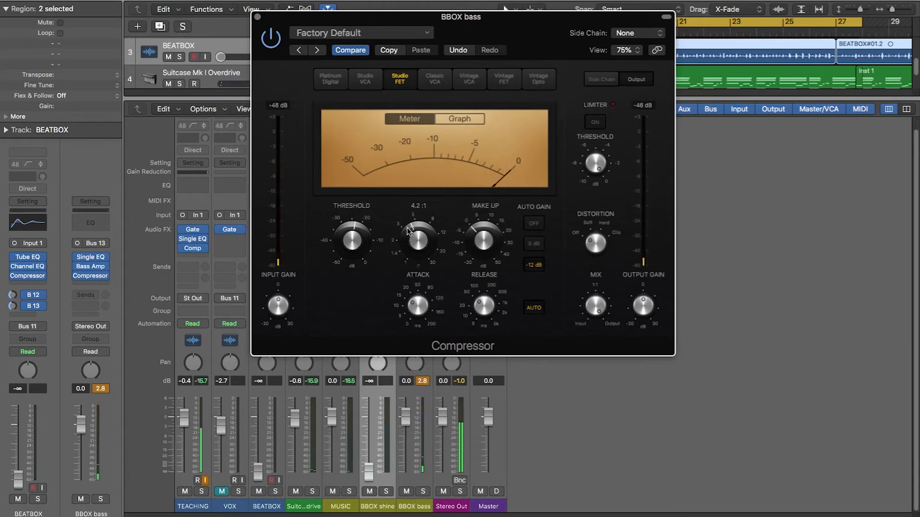
drag(409, 230, 408, 204)
drag(417, 303, 413, 310)
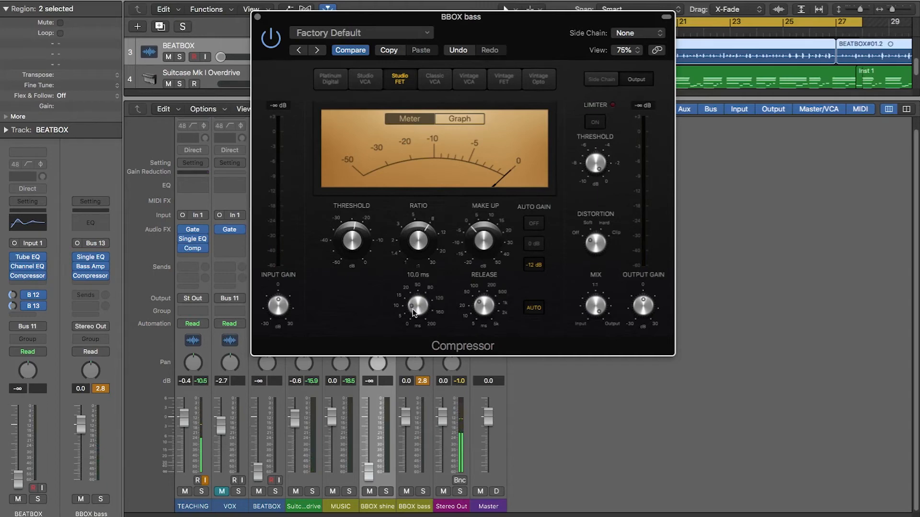
drag(482, 307, 482, 272)
drag(486, 23, 546, 35)
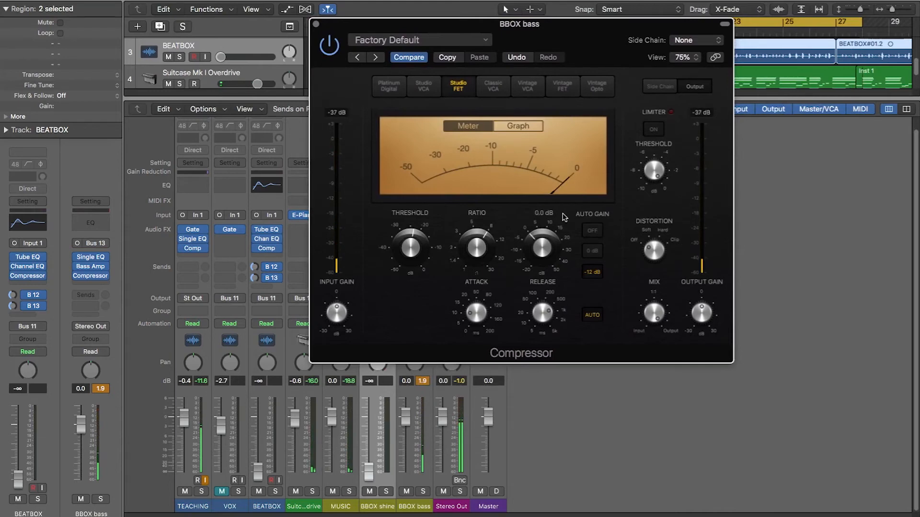
drag(467, 30, 626, 56)
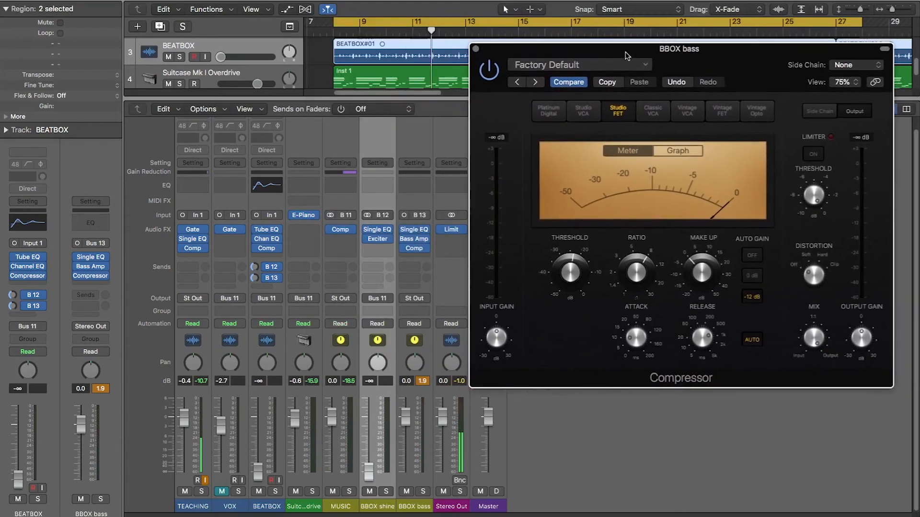
Close the BBOX bass compressor and route that channel's output to Bus 11 (MUSIC).
click(418, 391)
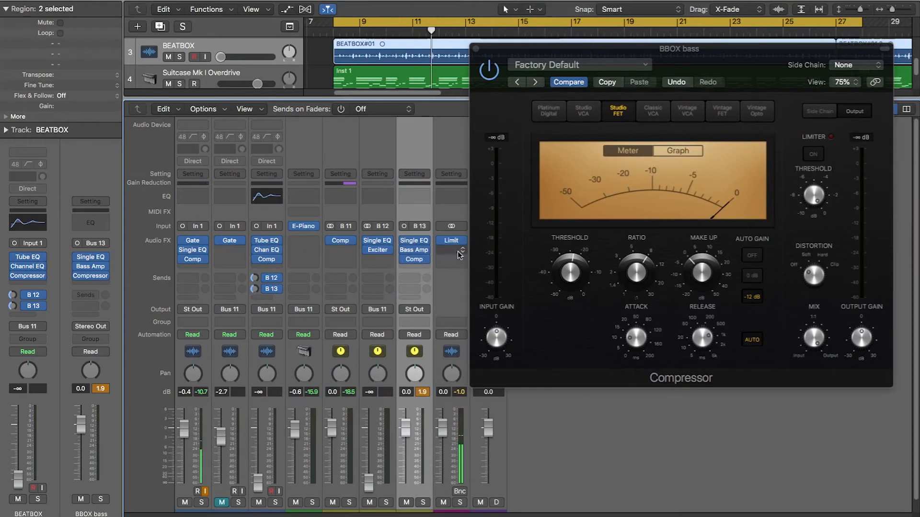
click(429, 260)
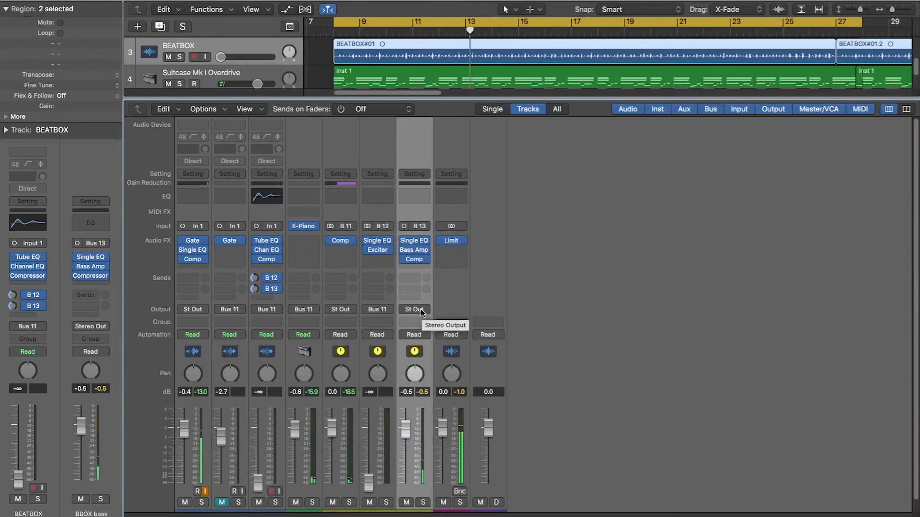
click(421, 310)
mouse_move(429, 359)
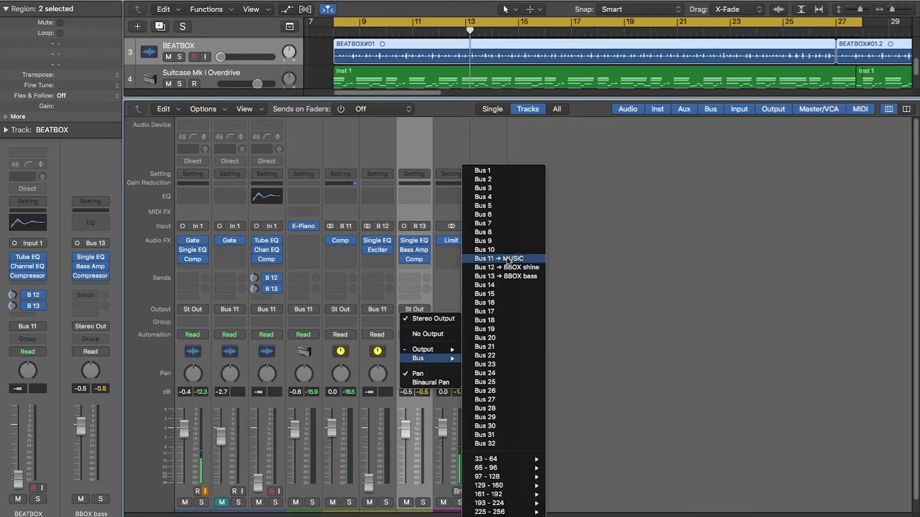
click(500, 260)
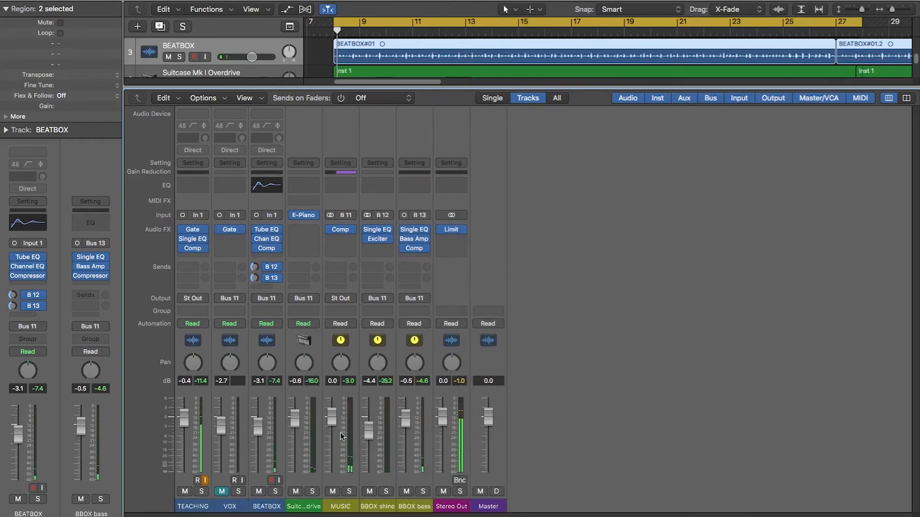
Pull the BBOX bass fader down to -34.0 dB and BBOX shine to -32.0 dB to hear mostly the original beatbox.
click(278, 466)
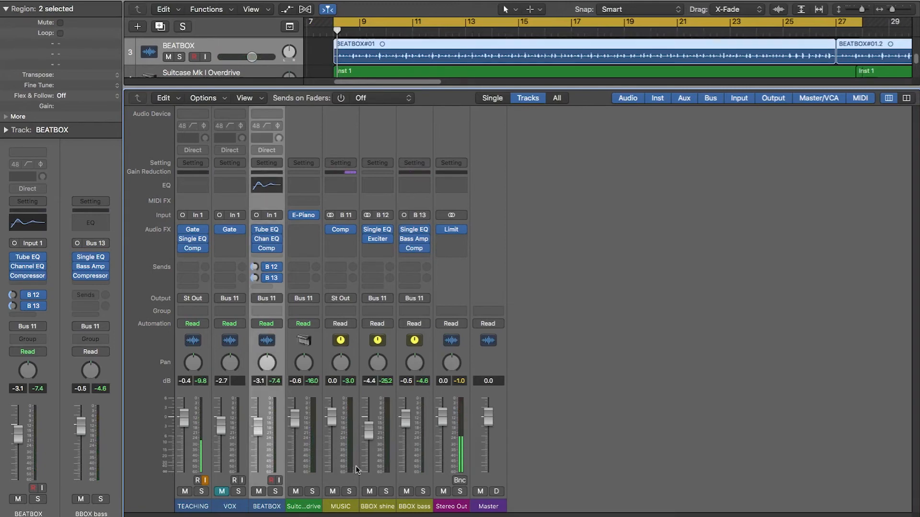
click(376, 469)
click(412, 467)
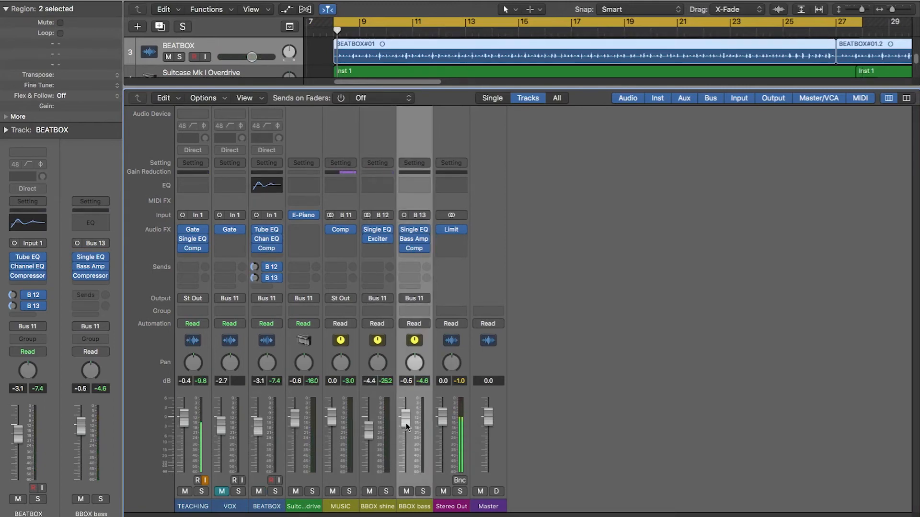
drag(407, 424, 405, 463)
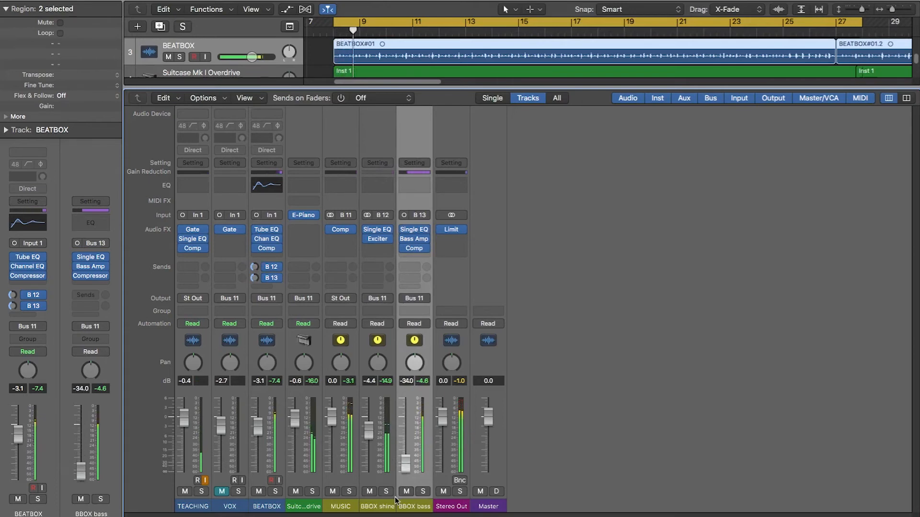
drag(368, 429, 369, 492)
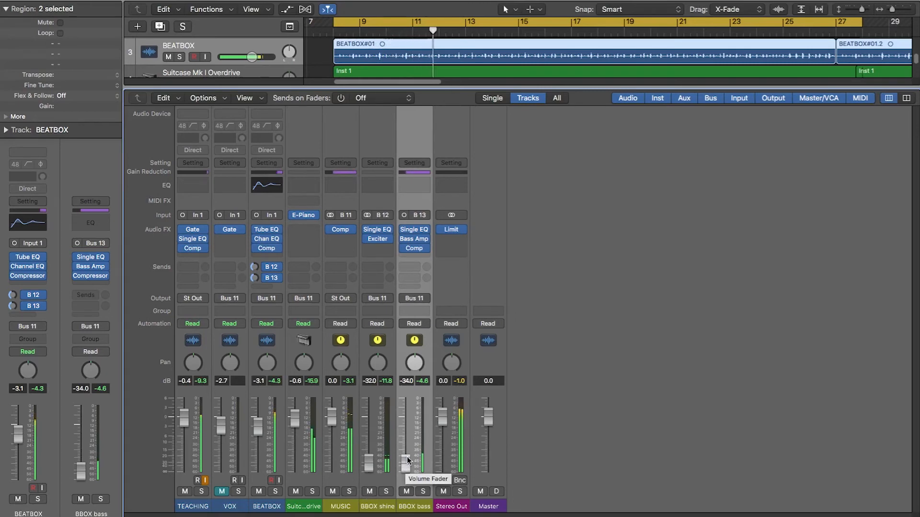
Blend the parallel channels back in during playback, with BBOX bass at about -5.4 dB and BBOX shine at about -5.3 dB.
drag(405, 461, 405, 432)
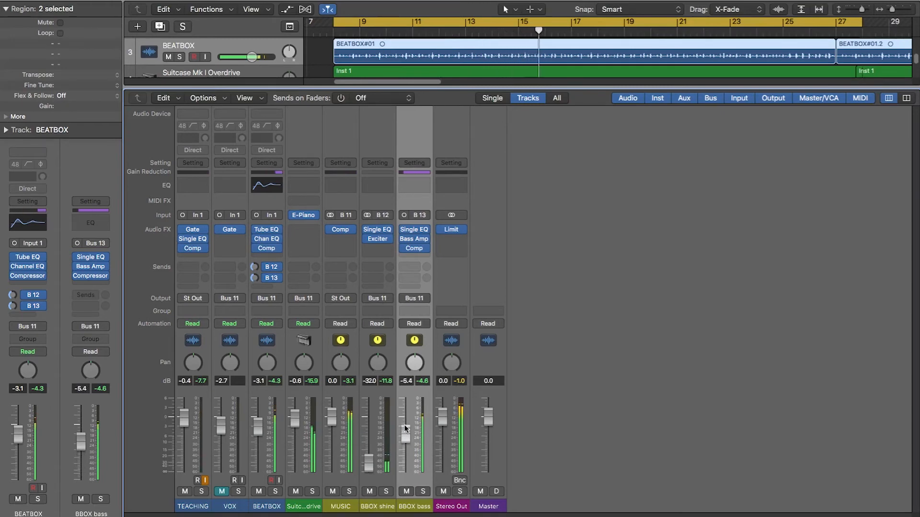
drag(406, 433, 406, 435)
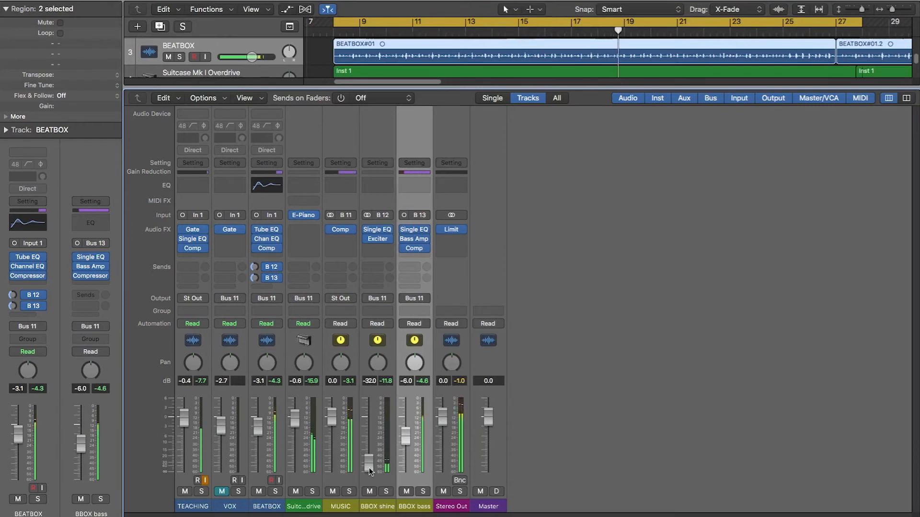
drag(369, 463, 369, 436)
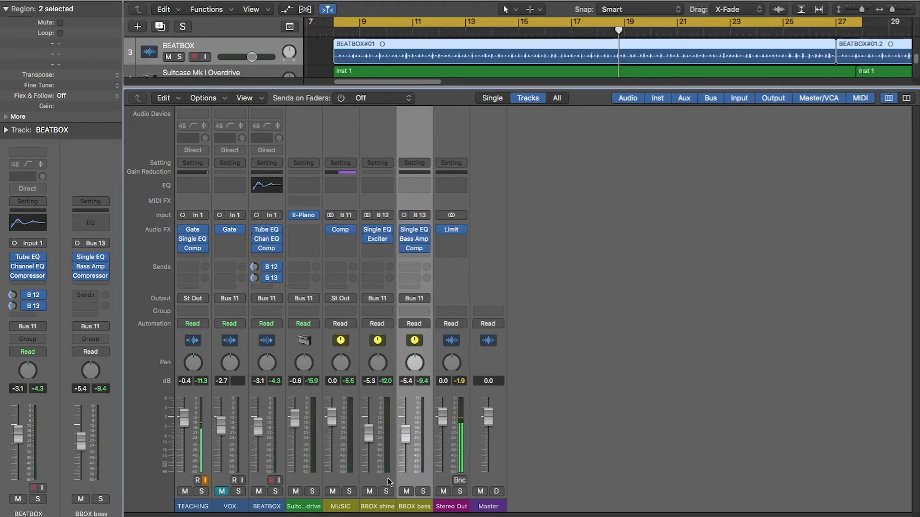
Play back while muting and unmuting BBOX shine and BBOX bass to compare, and lower the BBOX bass fader to -5.9 dB.
key(space)
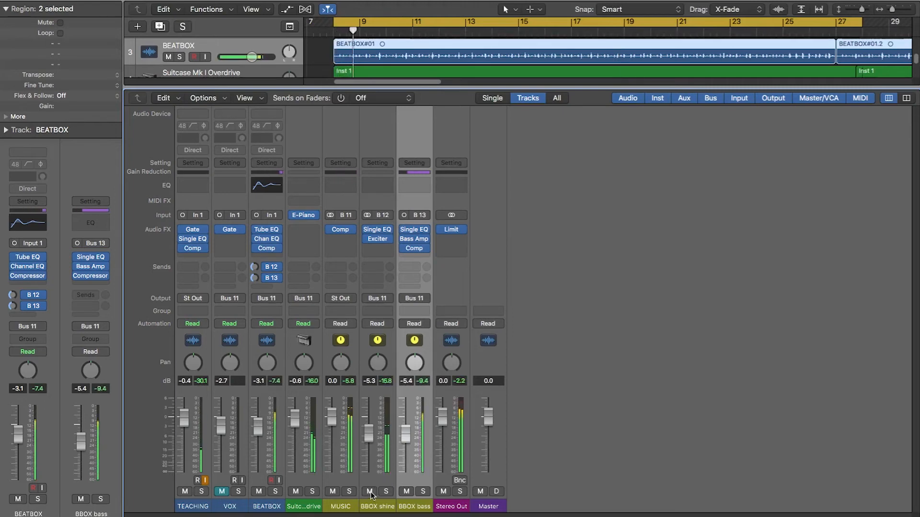
click(369, 491)
click(405, 492)
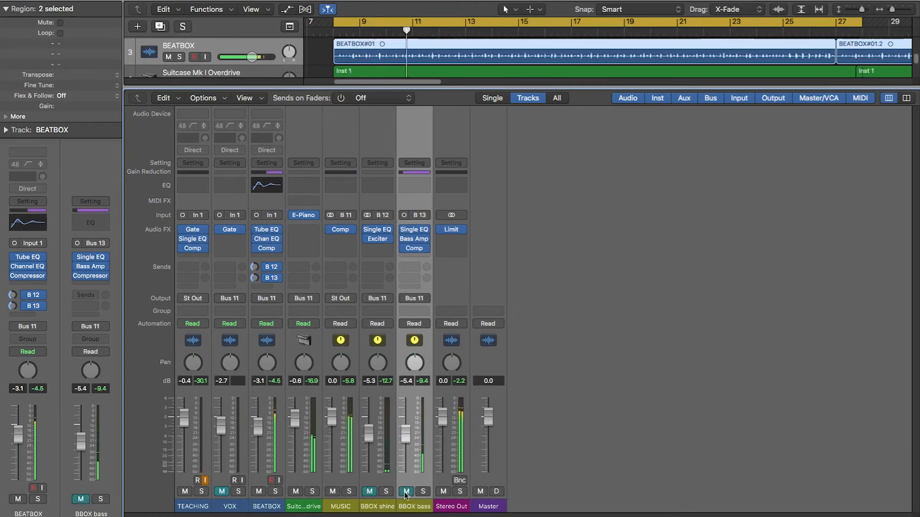
click(406, 492)
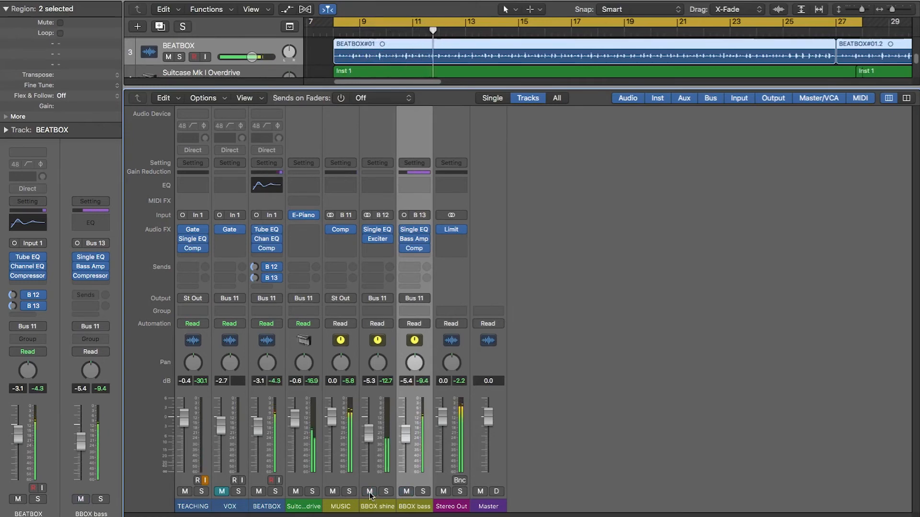
click(370, 492)
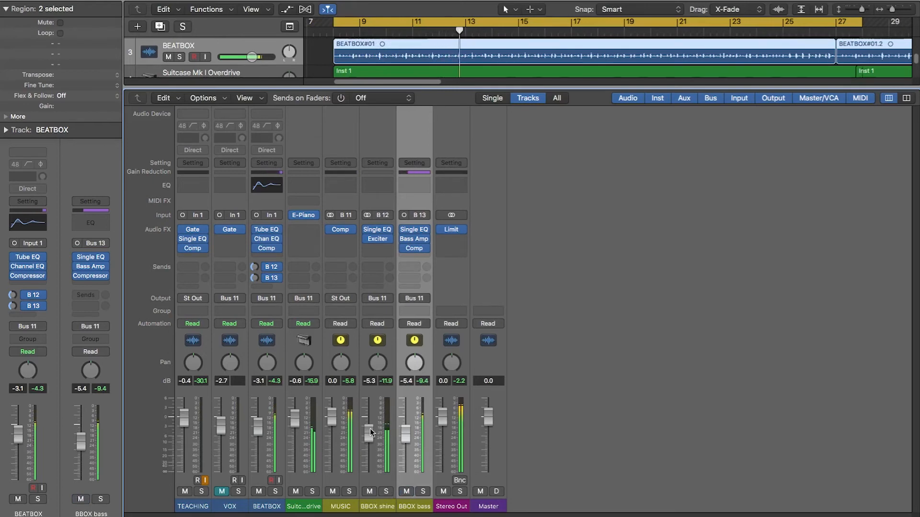
drag(405, 434, 405, 440)
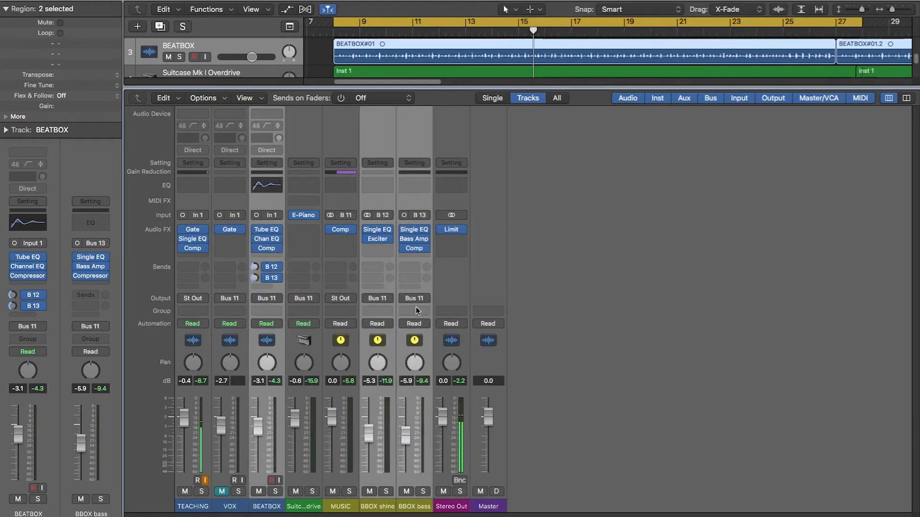
Route the outputs of the selected BEATBOX, BBOX shine and BBOX bass channels to Bus 14.
click(413, 299)
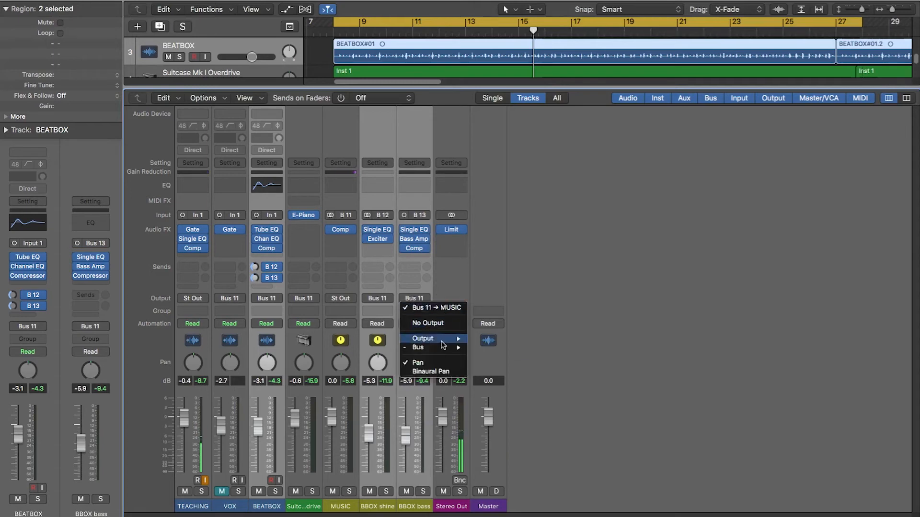
mouse_move(444, 344)
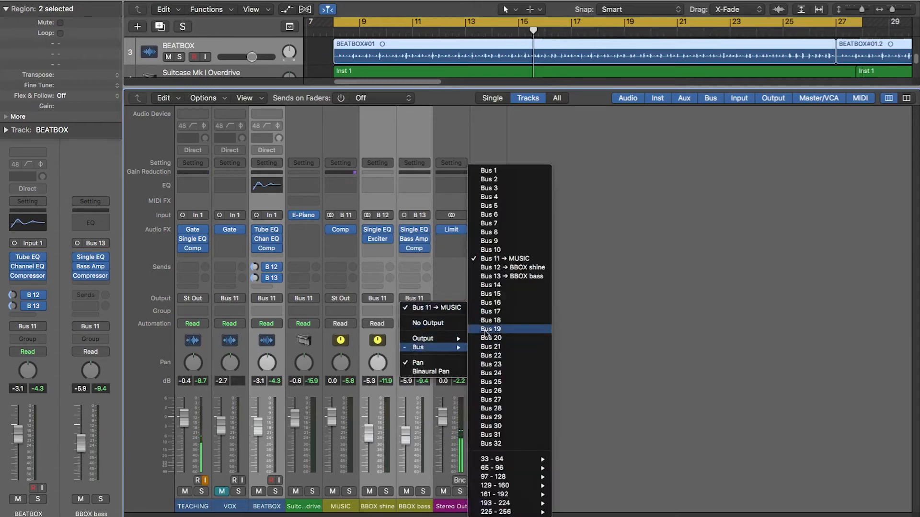
click(495, 285)
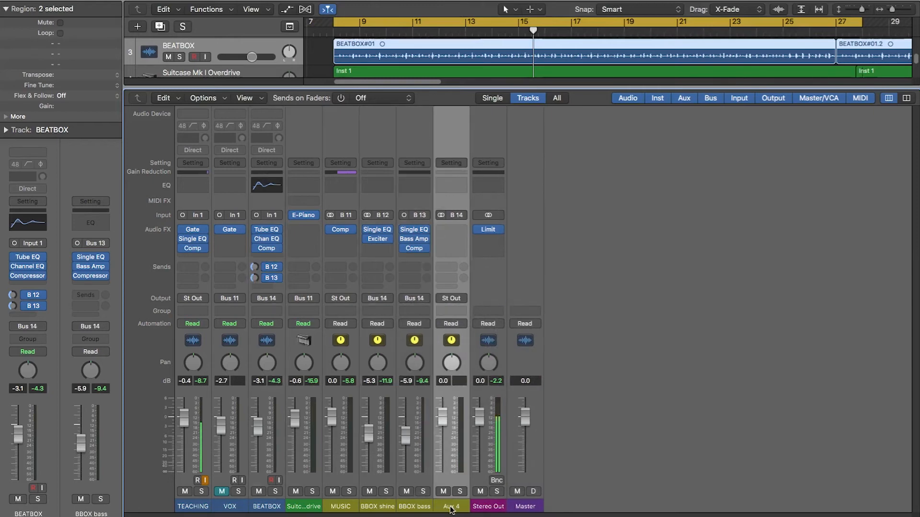
Rename the new Bus 14 aux channel to BBOX all.
double_click(450, 507)
text(BBO)
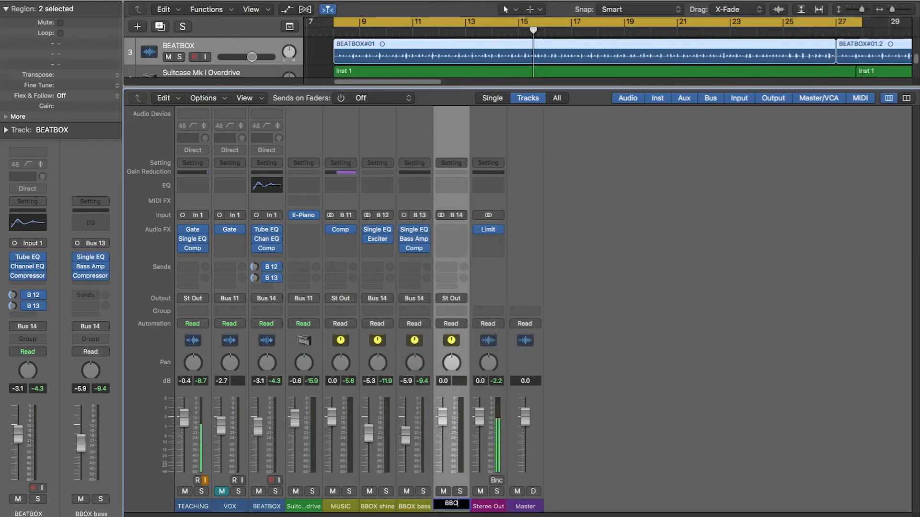
text(X all)
key(Return)
Route the BBOX all output to Bus 11 (MUSIC) and play back the mix.
click(452, 299)
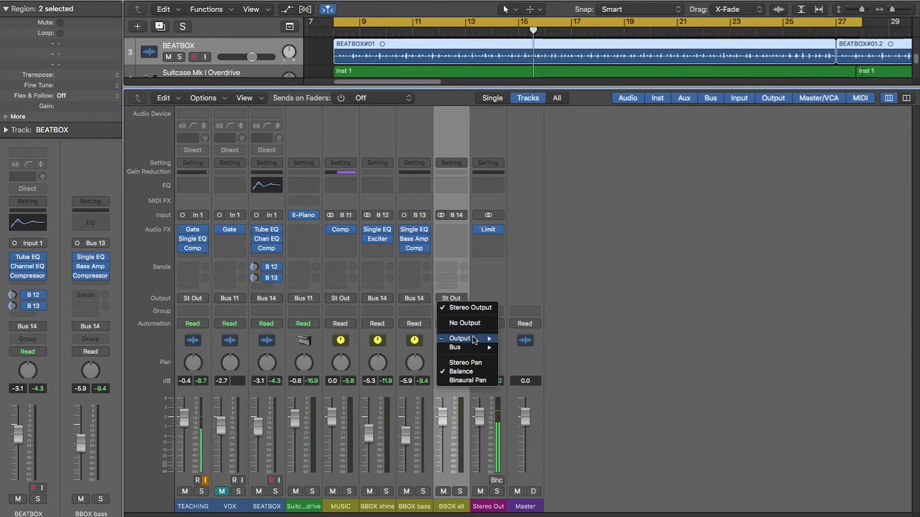
mouse_move(462, 348)
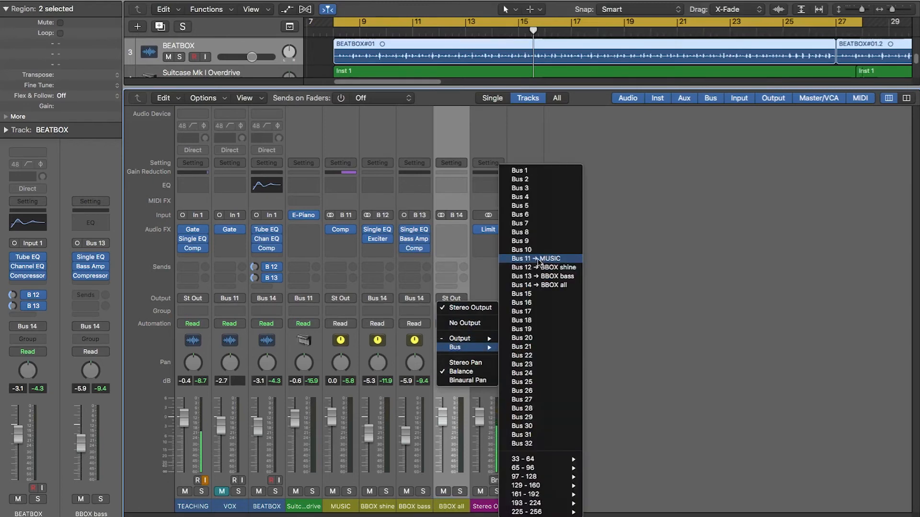
click(539, 259)
key(space)
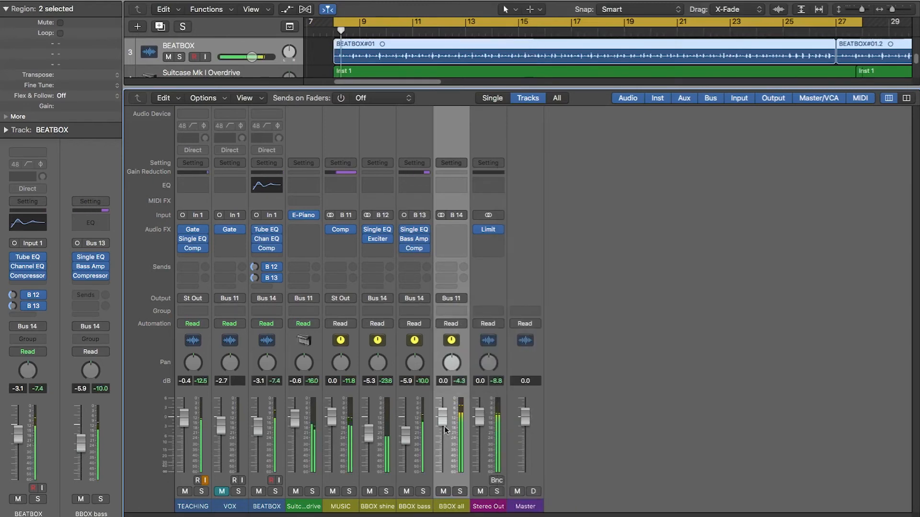
Lower the BBOX all fader to -2.3 dB and insert a Multipressor on that channel with one of its factory presets.
mouse_move(446, 429)
mouse_down()
mouse_move(442, 472)
mouse_move(443, 421)
mouse_up()
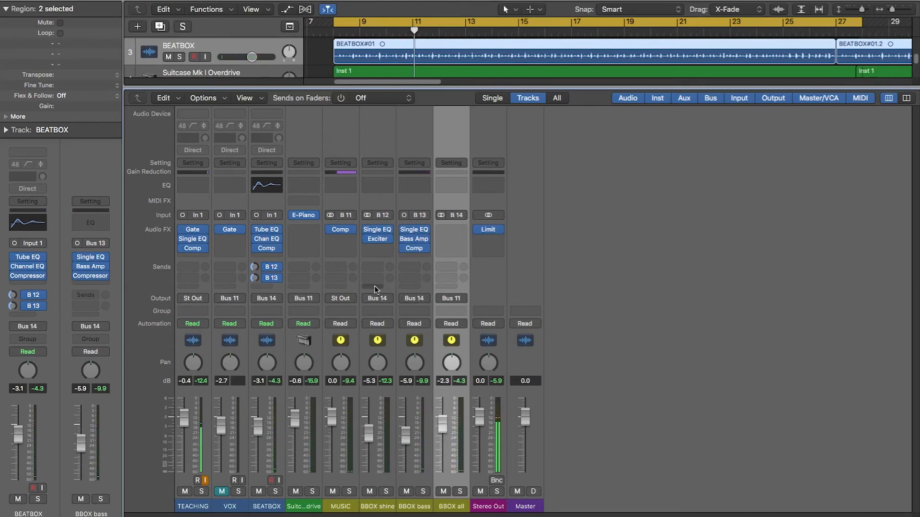
click(451, 235)
mouse_move(489, 271)
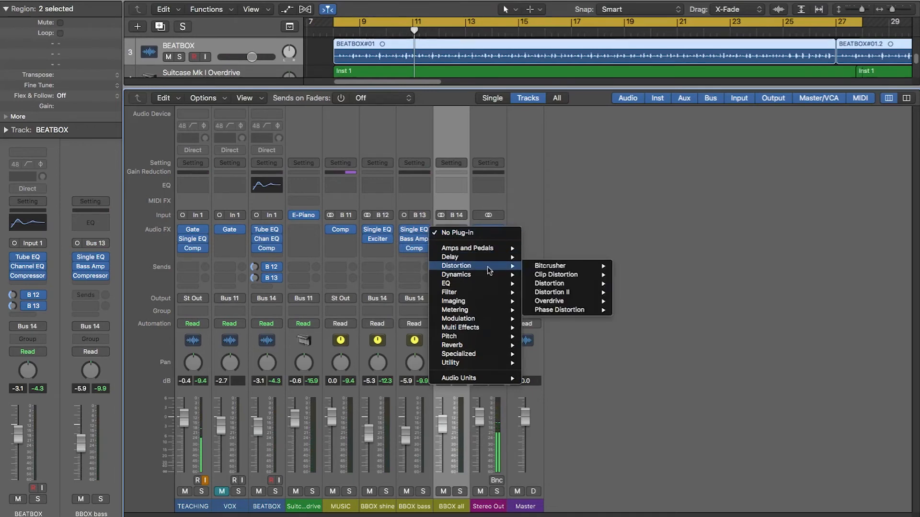
click(640, 330)
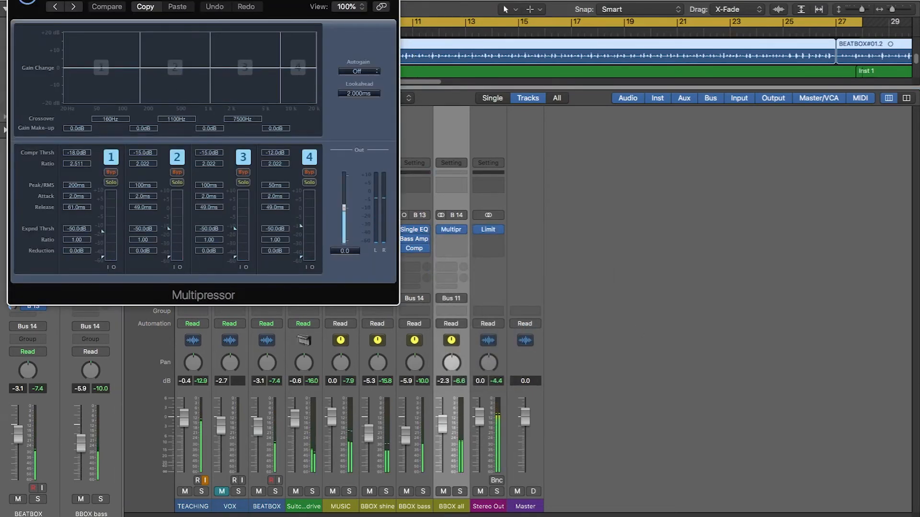
click(72, 4)
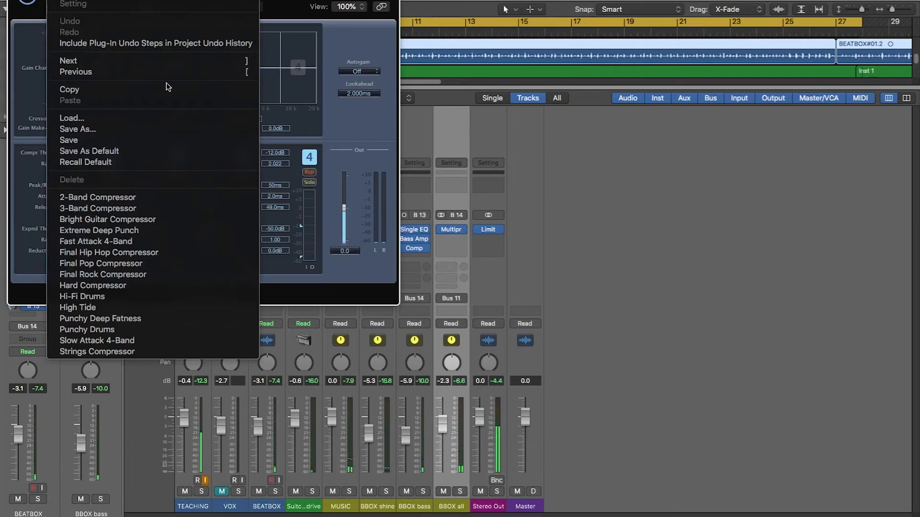
click(150, 209)
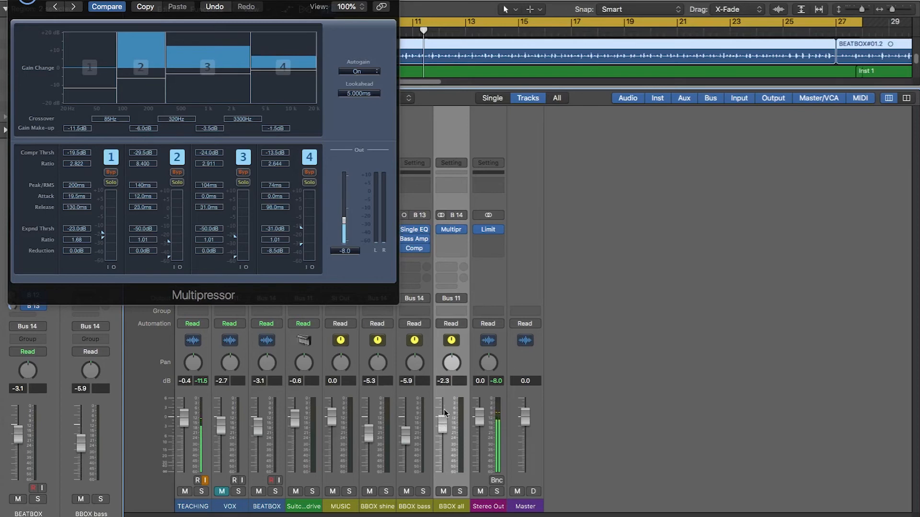
Rebalance levels by setting the Multipressor output to -11.6 dB, BBOX bass to -2.3 dB and BBOX all to -2.4 dB.
drag(444, 412, 444, 407)
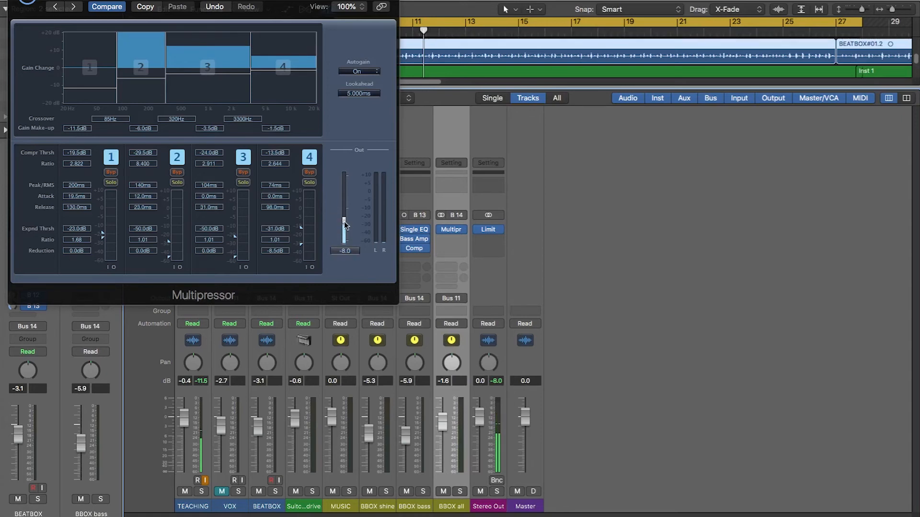
drag(344, 222, 344, 223)
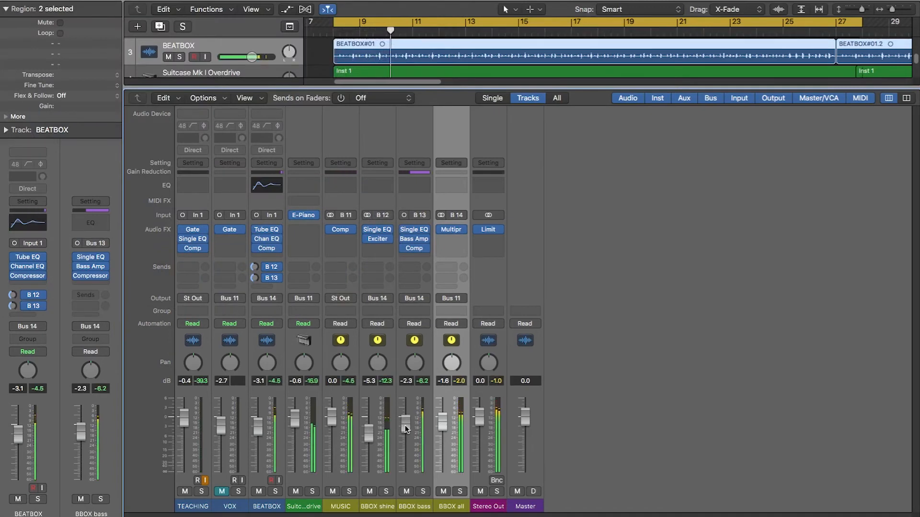
drag(442, 424, 443, 428)
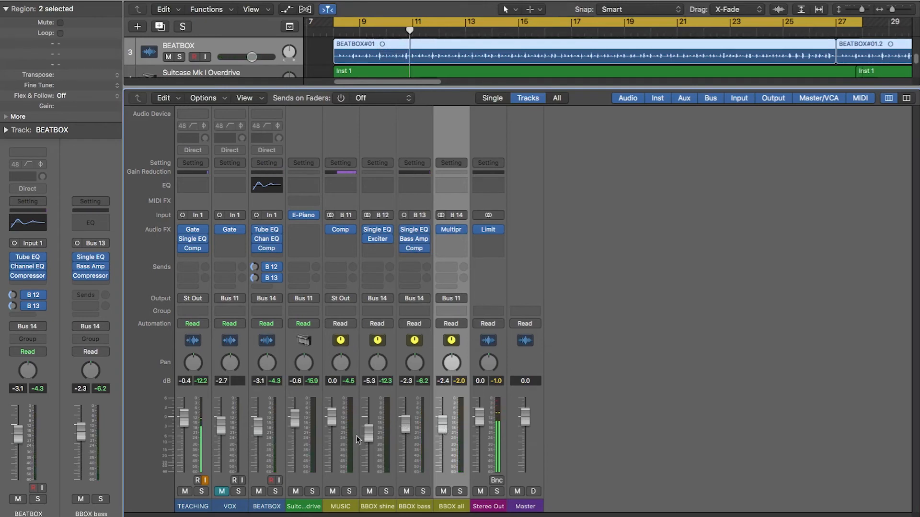
Select the BEATBOX, BBOX shine and BBOX bass channels and create a new VCA for them.
click(264, 460)
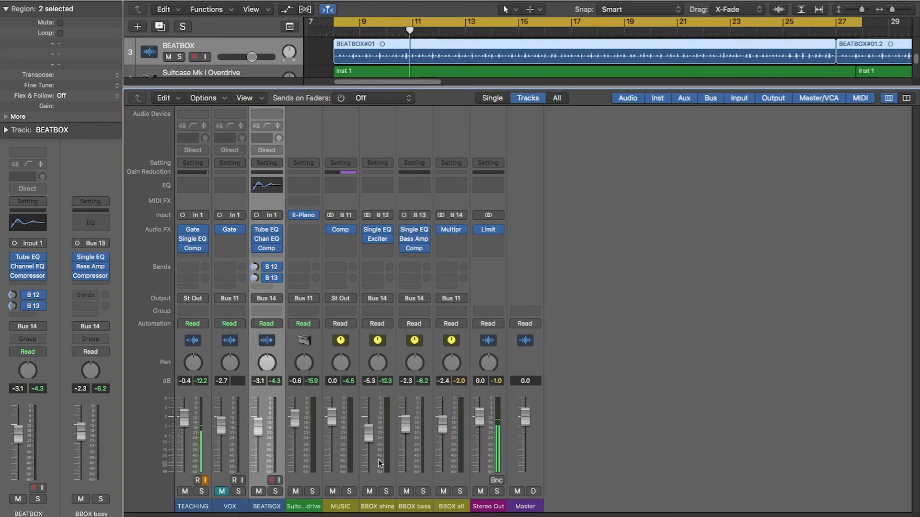
drag(378, 463, 415, 306)
click(425, 310)
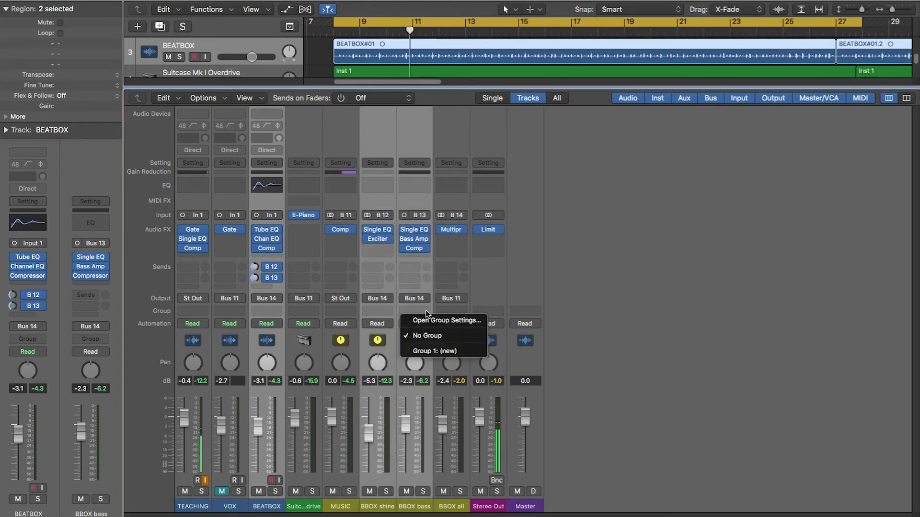
right_click(426, 390)
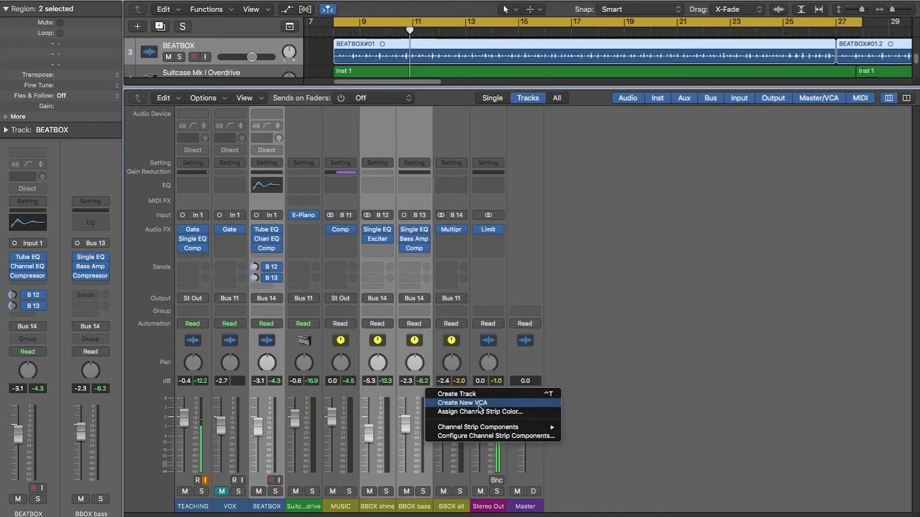
click(479, 403)
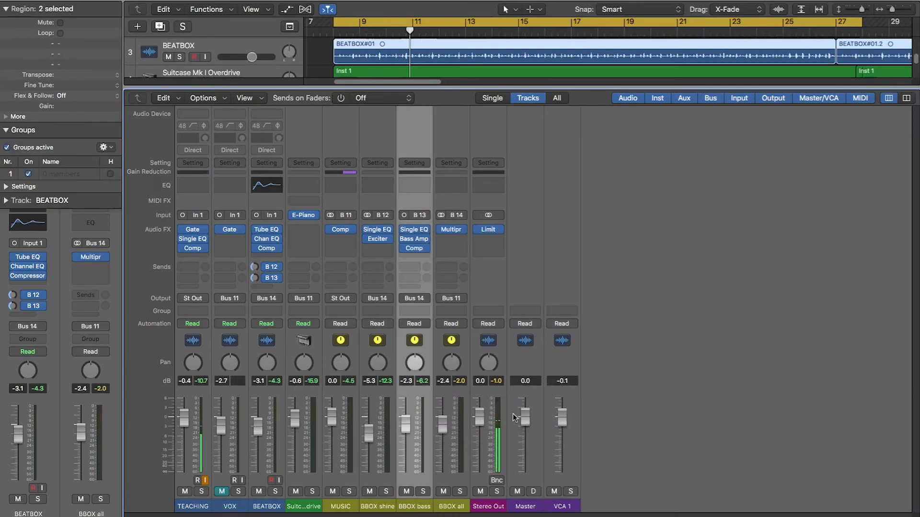
Show the VCA component on the mixer channel strips to check which channels are assigned.
click(390, 394)
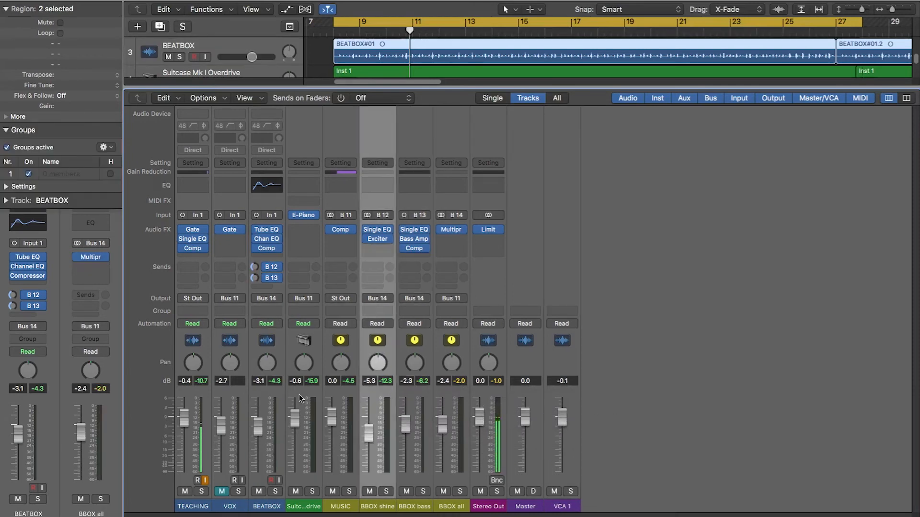
click(272, 400)
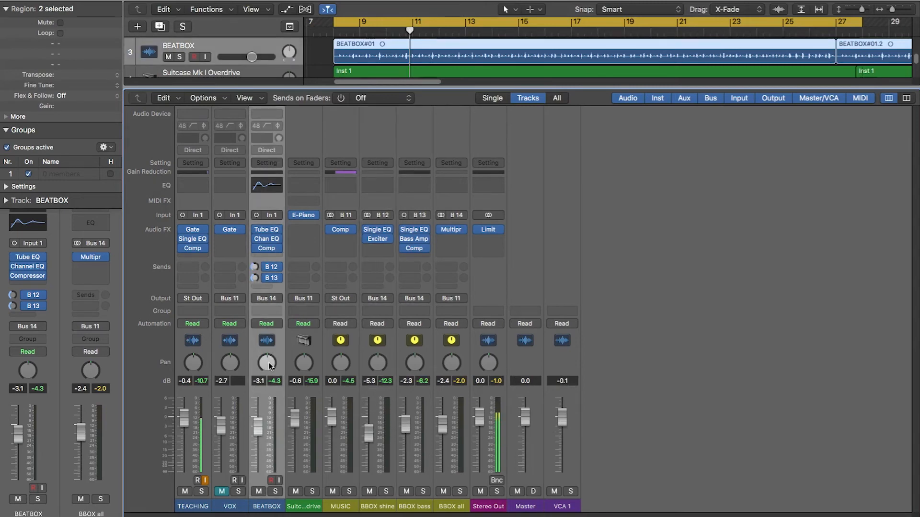
right_click(389, 352)
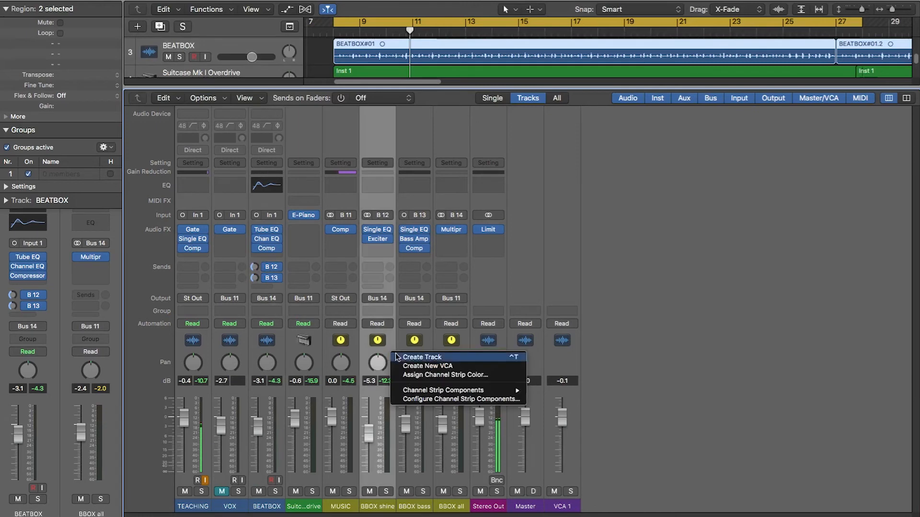
mouse_move(432, 391)
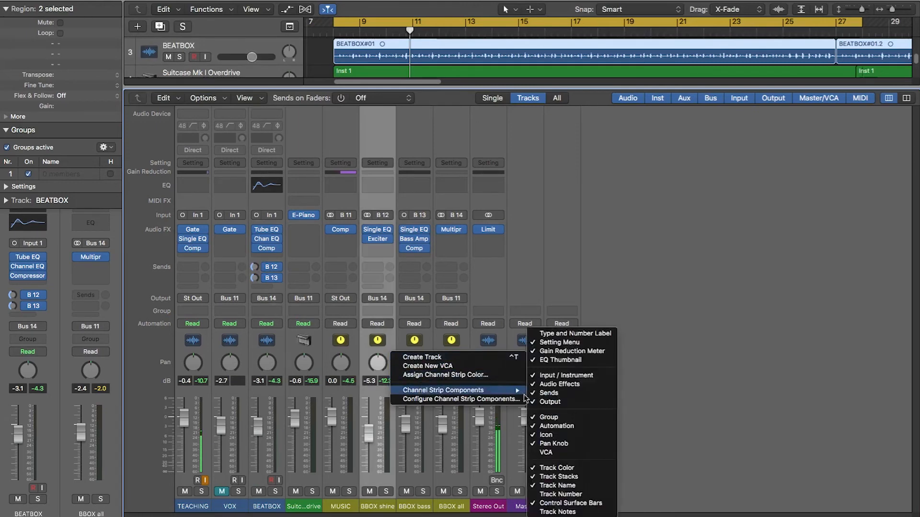
click(553, 453)
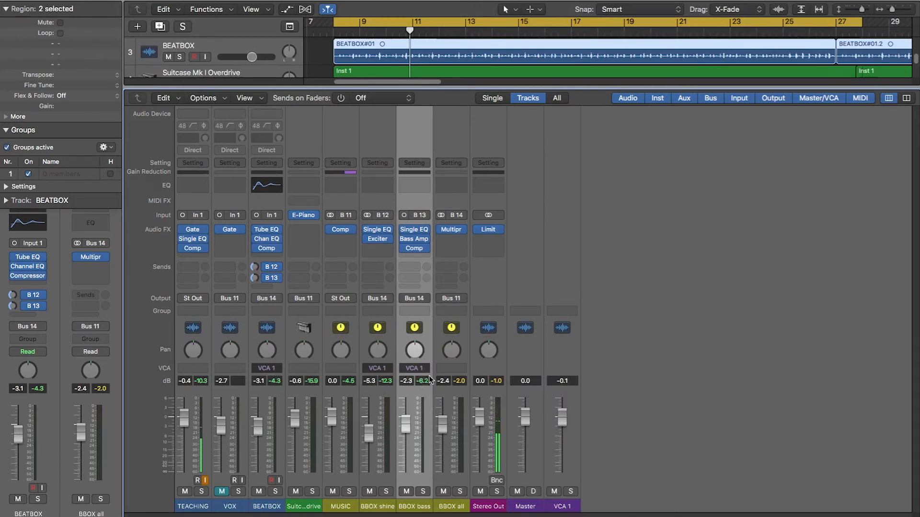
Play back the mix while moving the VCA 1 fader down and up, and settle it at -10.4 dB.
key(space)
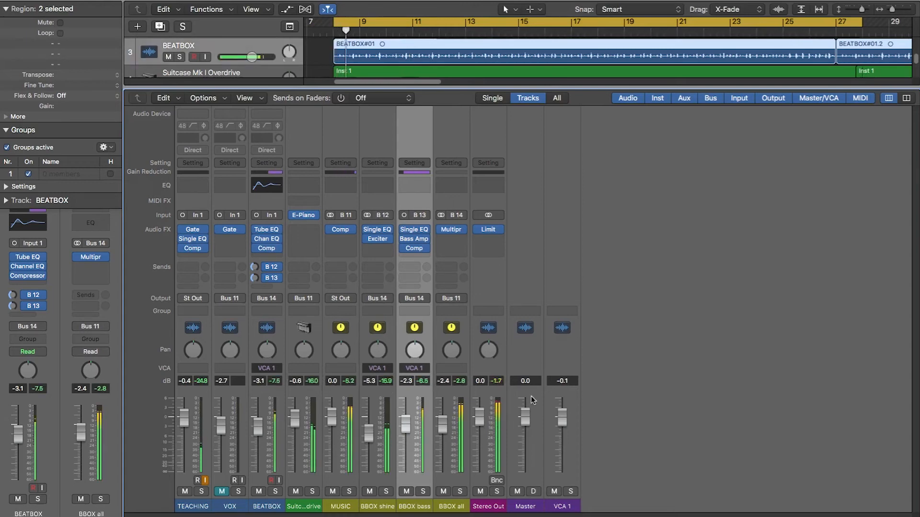
drag(562, 417, 562, 458)
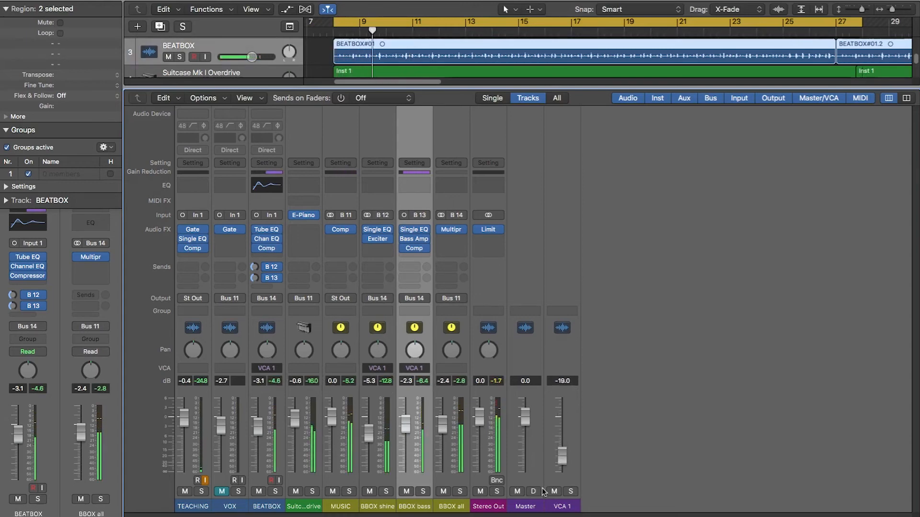
drag(542, 489, 561, 422)
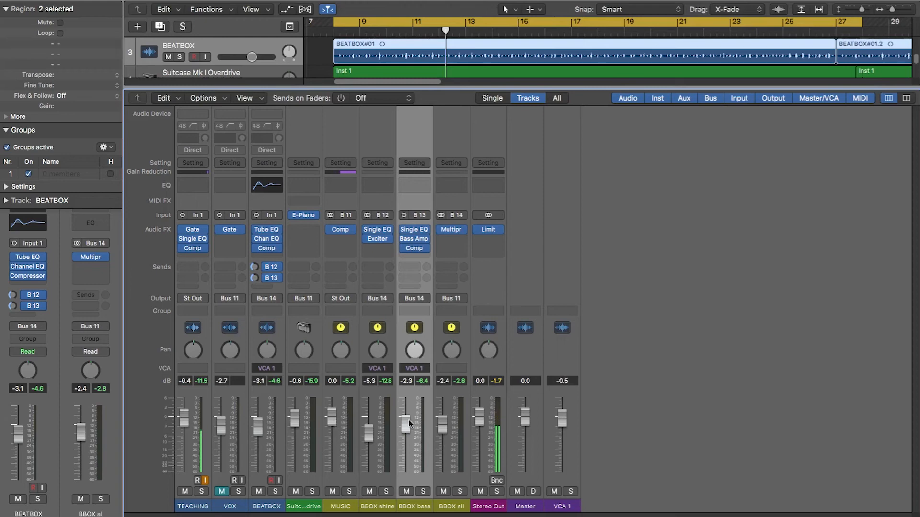
key(space)
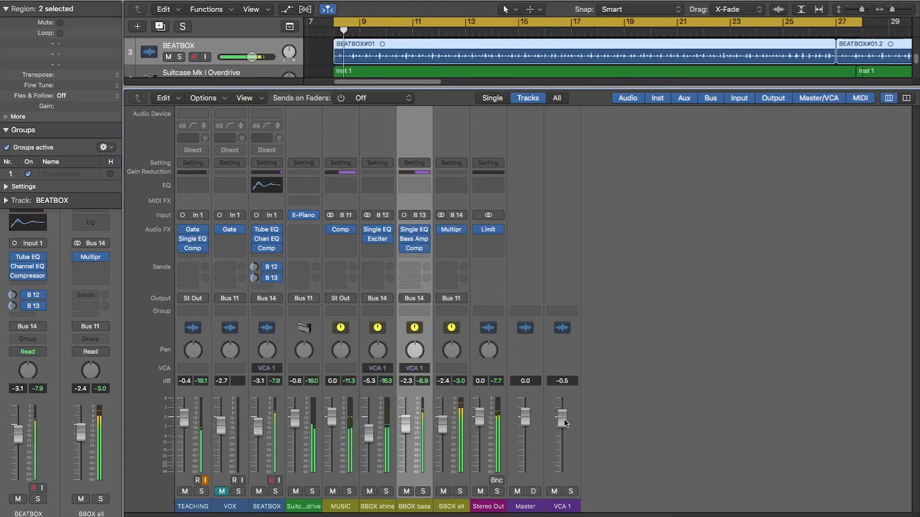
drag(565, 423, 562, 443)
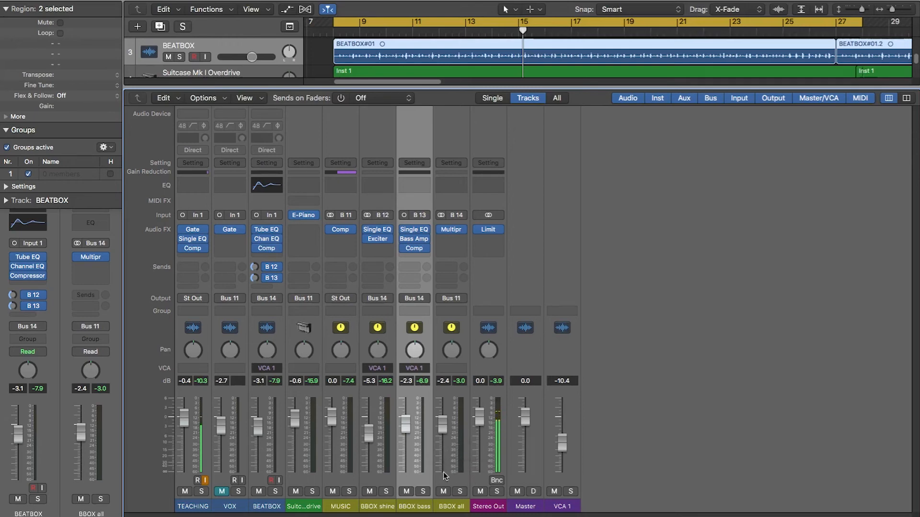
Raise the BBOX all fader to -1.6 dB, review its Multipressor, and set the VCA 1 fader to -7.6 dB.
drag(443, 428, 444, 425)
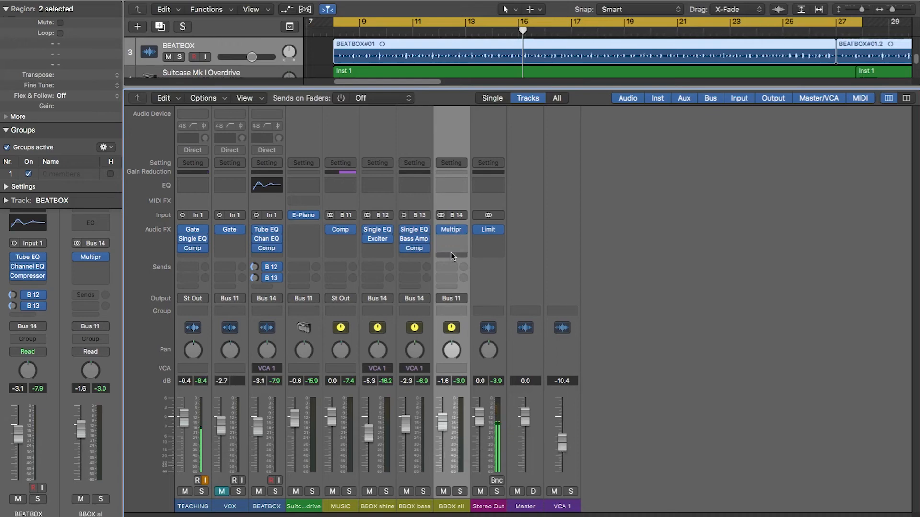
click(452, 229)
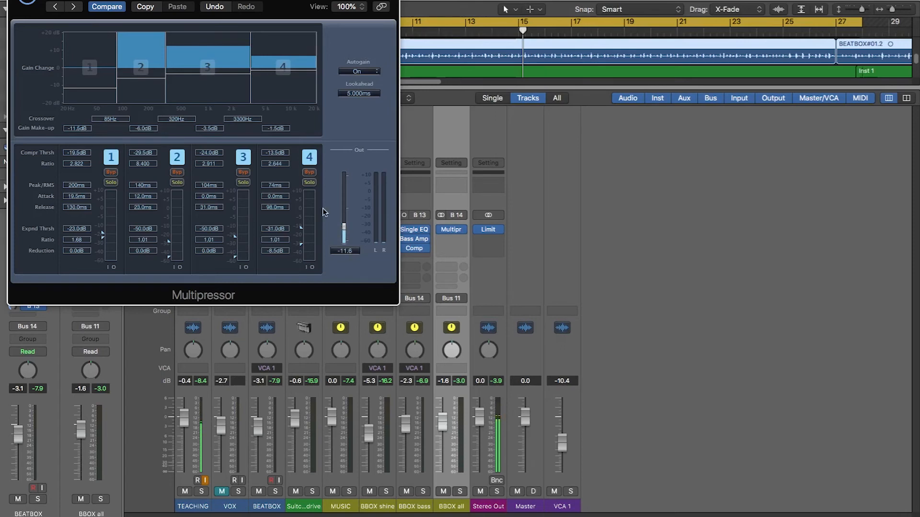
key(super+w)
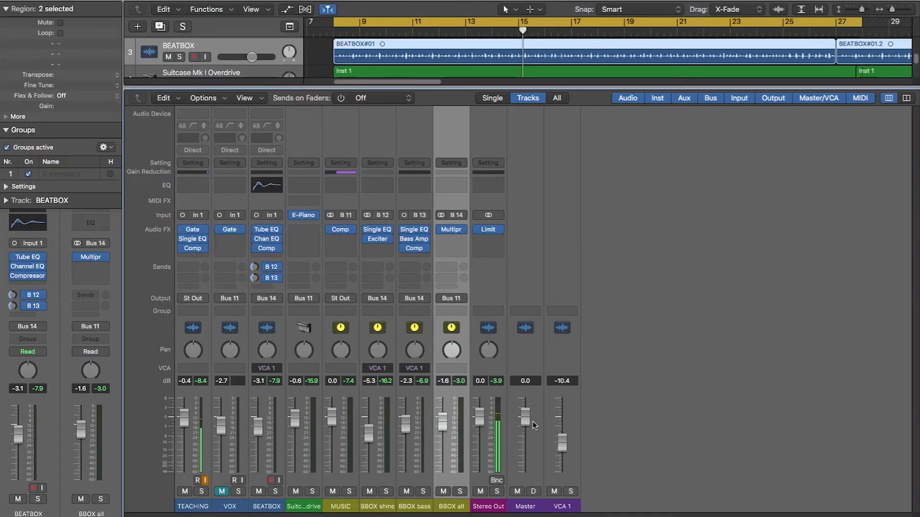
drag(563, 444, 563, 445)
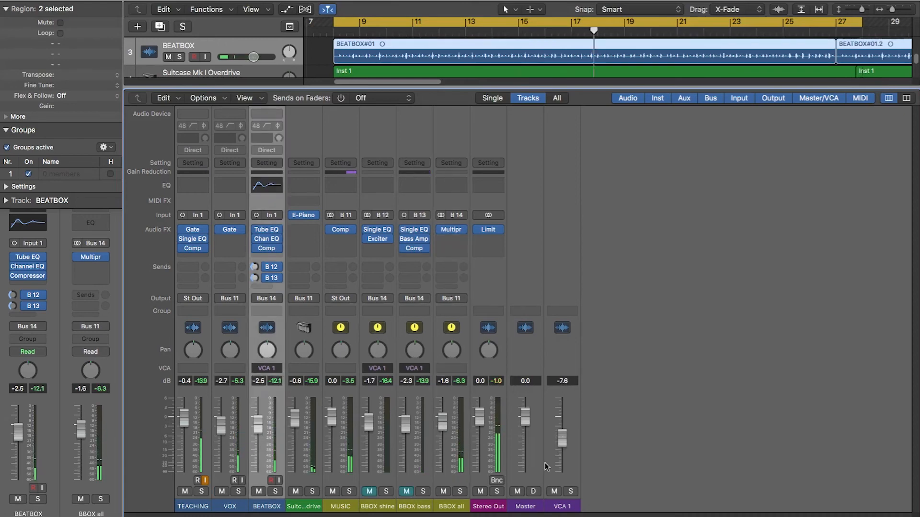
Play the mix from the cycle start, lower BBOX bass to -2.7 dB, and unmute BBOX bass and BBOX shine.
key(Return)
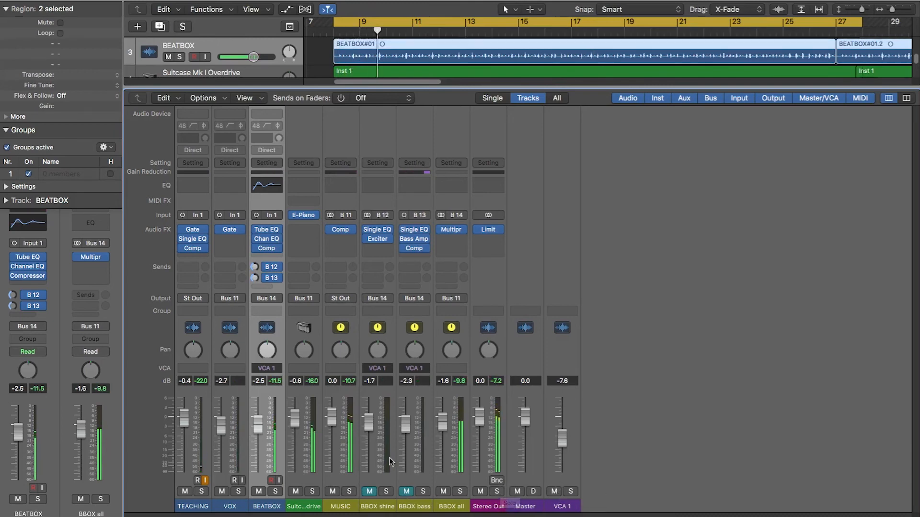
drag(404, 427, 405, 432)
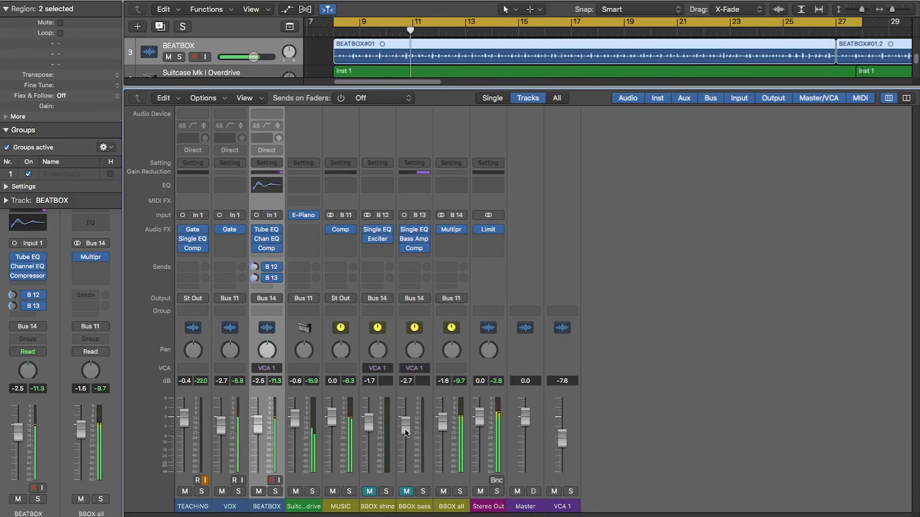
click(406, 492)
click(370, 492)
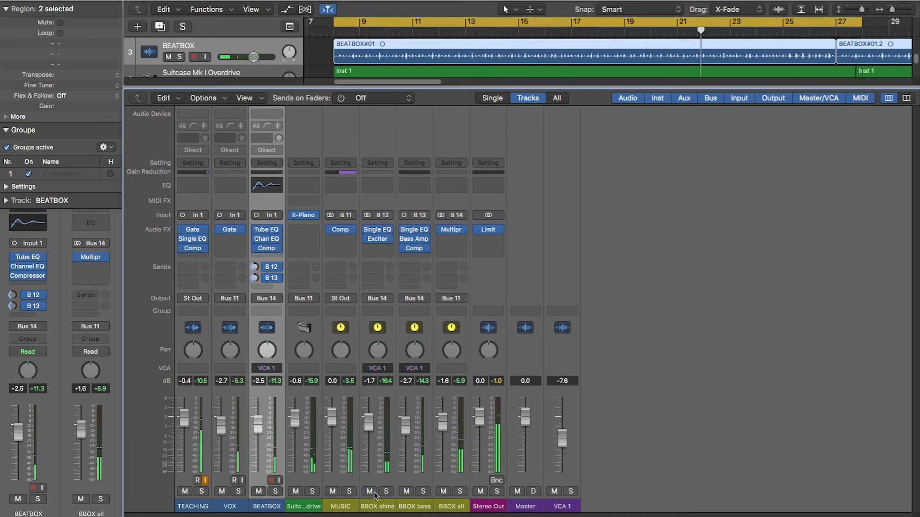
Review the Bass Amp Designer on BBOX bass, close its window, and bypass the plug-in.
click(414, 239)
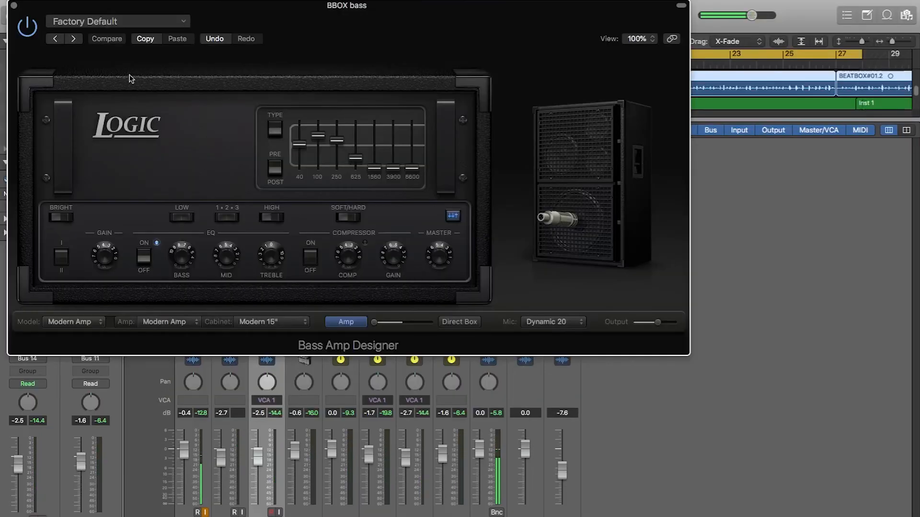
click(14, 6)
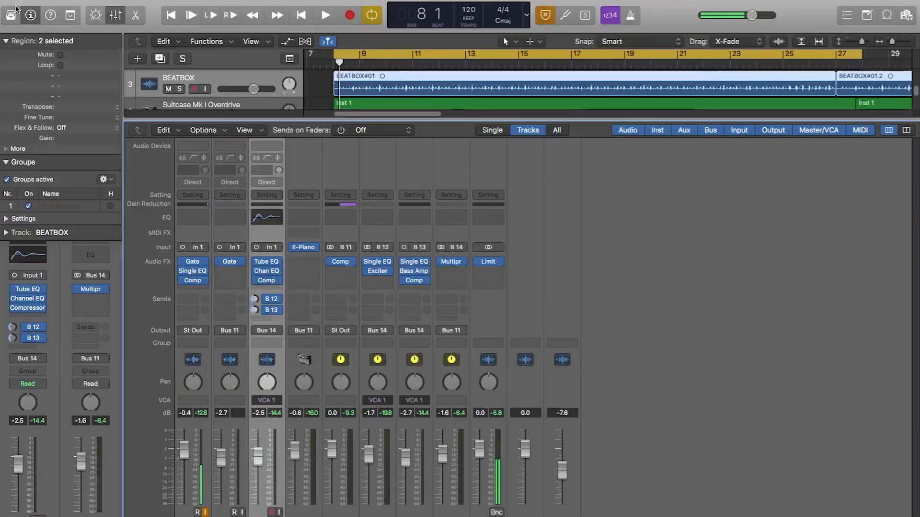
click(404, 272)
Insert a mono Phat FX on BBOX bass and move its XY pad point from the corner up to about mid-height.
click(414, 286)
mouse_move(450, 359)
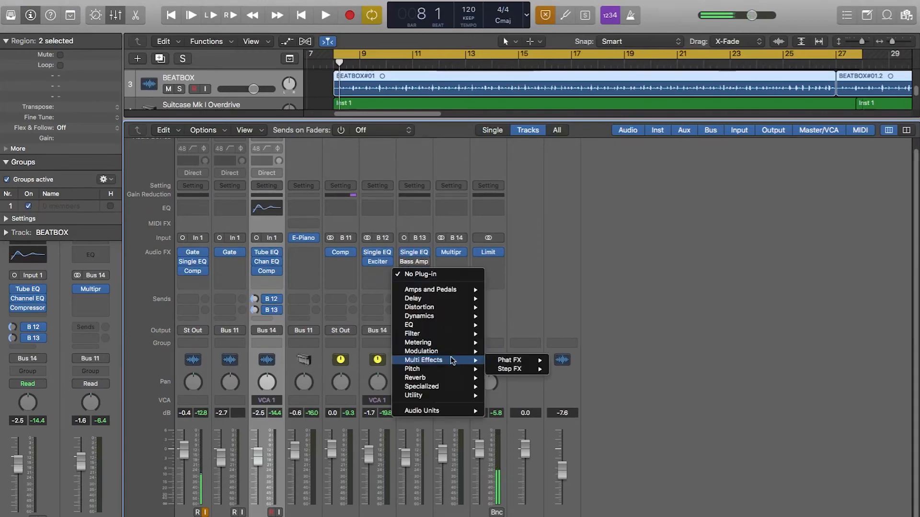
mouse_move(510, 364)
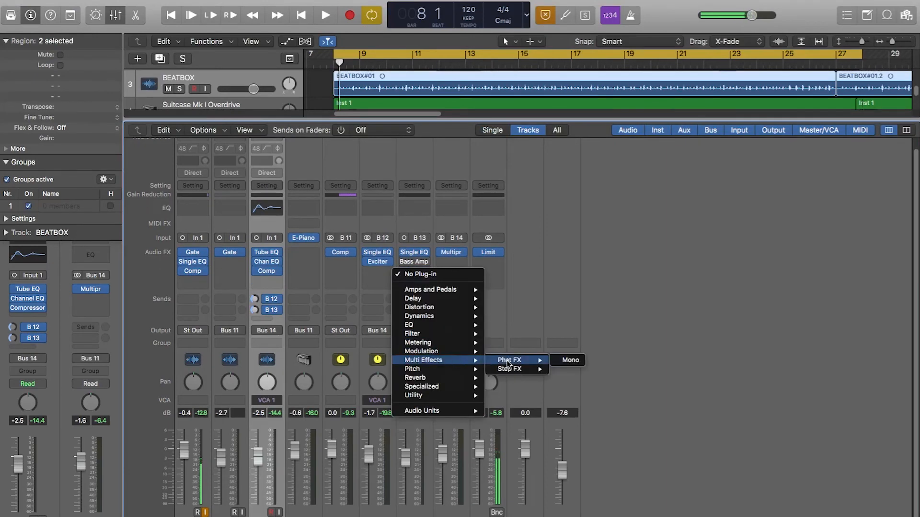
click(565, 360)
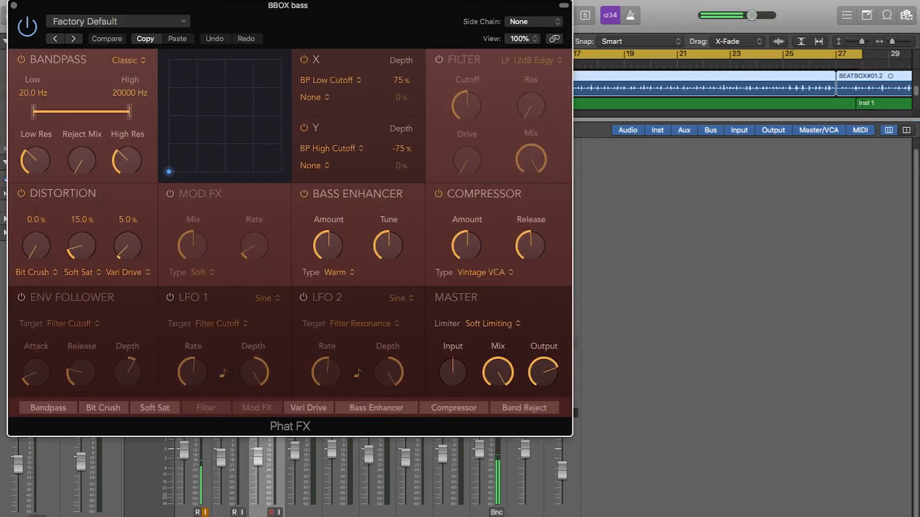
drag(168, 172, 191, 123)
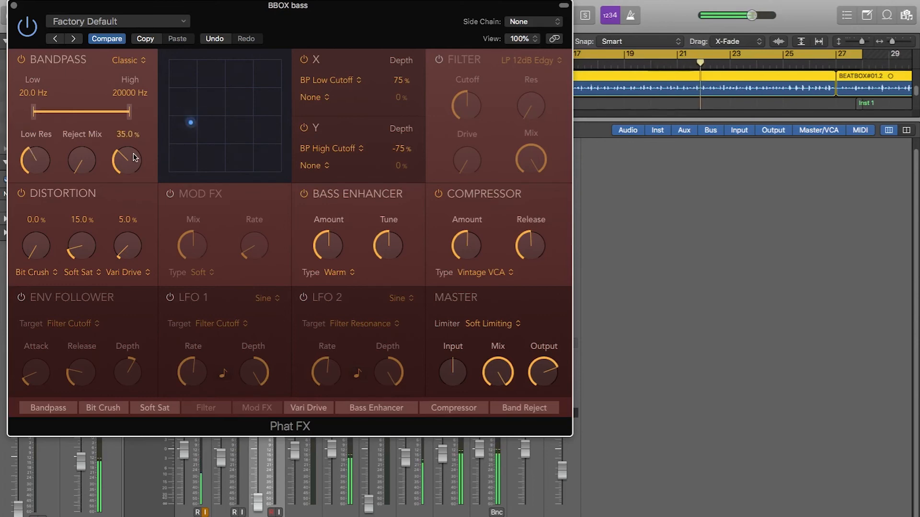
Set Phat FX's Bandpass high cutoff to 9551 Hz with more Low Res, and distortion to Bit Crush 16.1%, Soft Sat 27.6%, Vari Drive 14.3%.
drag(29, 157, 27, 151)
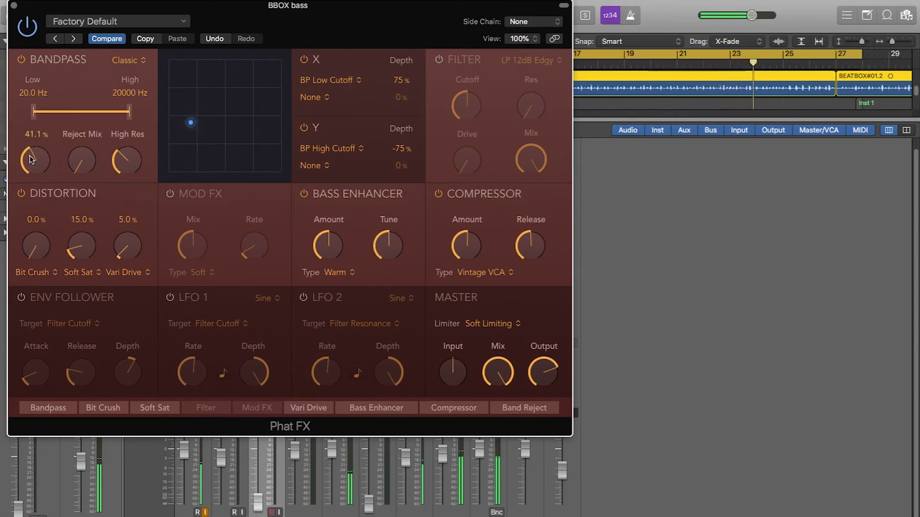
drag(34, 157, 28, 125)
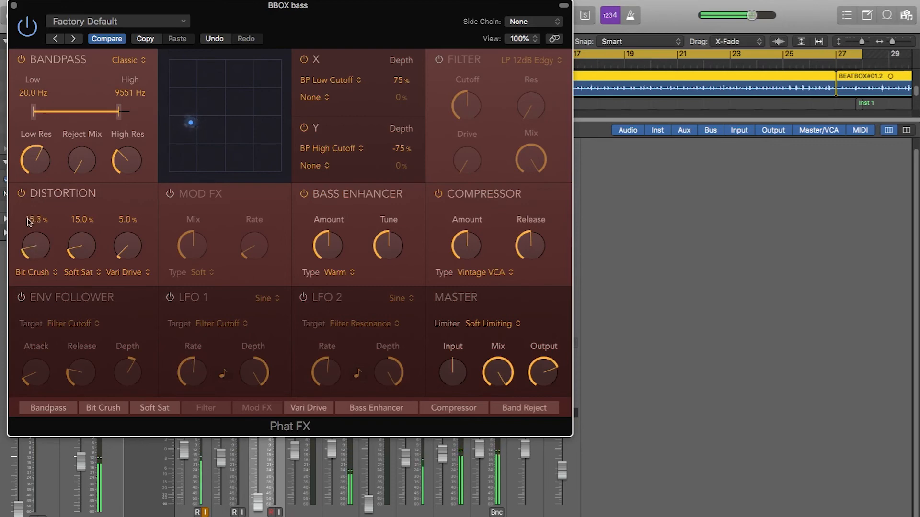
mouse_move(29, 222)
mouse_down()
mouse_move(28, 207)
mouse_move(17, 206)
mouse_move(20, 220)
mouse_up()
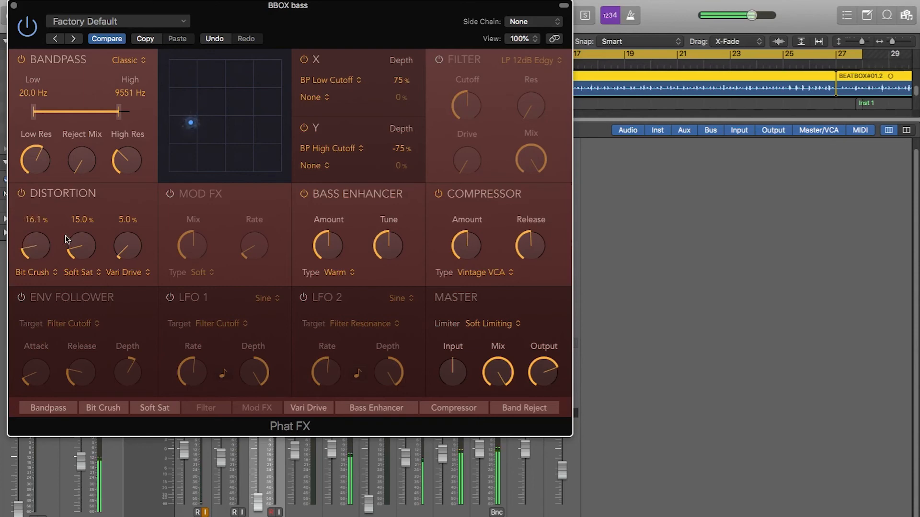
drag(75, 253, 73, 225)
mouse_move(118, 251)
mouse_down()
mouse_move(110, 228)
mouse_move(110, 238)
mouse_up()
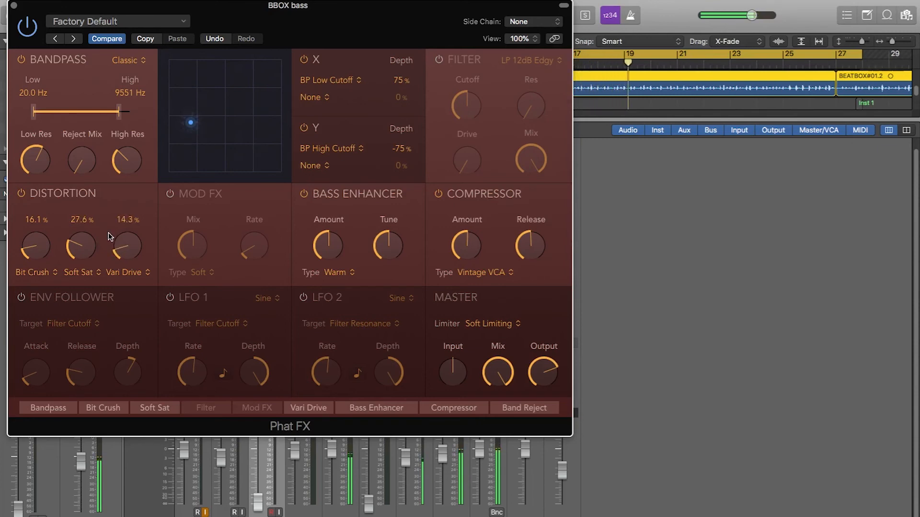
click(15, 6)
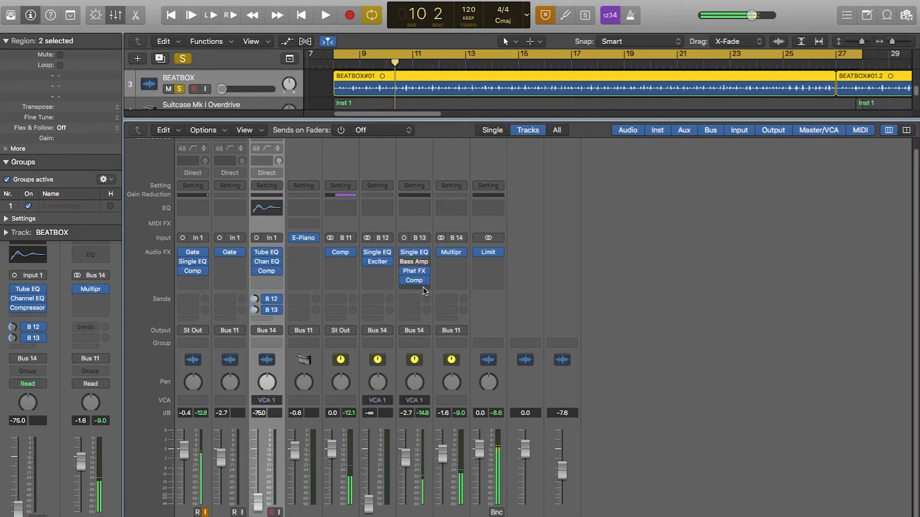
Insert a Channel EQ on BBOX bass and shape one mid band into a narrow, deep cut near 250 Hz.
click(424, 290)
click(431, 310)
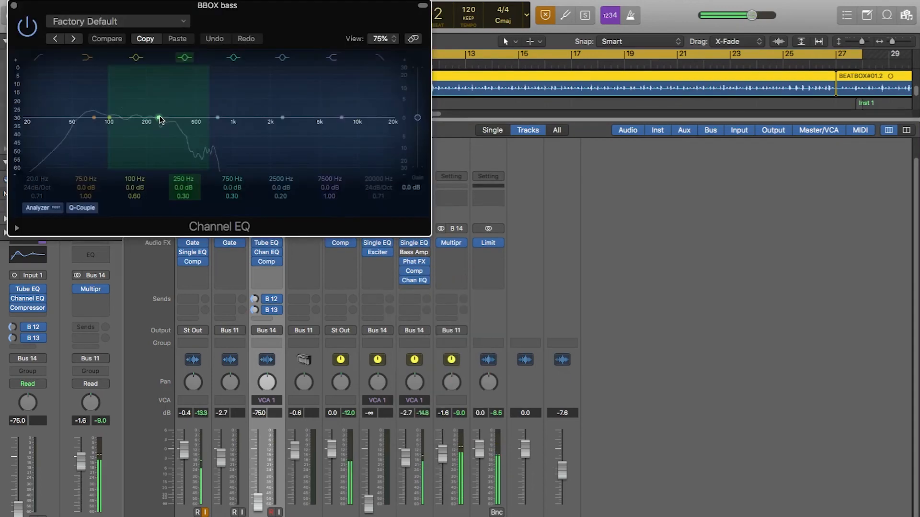
drag(200, 121, 178, 86)
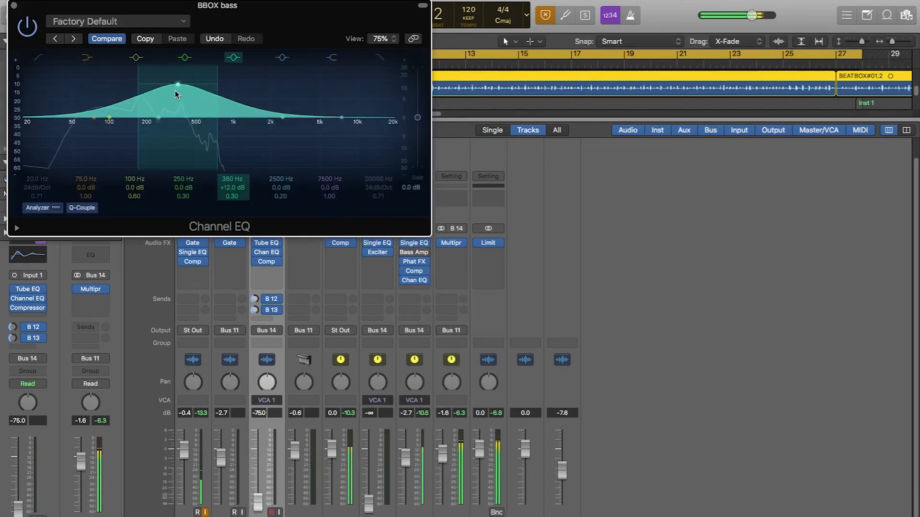
drag(232, 196, 232, 198)
drag(178, 84, 157, 155)
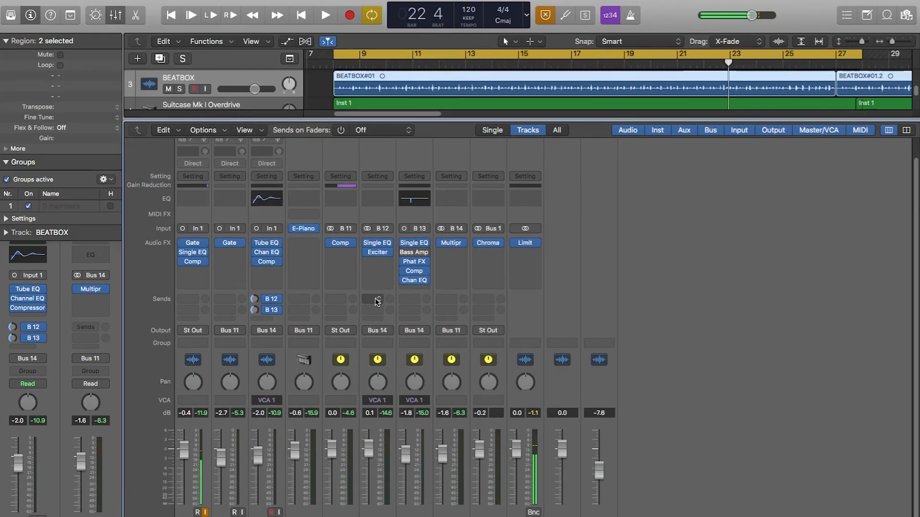
Add a Bus 1 send to the BBOX shine channel.
click(414, 300)
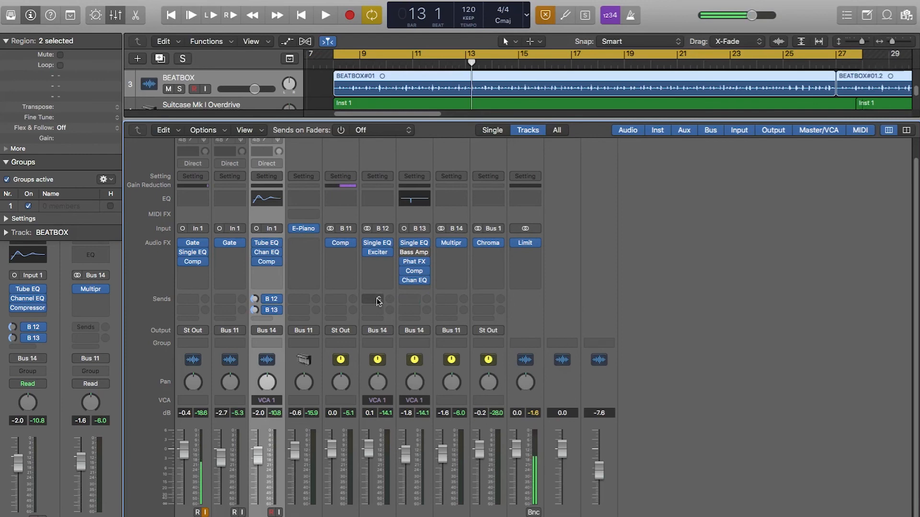
click(379, 301)
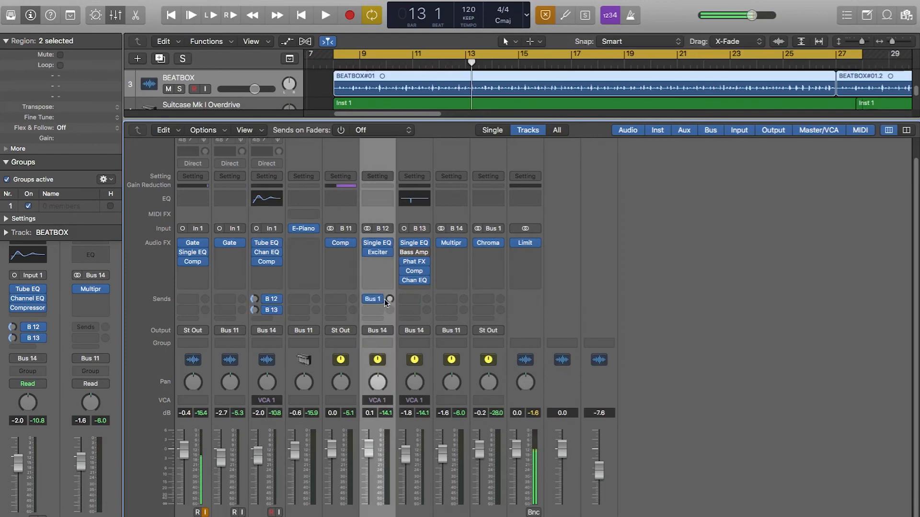
click(379, 301)
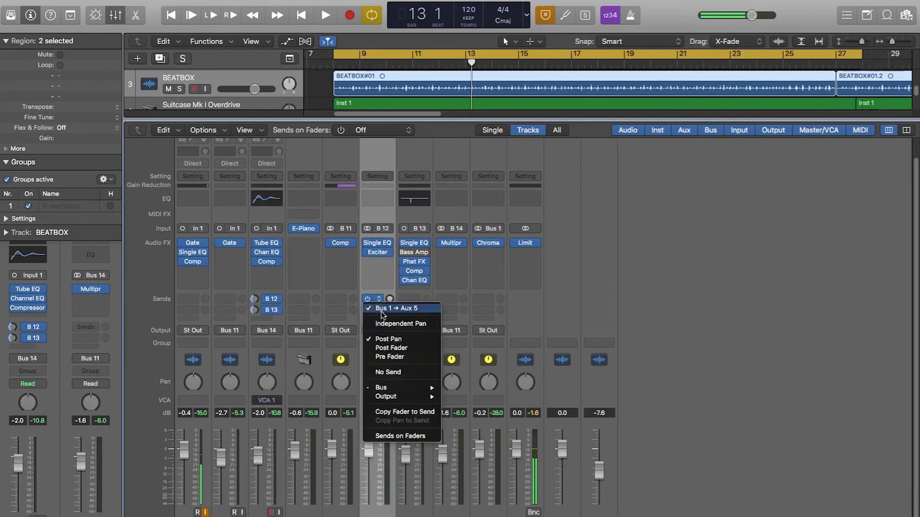
click(390, 349)
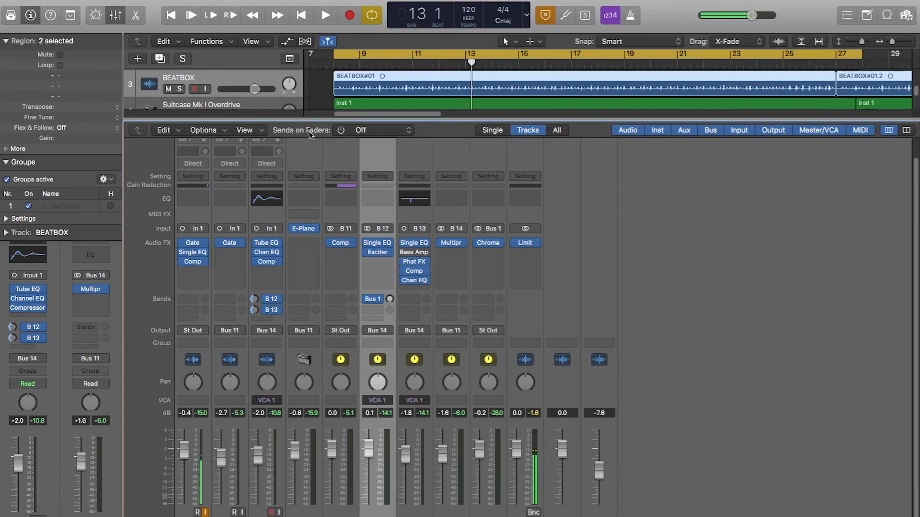
Turn on Sends on Faders for the Bus 1 → Aux 5 send.
click(340, 130)
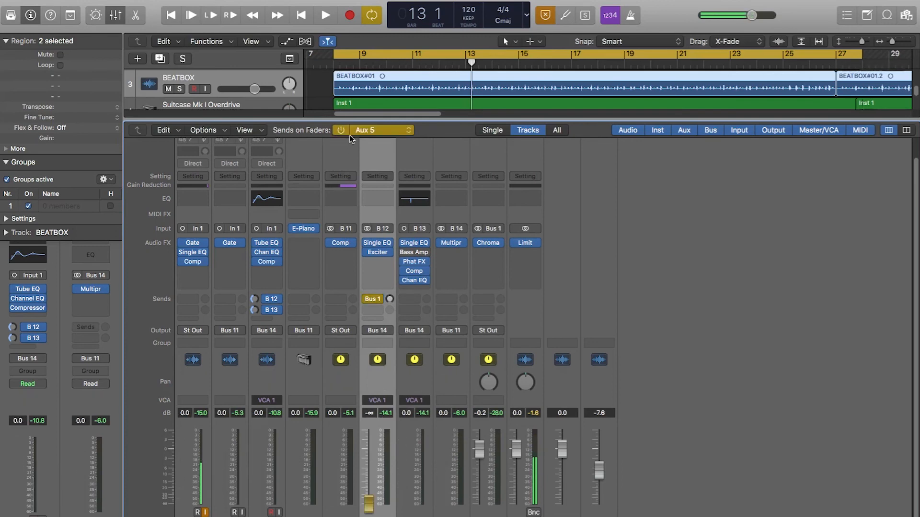
click(368, 132)
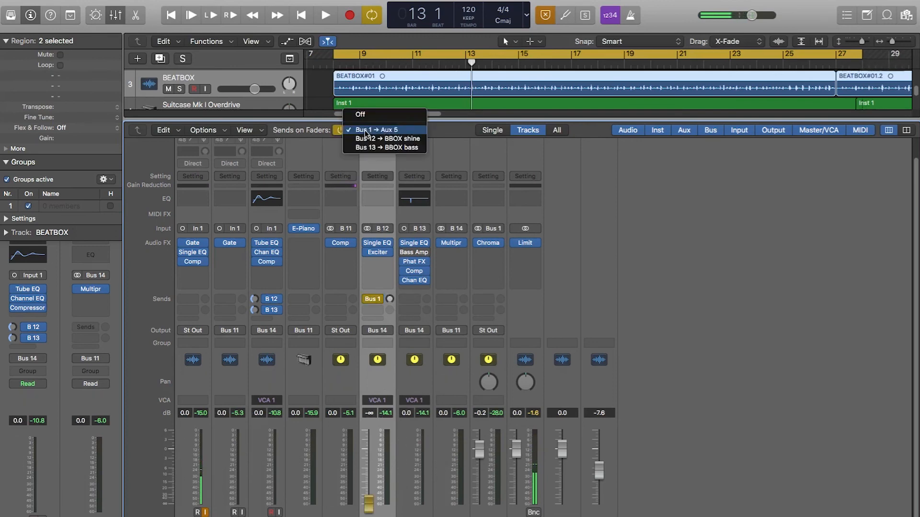
click(394, 130)
Rename the Aux 5 channel as REVERB.
click(479, 449)
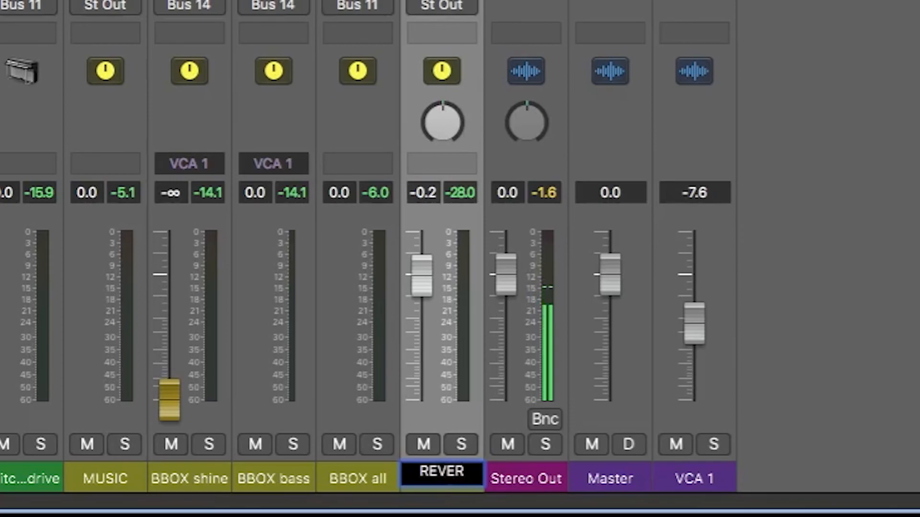
text(B)
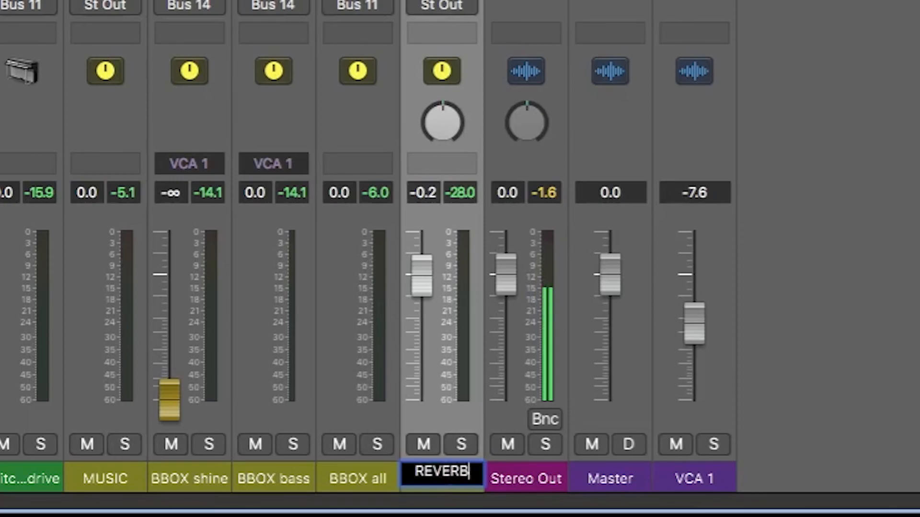
key(Return)
Keep Sends on Faders on Bus 1 → REVERB, raise the BBOX shine send to -13.8 dB, and play the mix.
click(368, 130)
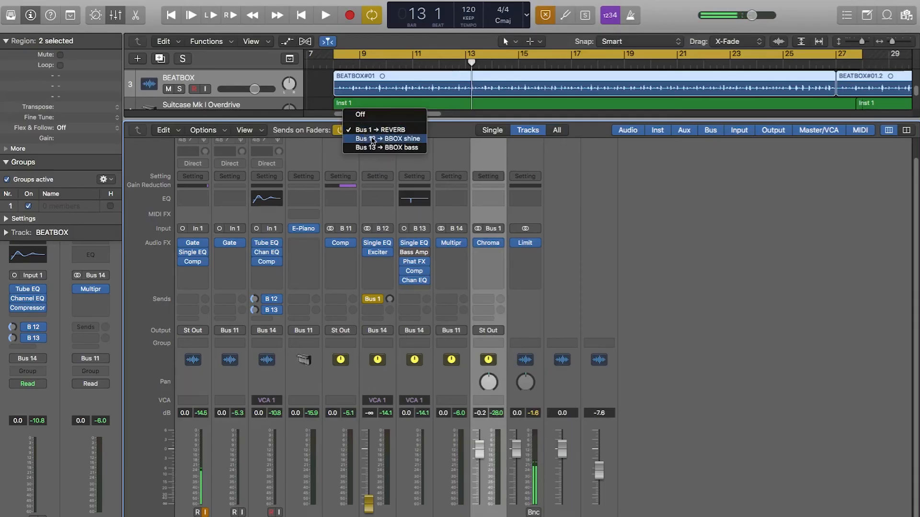
click(399, 133)
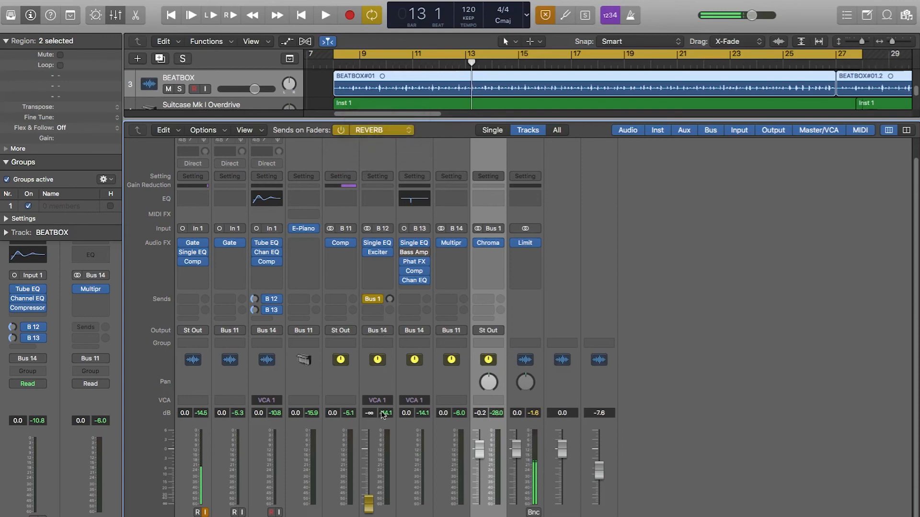
drag(369, 504, 369, 452)
key(space)
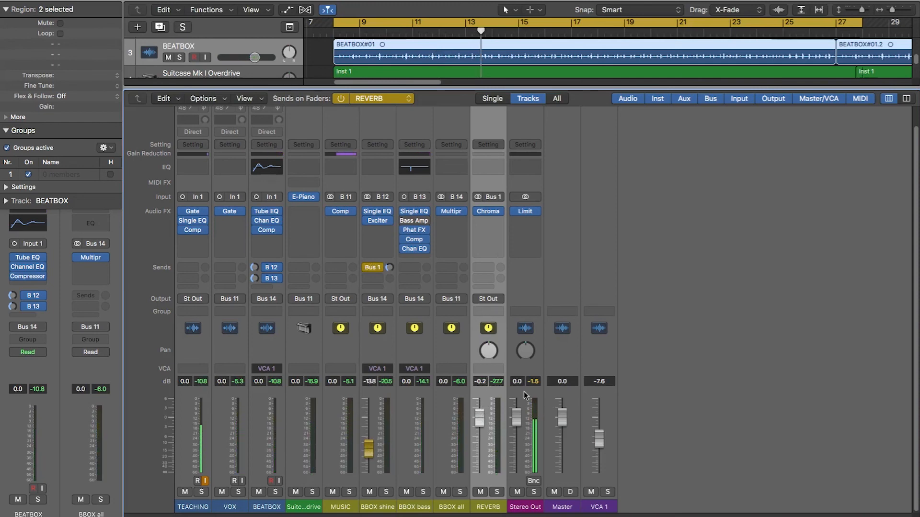
Route the REVERB channel's output to Bus 11 → MUSIC.
click(520, 372)
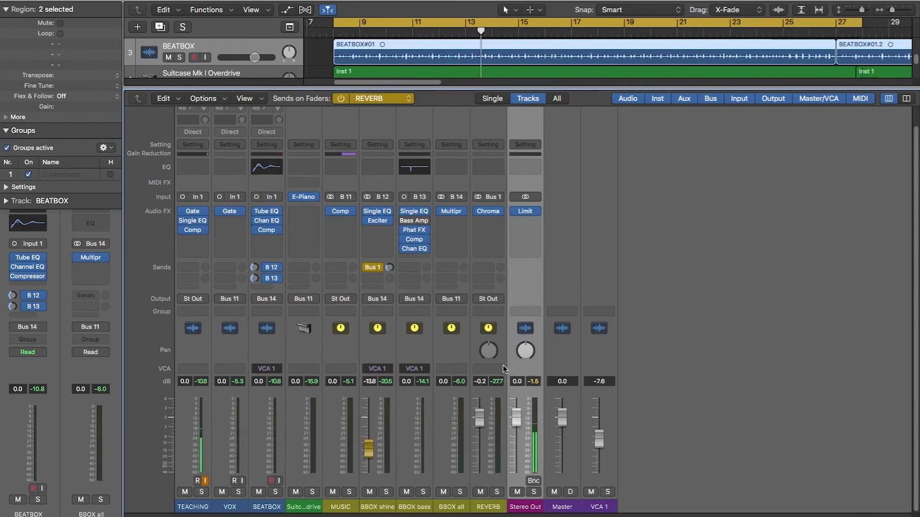
click(503, 360)
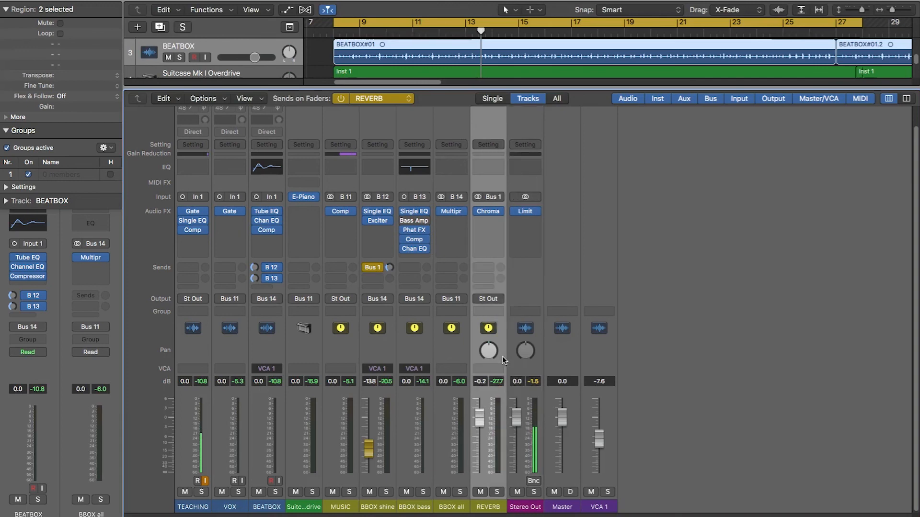
click(490, 299)
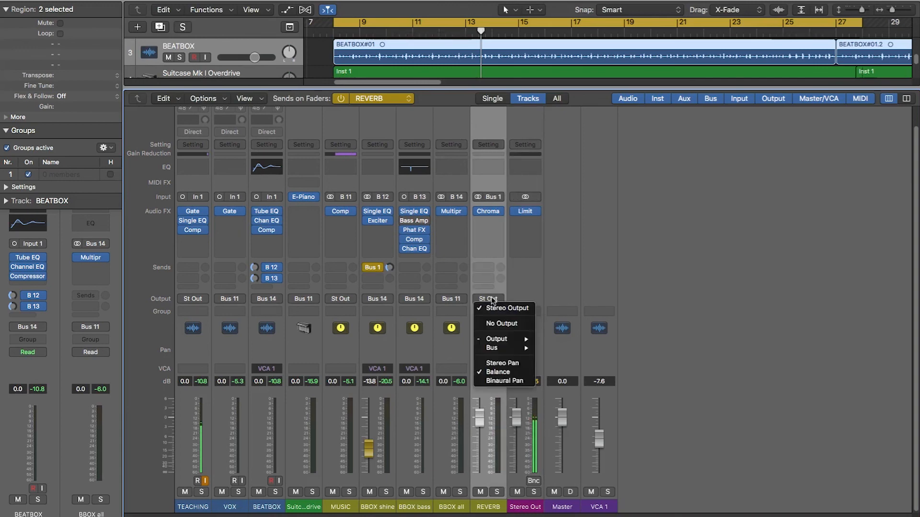
mouse_move(506, 348)
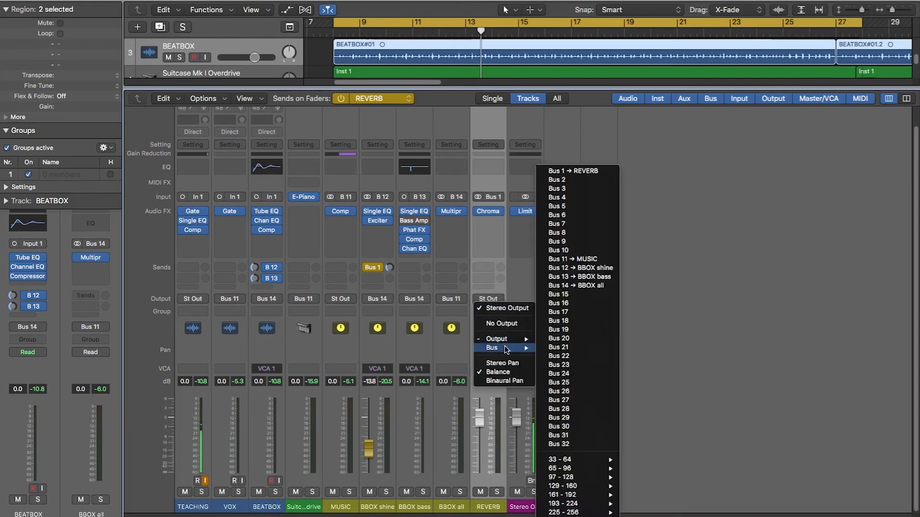
click(568, 259)
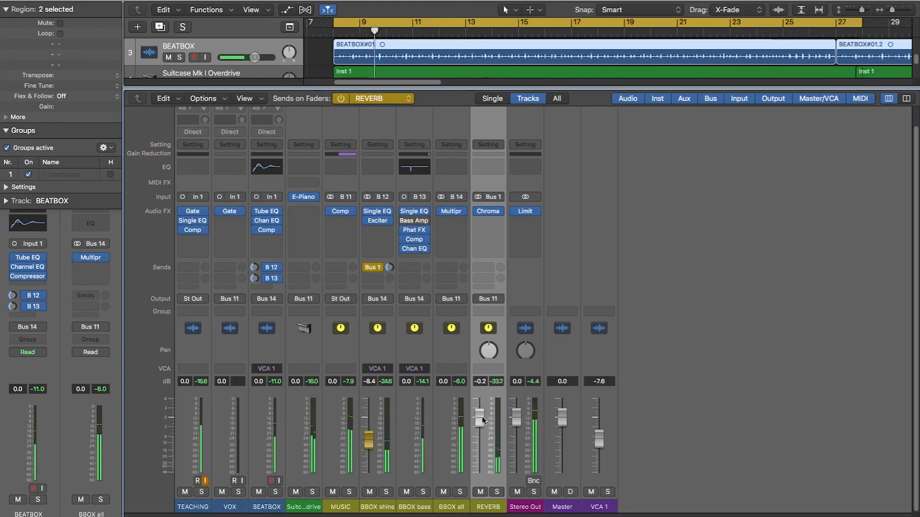
Lower the REVERB fader to -6.2 dB and set the BBOX shine reverb send to -5.2 dB.
drag(480, 418, 480, 434)
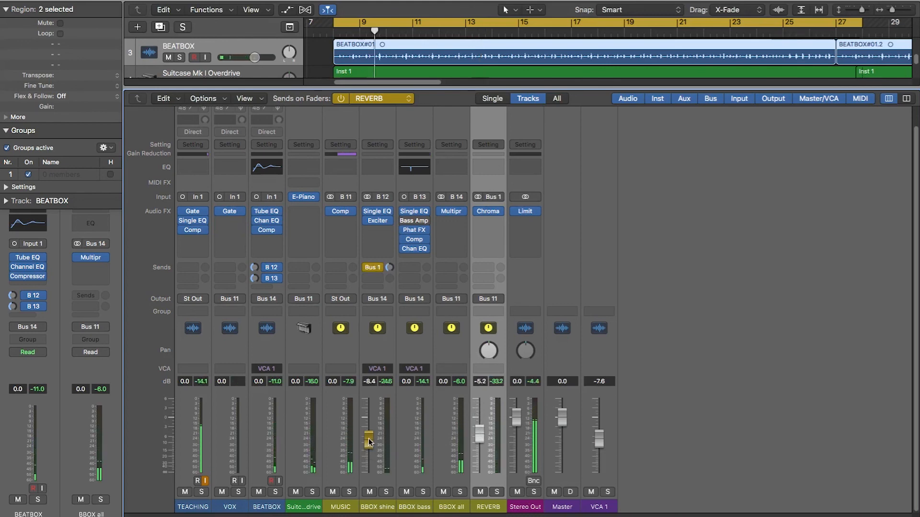
drag(369, 440, 368, 430)
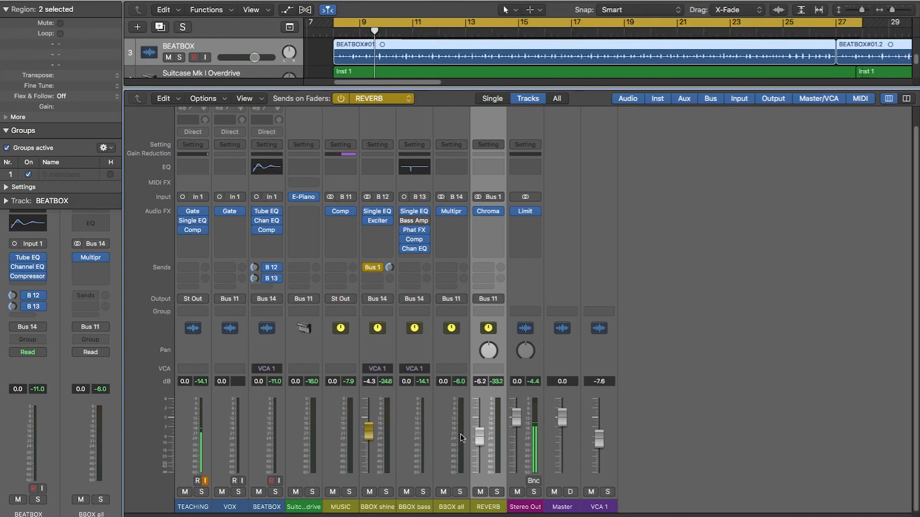
drag(368, 431, 369, 433)
Play the mix from the cycle start, lower REVERB to -8.4 dB, and trim the BBOX shine reverb send slightly.
key(space)
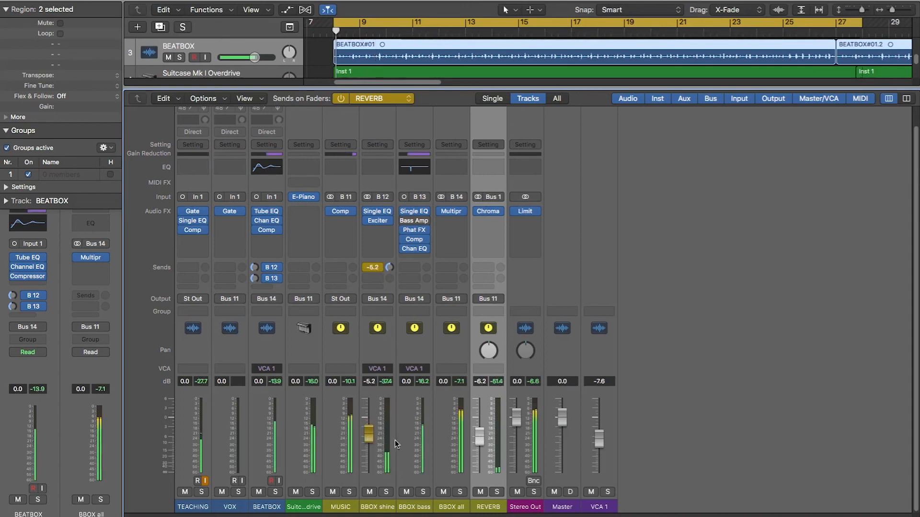
drag(479, 437, 480, 440)
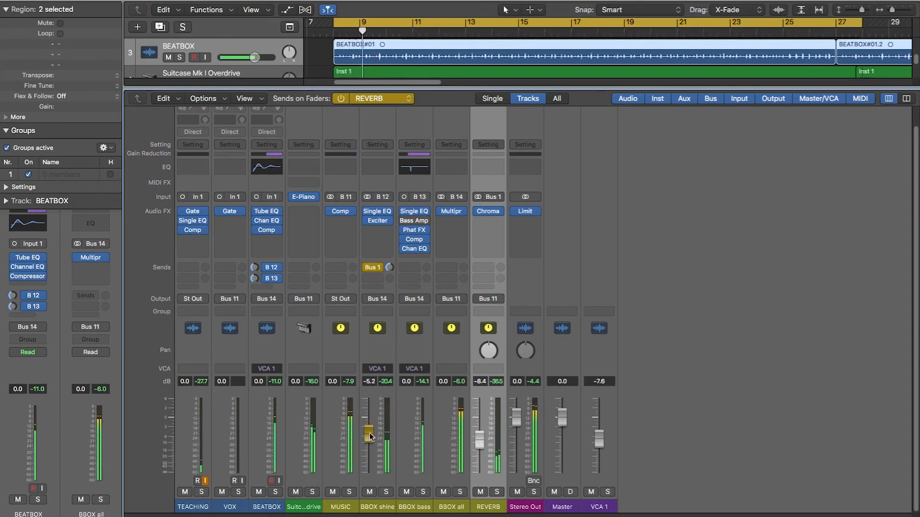
drag(369, 434, 369, 436)
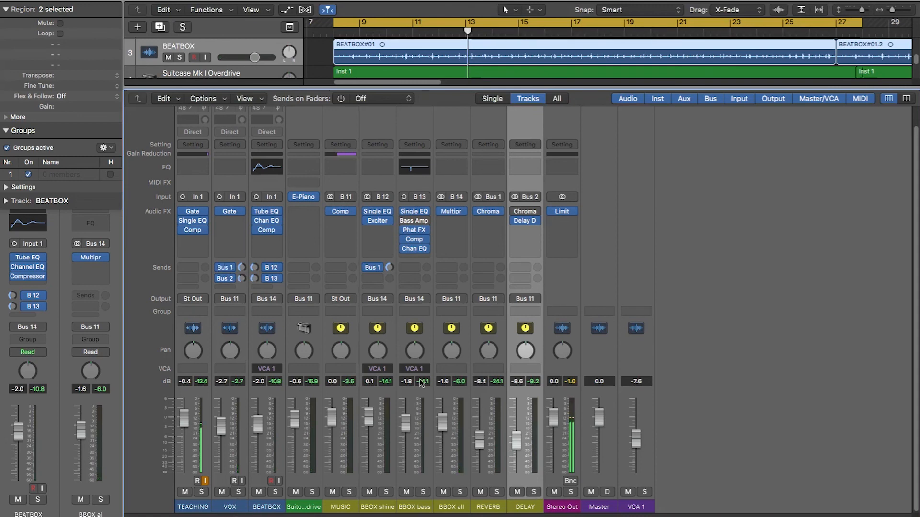
Play the full mix, review the Limiter settings on the Stereo Out channel, and close the plug-in window.
key(space)
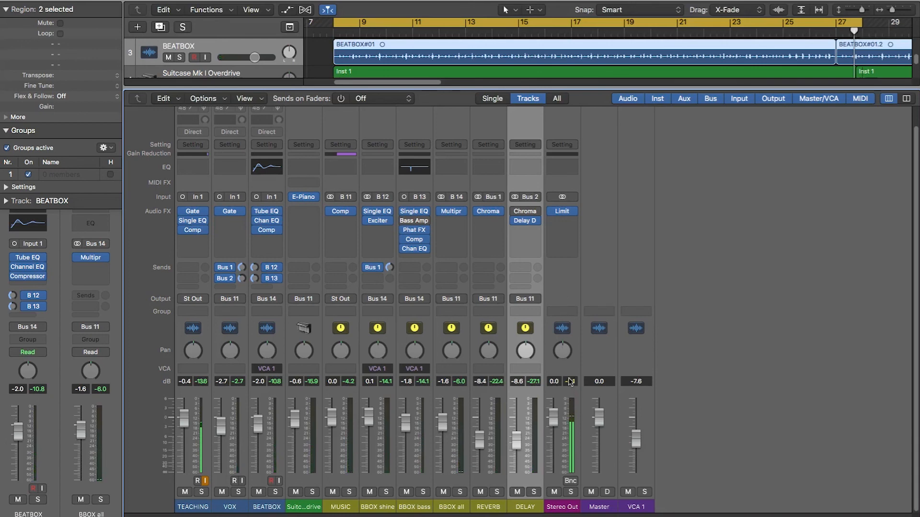
click(563, 396)
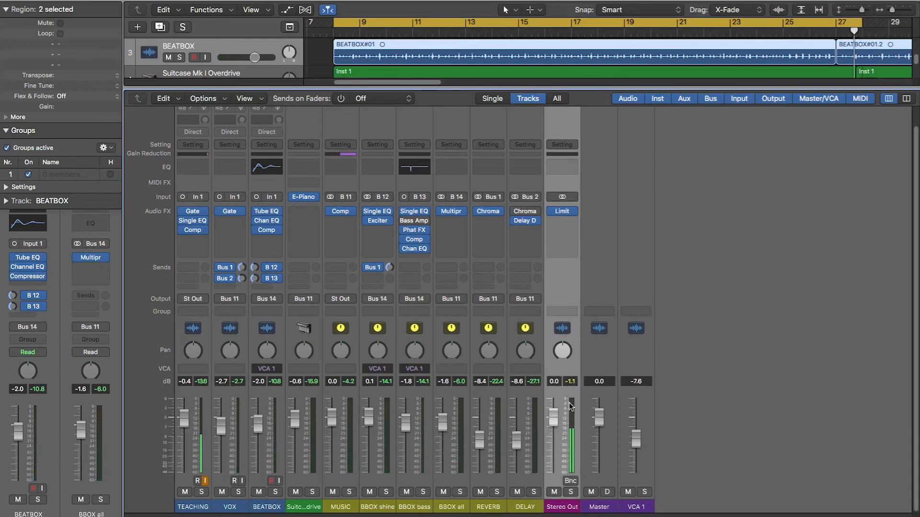
mouse_move(565, 215)
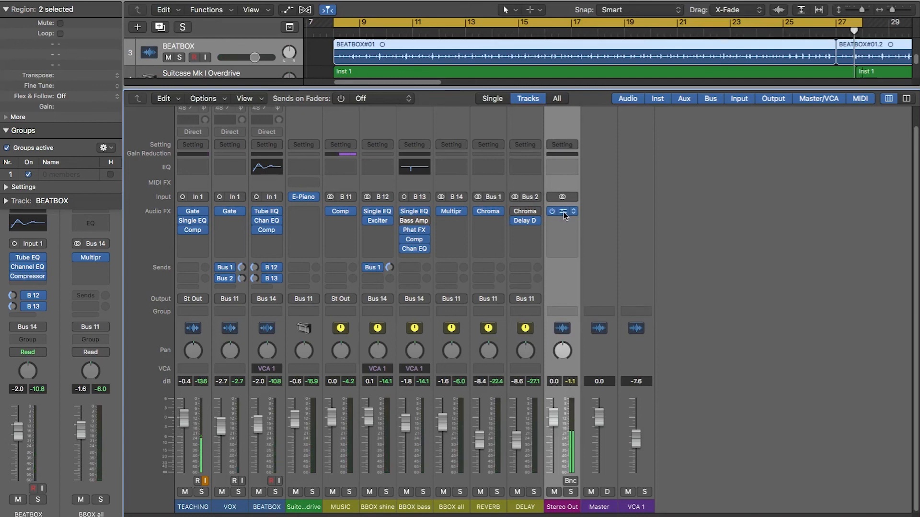
click(563, 212)
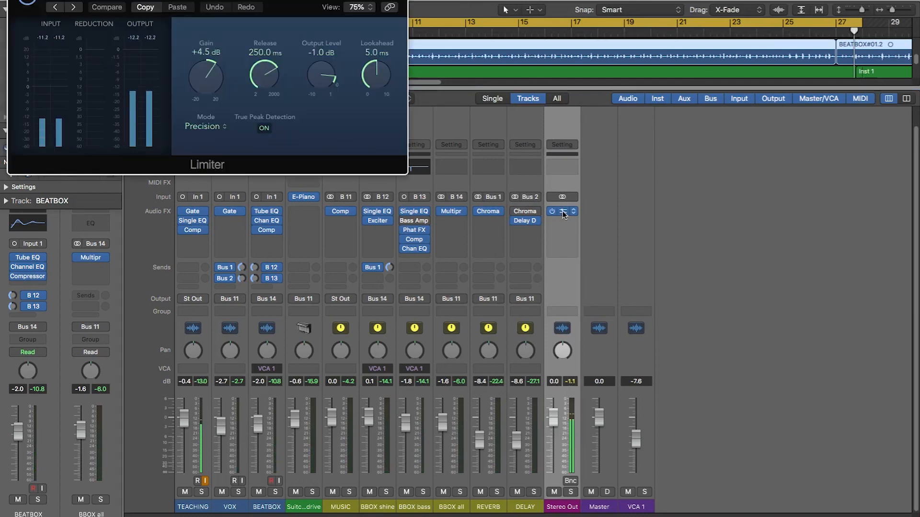
drag(275, 3, 392, 113)
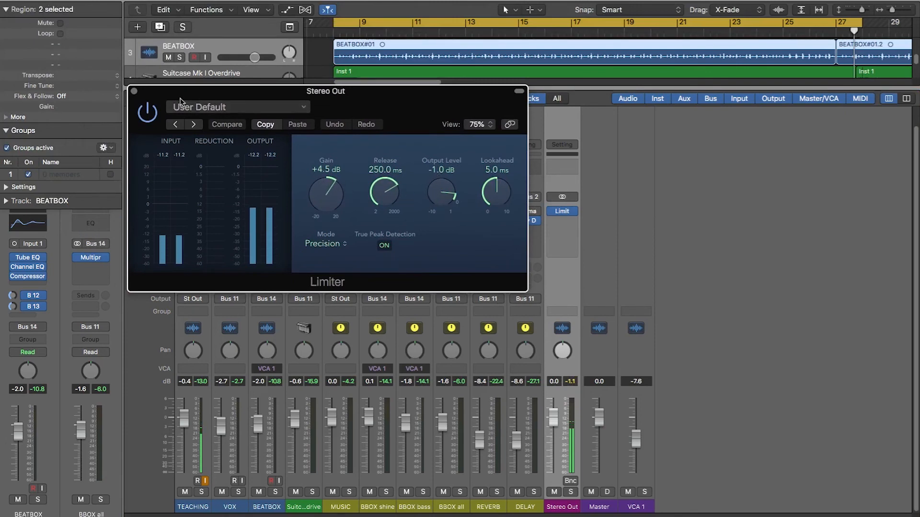
click(134, 91)
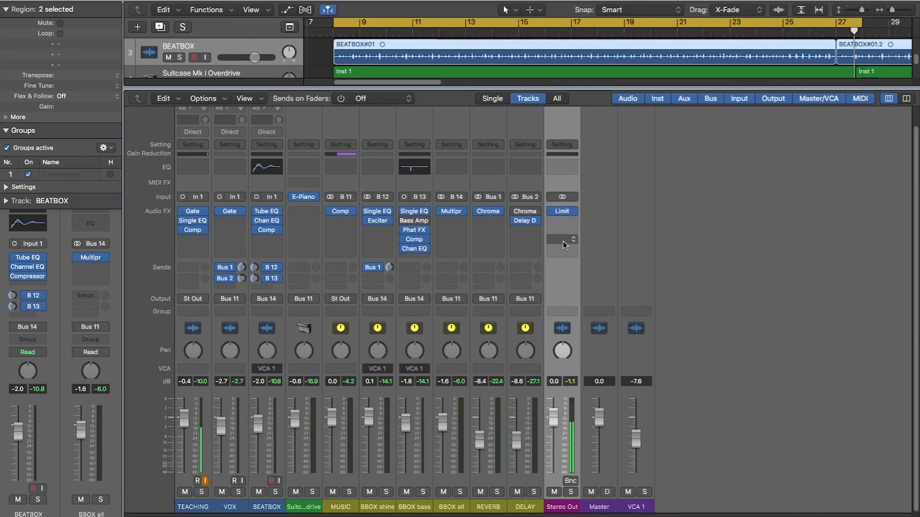
Reopen the Stereo Out channel's Limiter and reposition its window to examine the gain and output level settings.
click(562, 212)
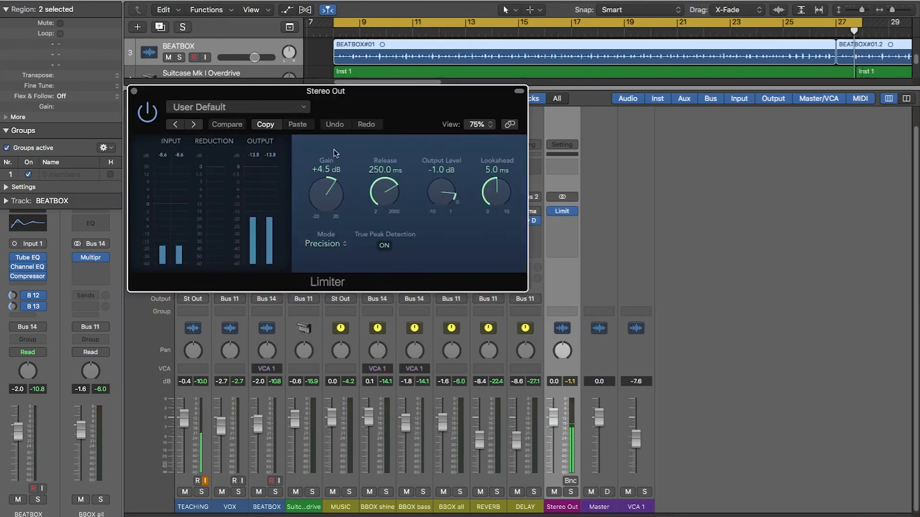
drag(198, 96, 256, 118)
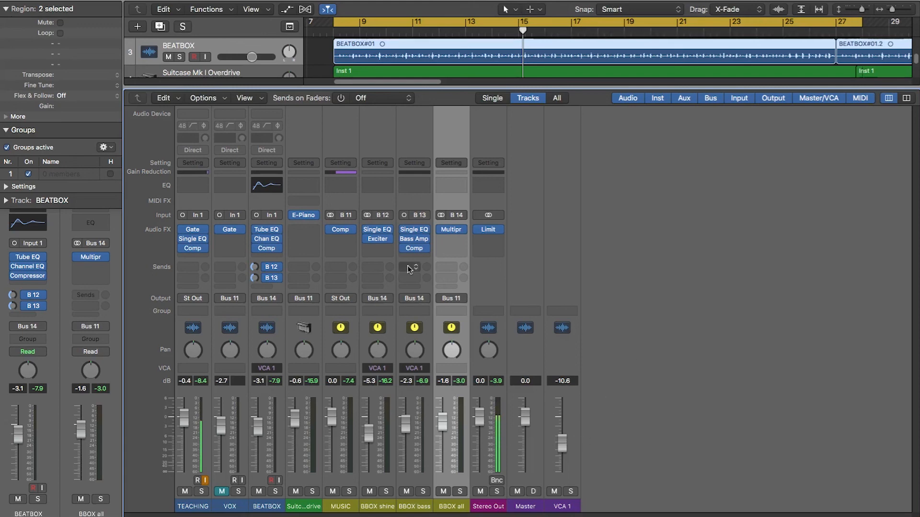
Review the BBOX bass Compressor and the BBOX shine Exciter and Single Band EQ, closing each plug-in window after viewing.
click(416, 250)
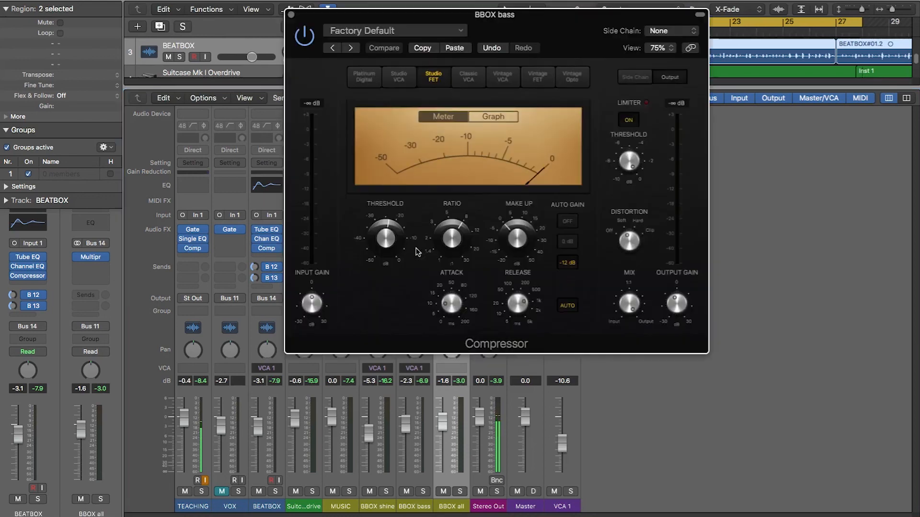
click(290, 14)
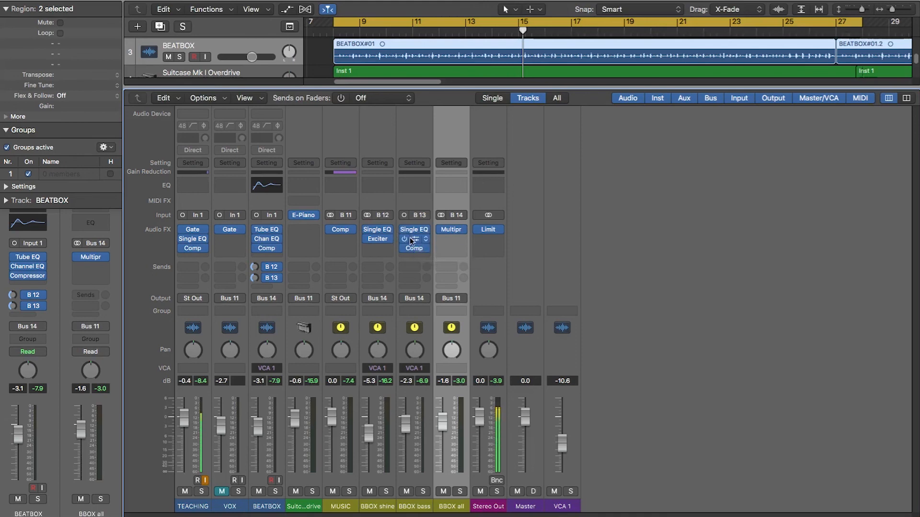
click(379, 242)
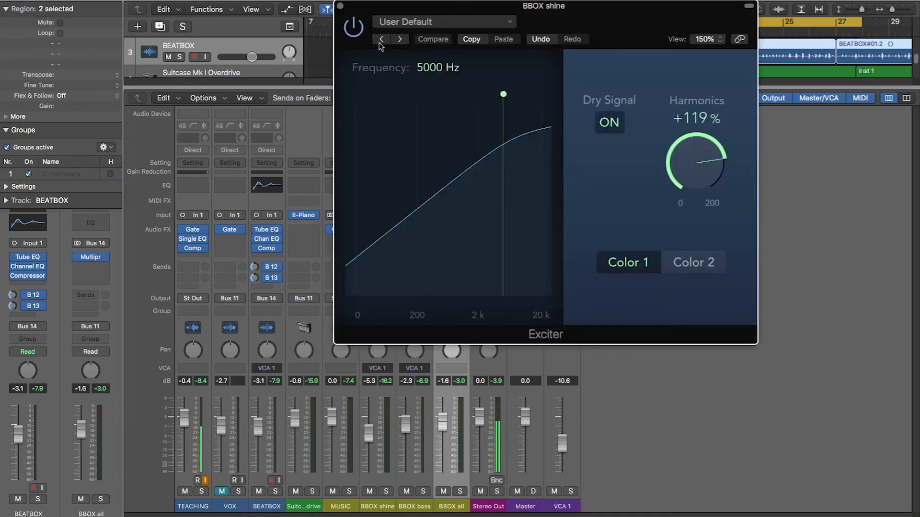
click(343, 9)
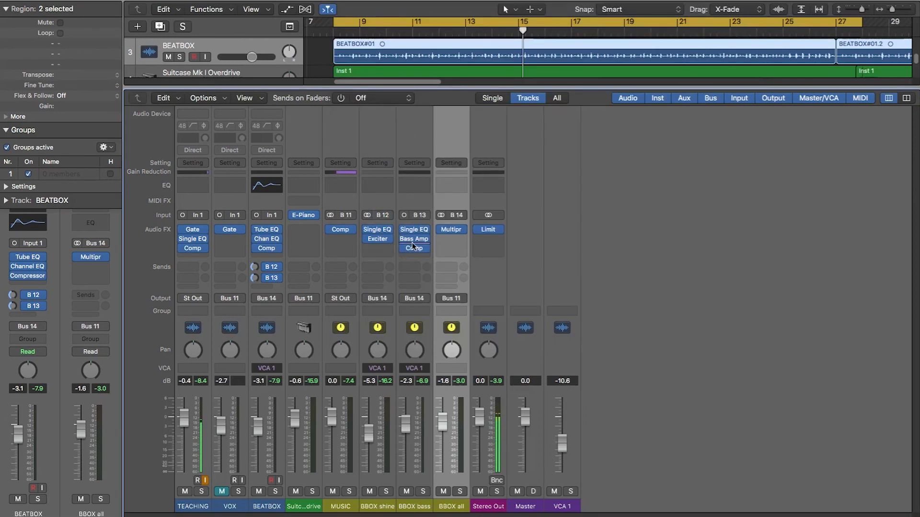
mouse_move(415, 231)
click(376, 230)
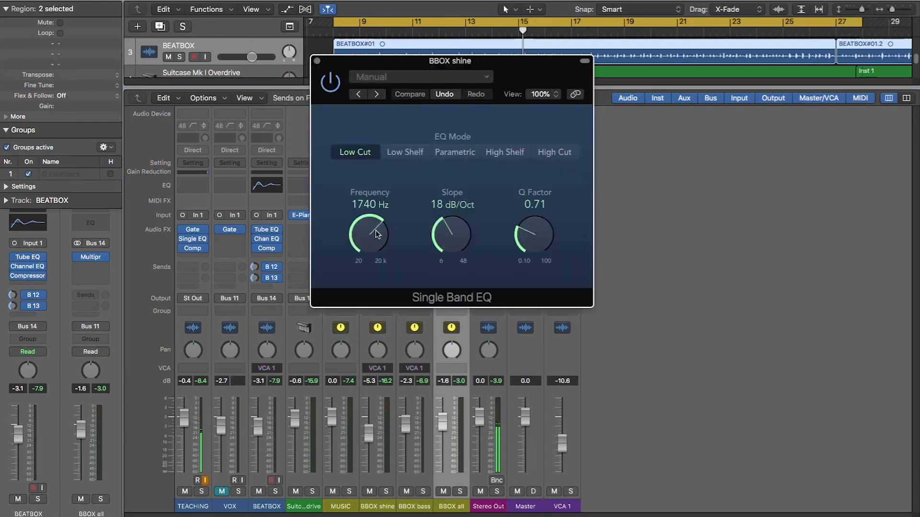
click(331, 65)
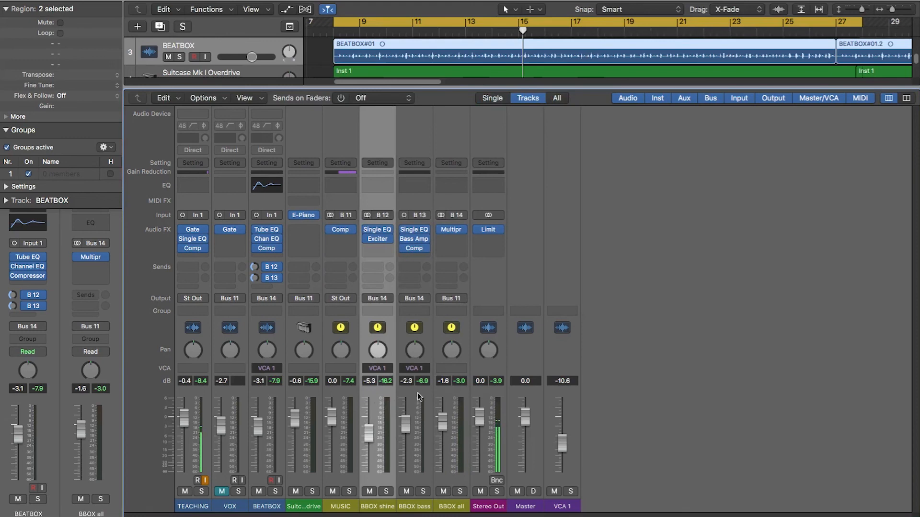
Select the BBOX bass channel strip and the BEATBOX channel strip in turn to compare their fader levels.
click(417, 392)
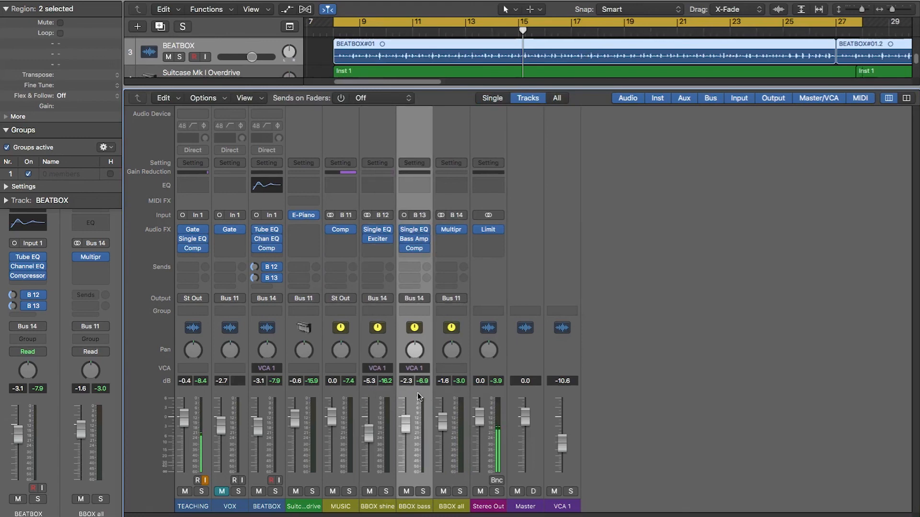
click(281, 424)
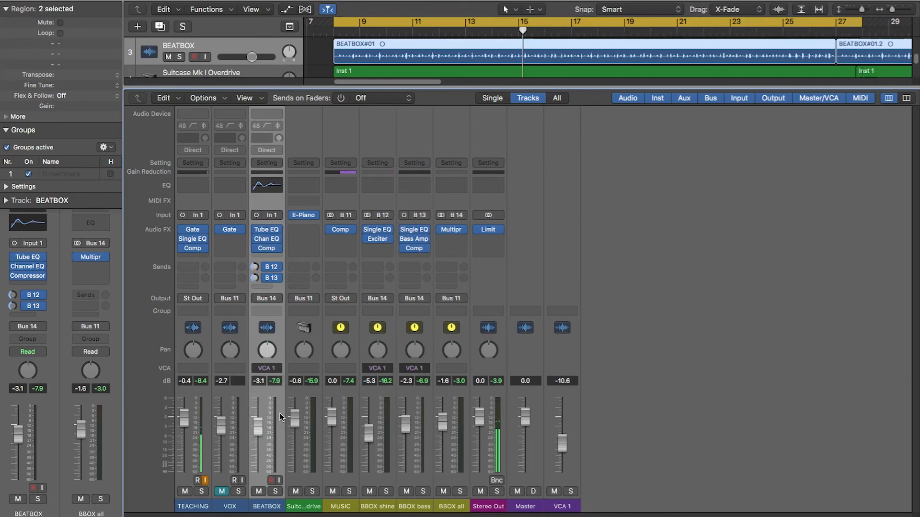